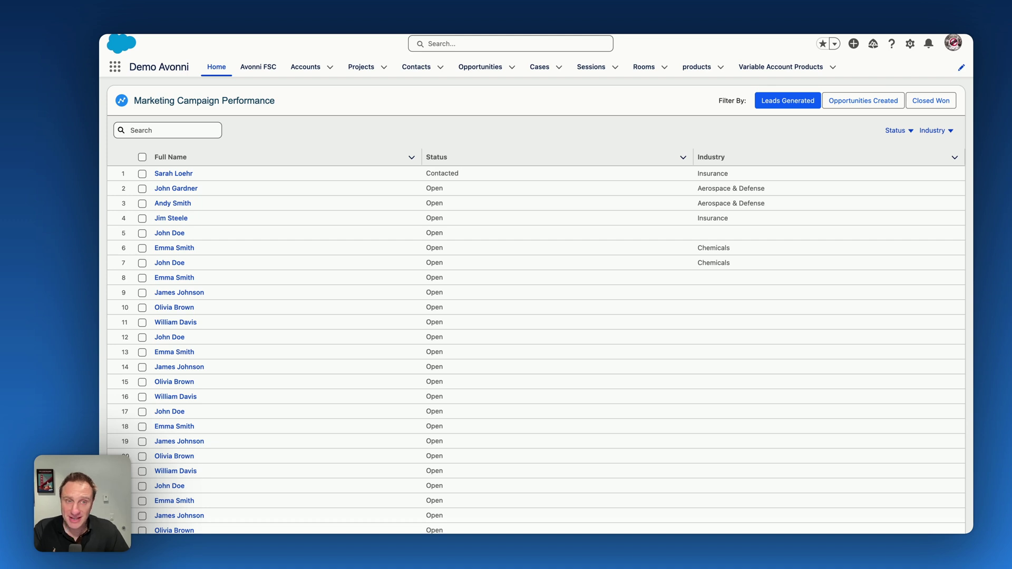
- Test the card's filter buttons: Opportunities Created, Closed Won, then back to Leads Generated
{"action": "left_click", "coordinate": [854, 105]}
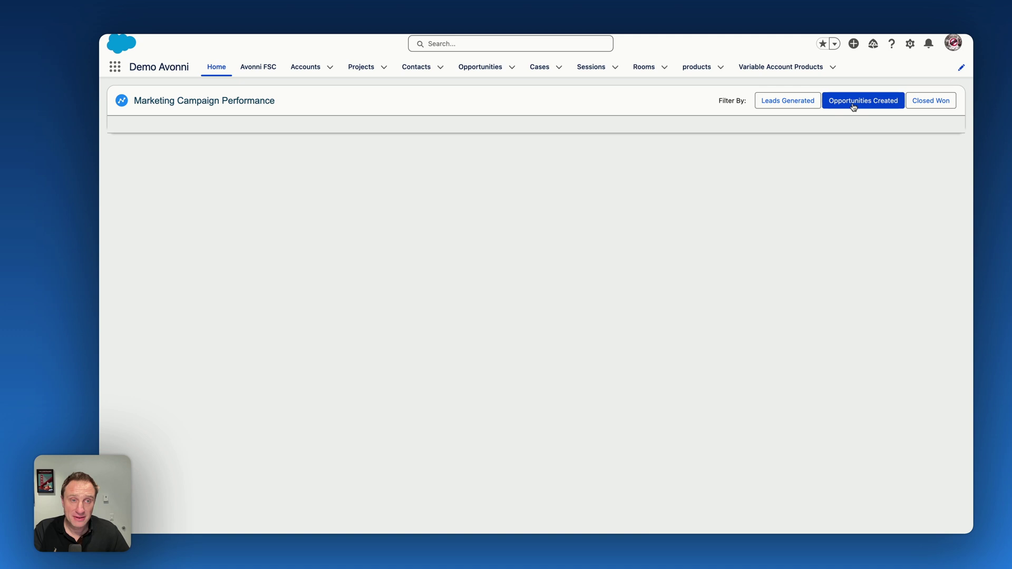
{"action": "left_click", "coordinate": [920, 104]}
{"action": "left_click", "coordinate": [867, 102]}
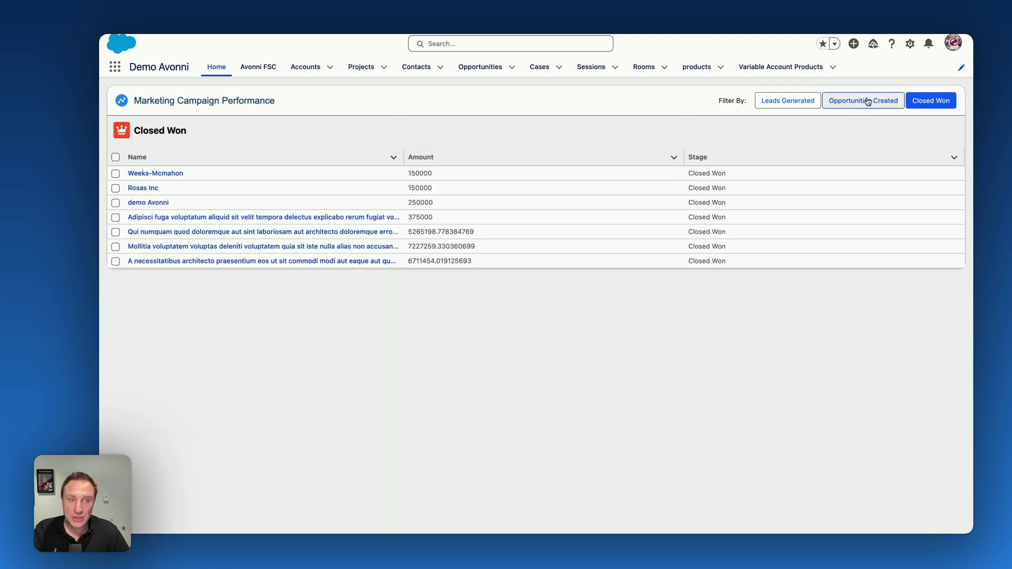
{"action": "left_click", "coordinate": [788, 101]}
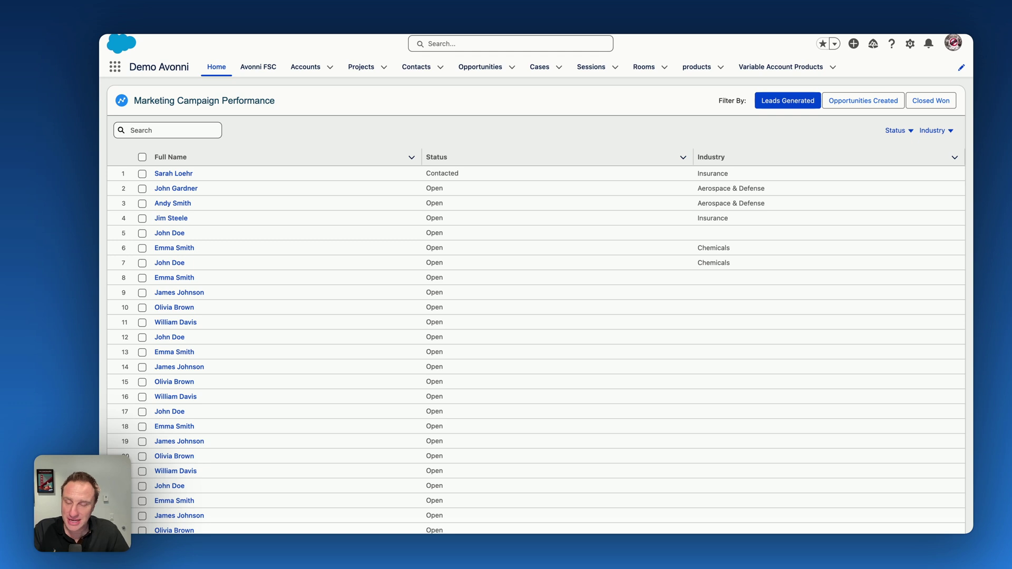
- Search the App Launcher for 'avonni' and open the Avonni Components app
{"action": "left_click", "coordinate": [117, 70]}
{"action": "type", "text": "avonni"}
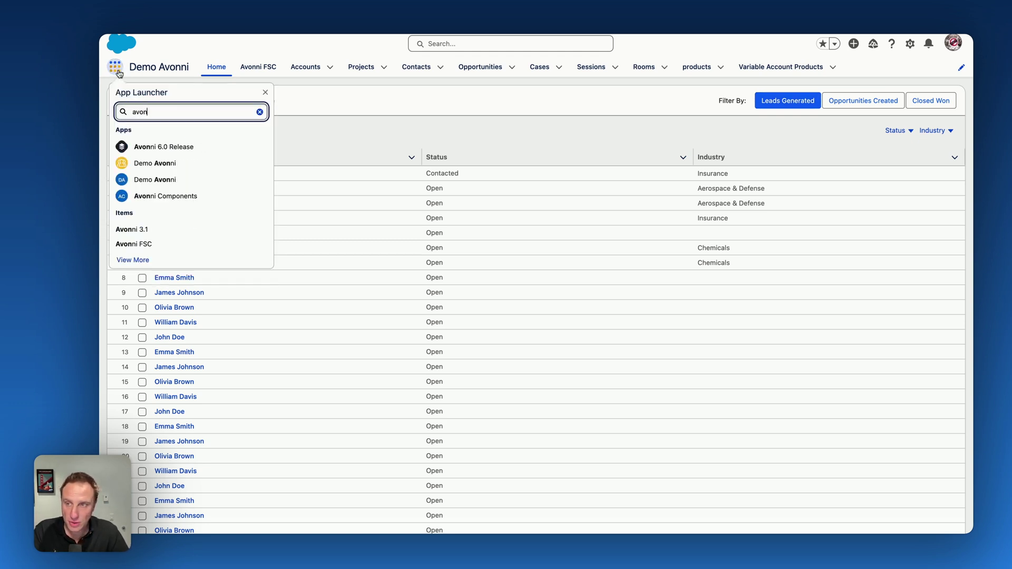
{"action": "left_click", "coordinate": [161, 199]}
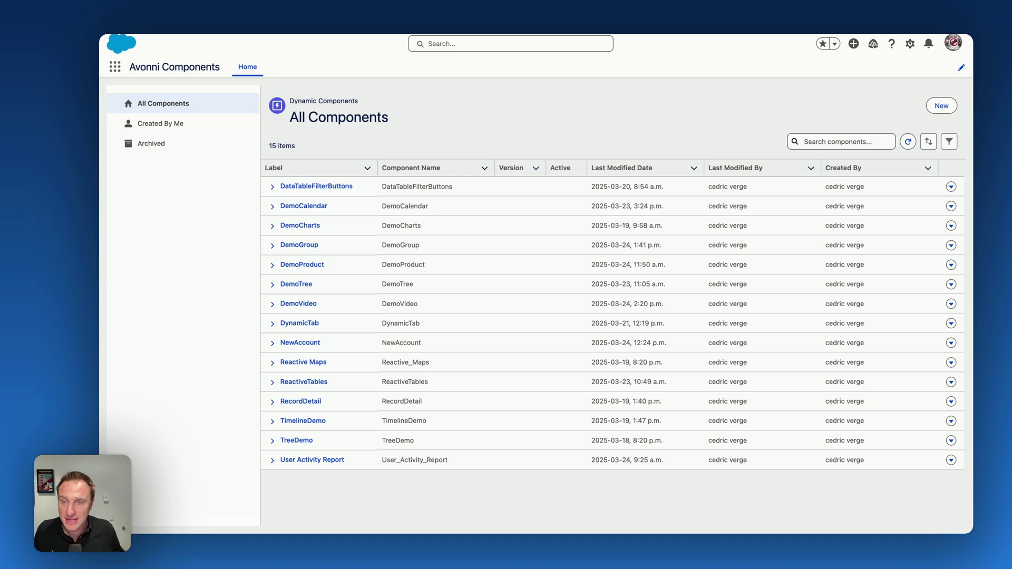
- Start a new dynamic component labelled MarketingCampaignPerformance
{"action": "left_click", "coordinate": [941, 107]}
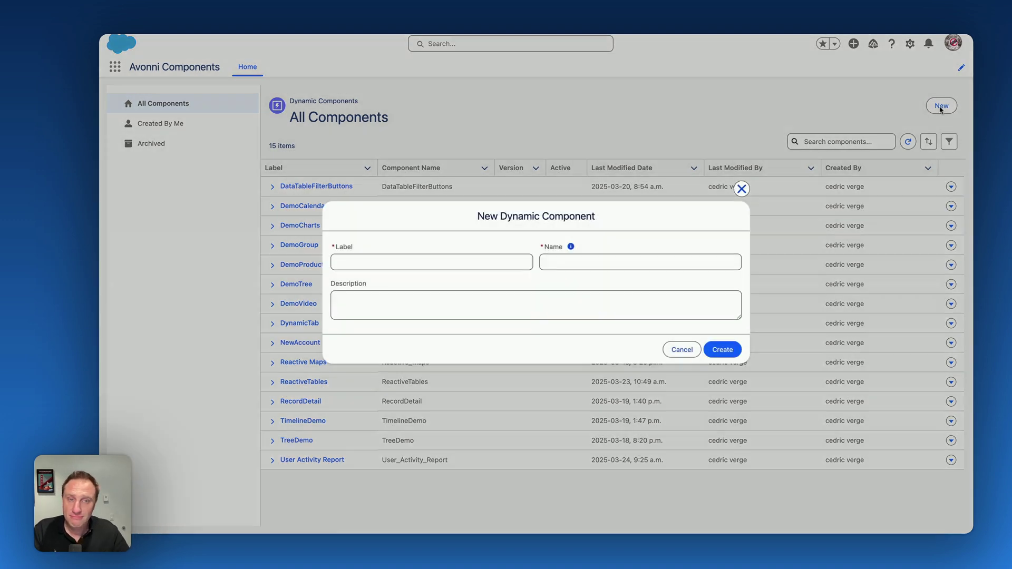
{"action": "left_click", "coordinate": [370, 259]}
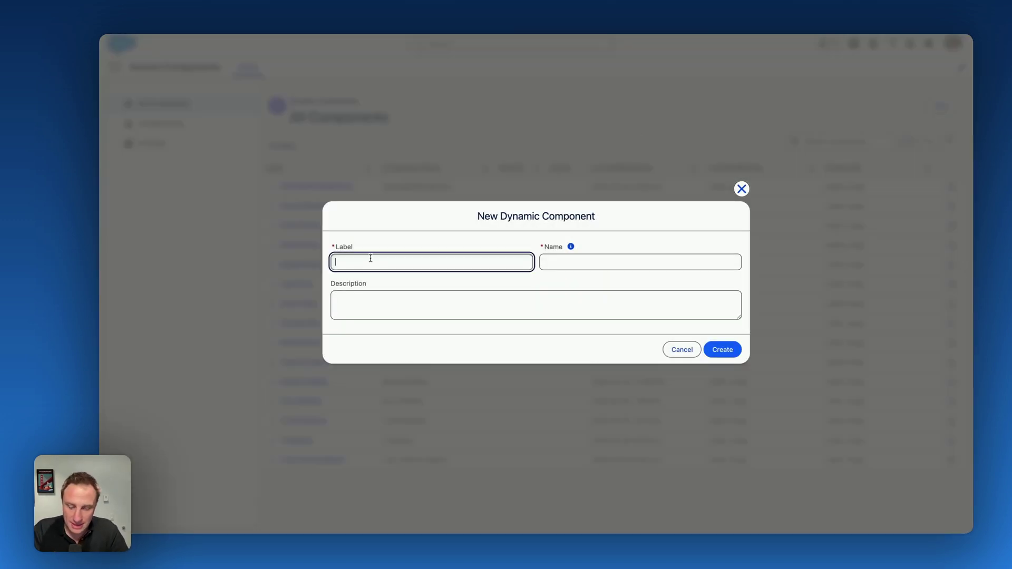
{"action": "type", "text": "MarketingCampaignPerformance"}
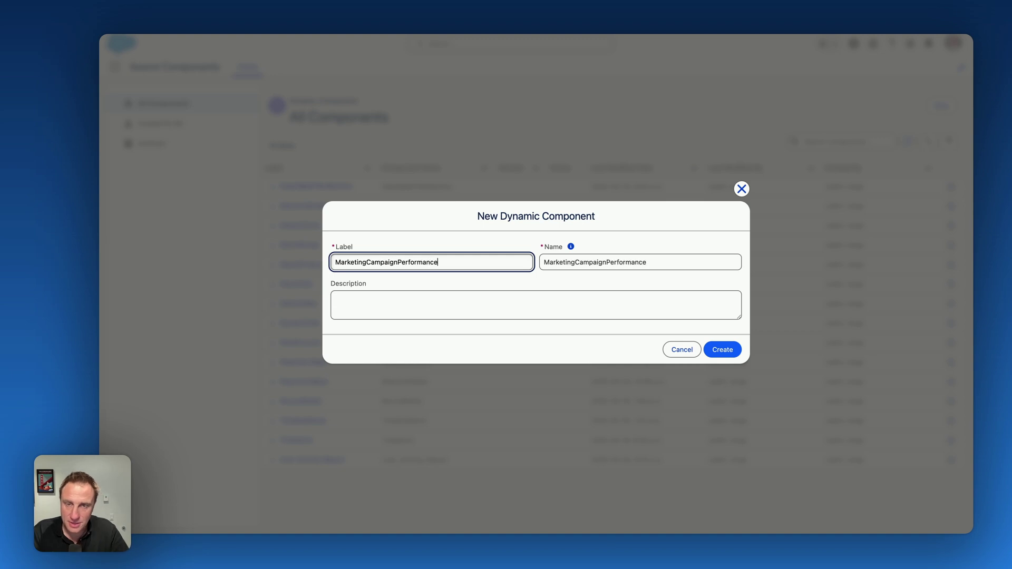
- Create the MarketingCampaignPerformance component and browse the Elements panel's Components list
{"action": "left_click", "coordinate": [736, 352]}
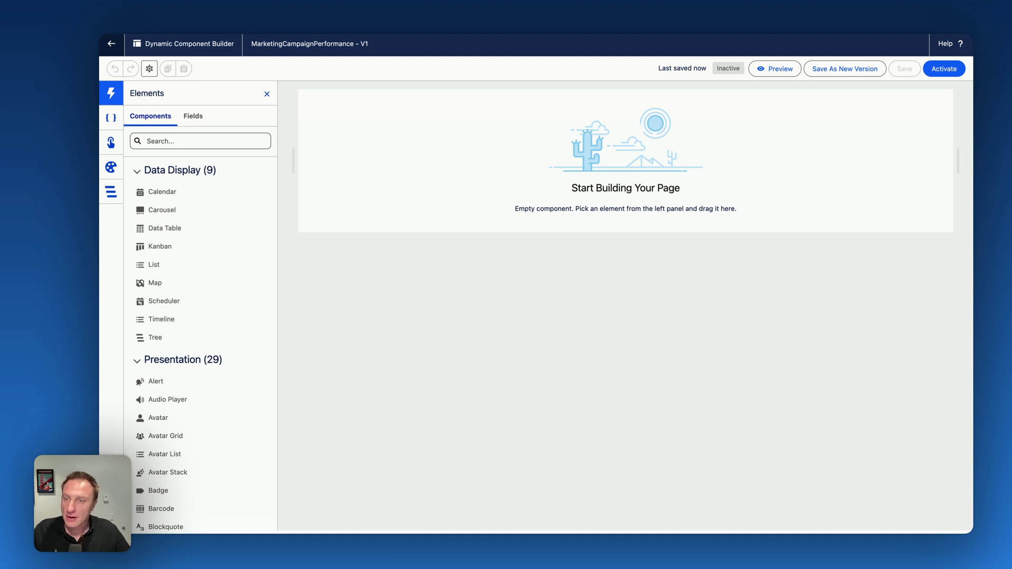
{"action": "scroll", "coordinate": [186, 290], "scroll_direction": "down", "scroll_amount": 3}
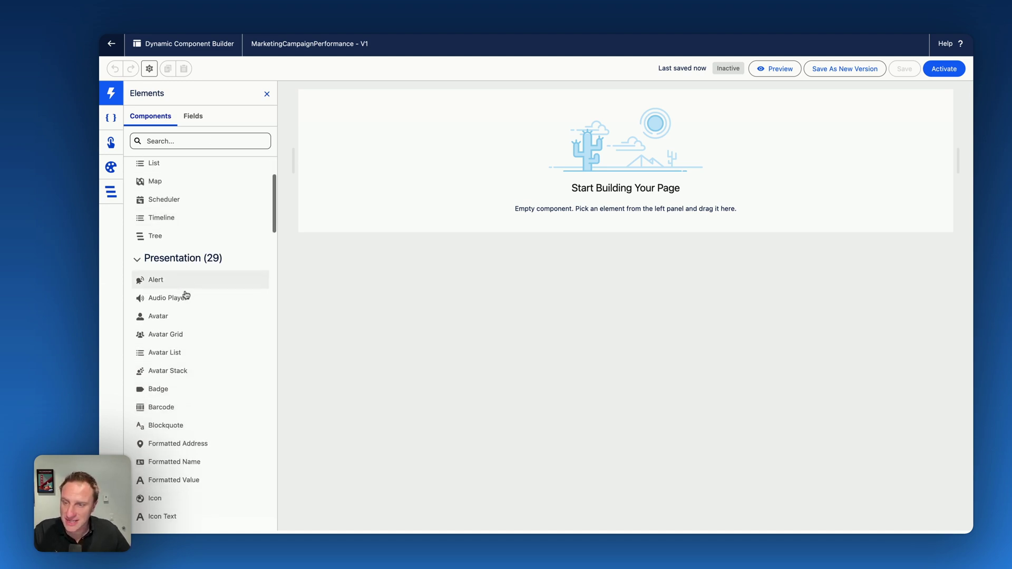
{"action": "scroll", "coordinate": [185, 295], "scroll_direction": "down", "scroll_amount": 15}
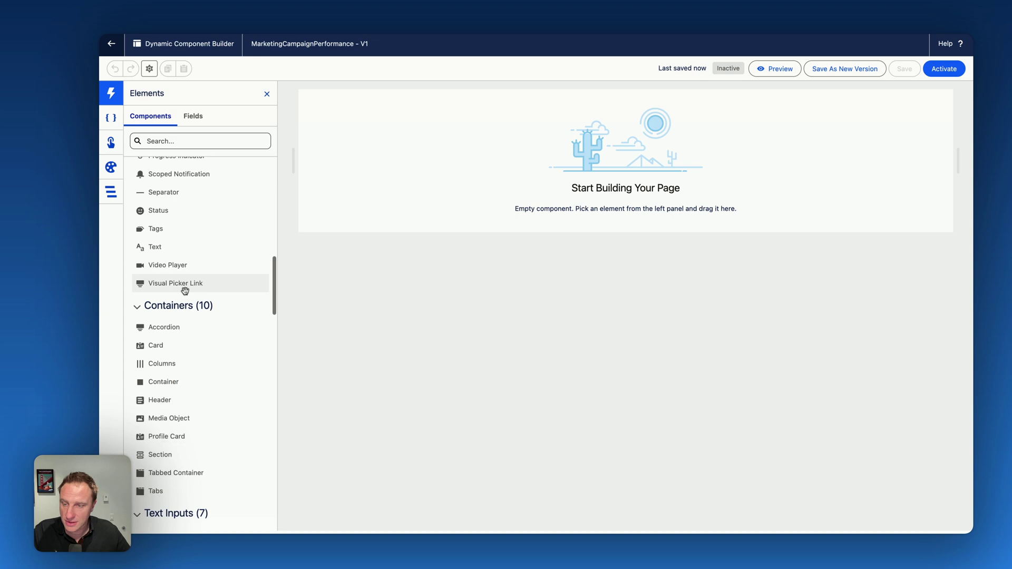
{"action": "scroll", "coordinate": [185, 291], "scroll_direction": "down", "scroll_amount": 15}
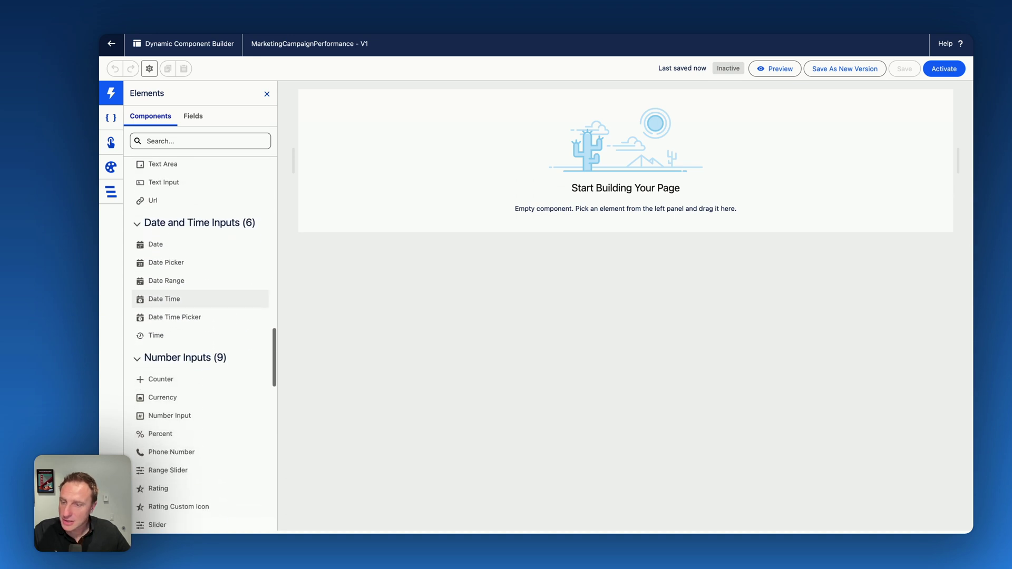
{"action": "scroll", "coordinate": [185, 295], "scroll_direction": "down", "scroll_amount": 10}
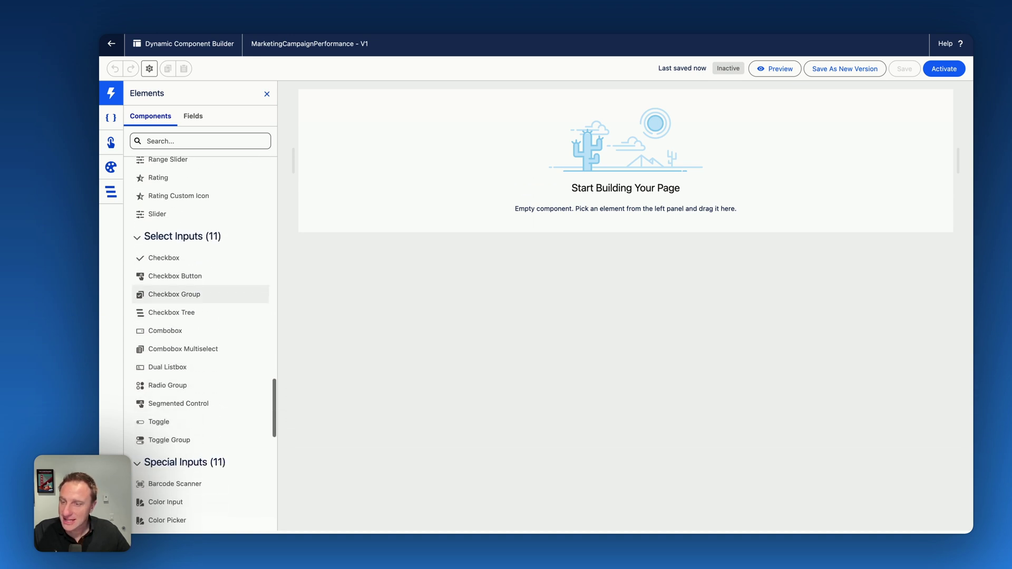
{"action": "scroll", "coordinate": [209, 296], "scroll_direction": "up", "scroll_amount": 10}
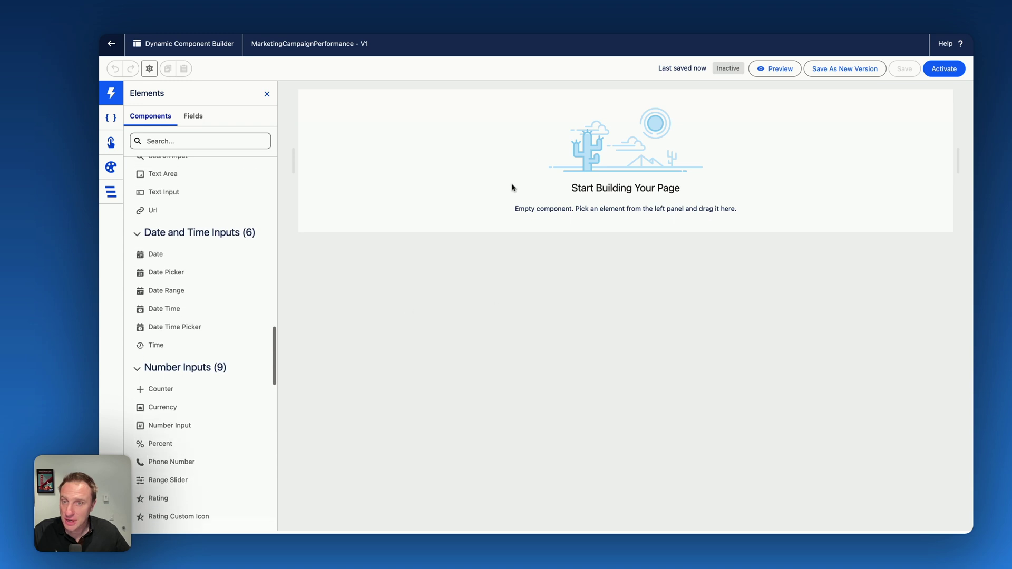
{"action": "scroll", "coordinate": [224, 254], "scroll_direction": "up", "scroll_amount": 20}
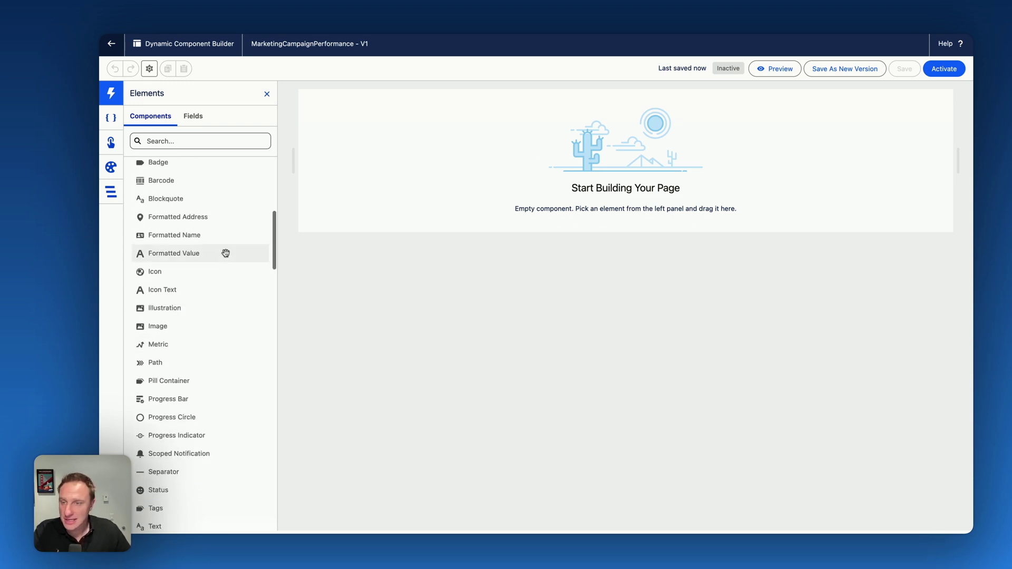
{"action": "scroll", "coordinate": [226, 252], "scroll_direction": "up", "scroll_amount": 10}
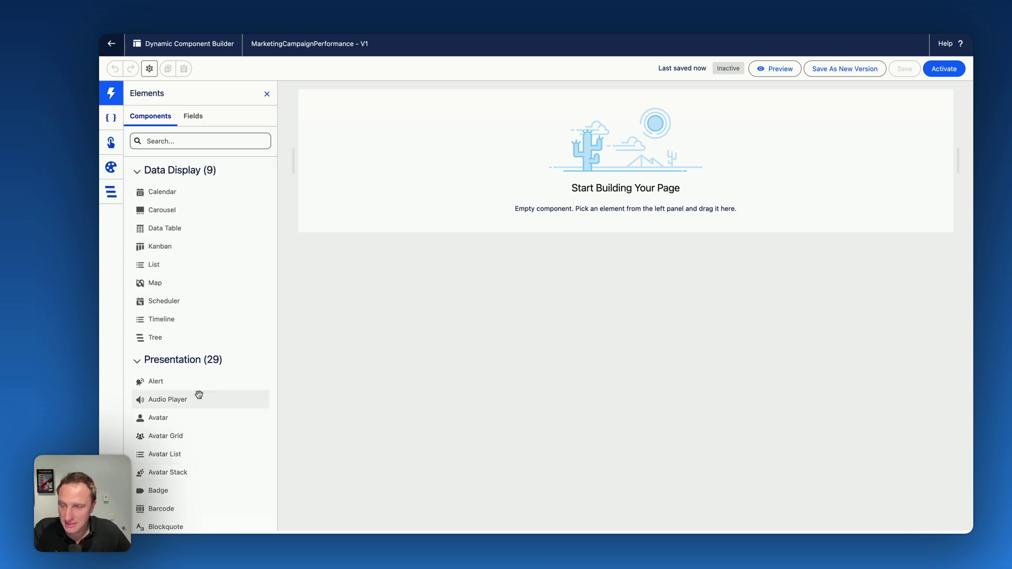
{"action": "scroll", "coordinate": [198, 395], "scroll_direction": "down", "scroll_amount": 8}
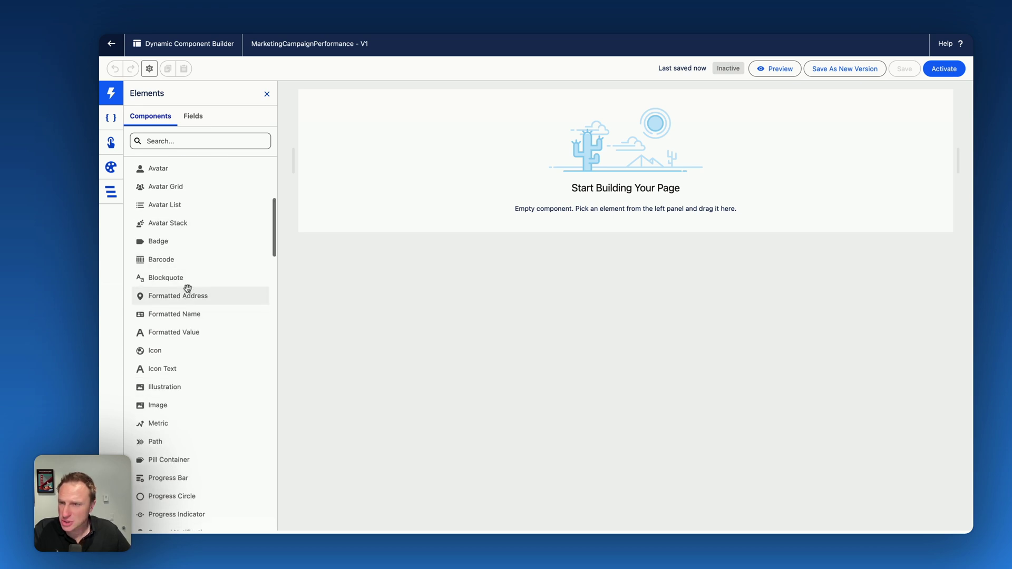
{"action": "scroll", "coordinate": [187, 287], "scroll_direction": "up", "scroll_amount": 7}
{"action": "scroll", "coordinate": [189, 287], "scroll_direction": "down", "scroll_amount": 16}
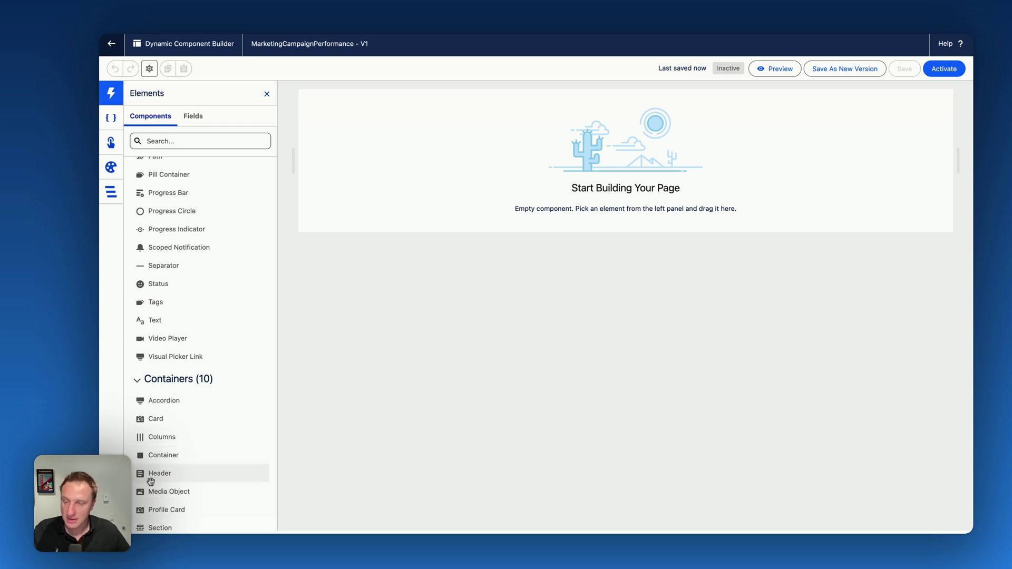
- Add a card titled 'Marketing Campaign Performance' with the calculated insights icon
{"action": "left_click_drag", "start_coordinate": [155, 419], "coordinate": [527, 165]}
{"action": "triple_click", "coordinate": [850, 194]}
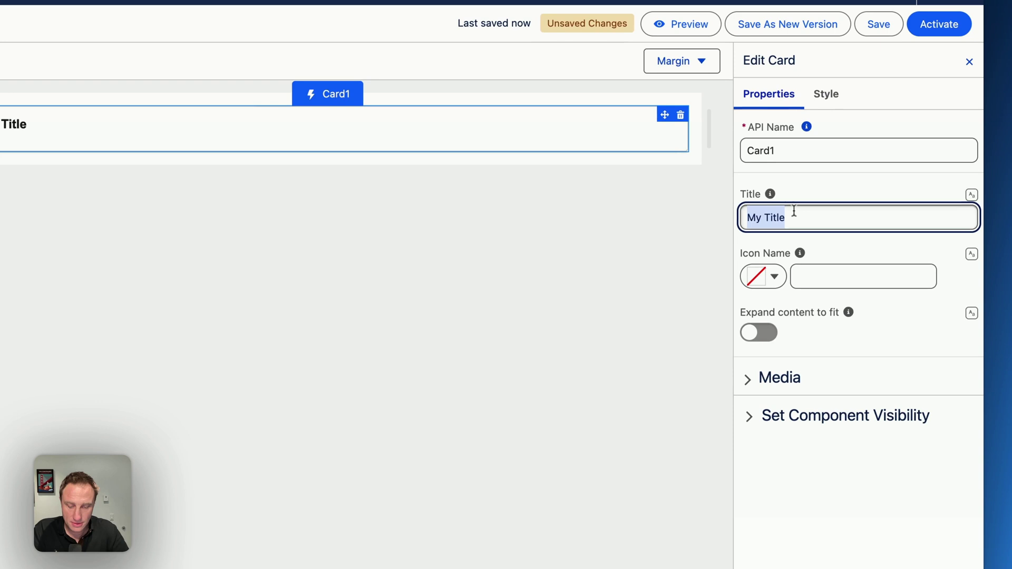
{"action": "type", "text": "Marketing Campaig"}
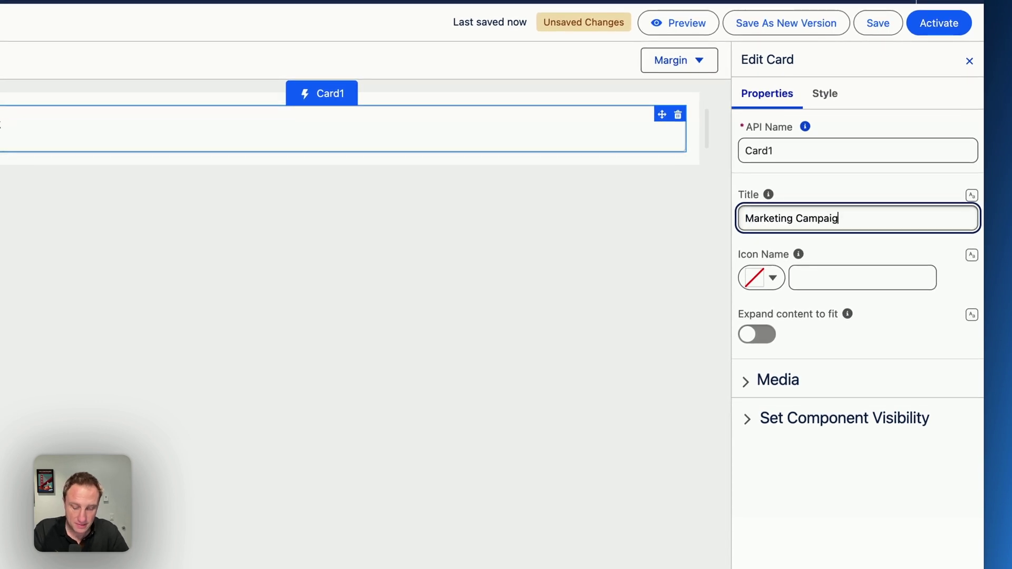
{"action": "type", "text": "n Performance"}
{"action": "left_click", "coordinate": [772, 278]}
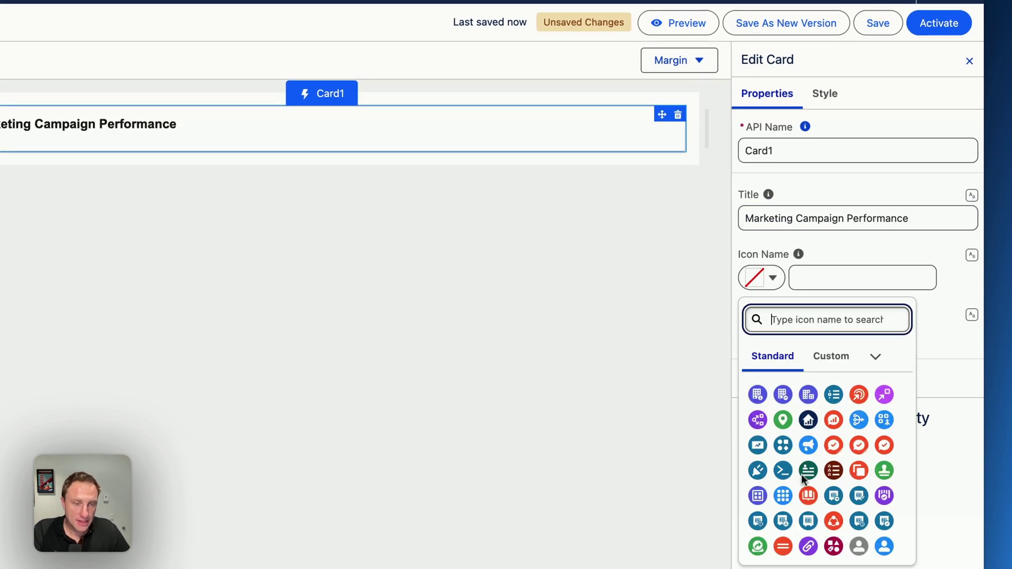
{"action": "left_click", "coordinate": [758, 445]}
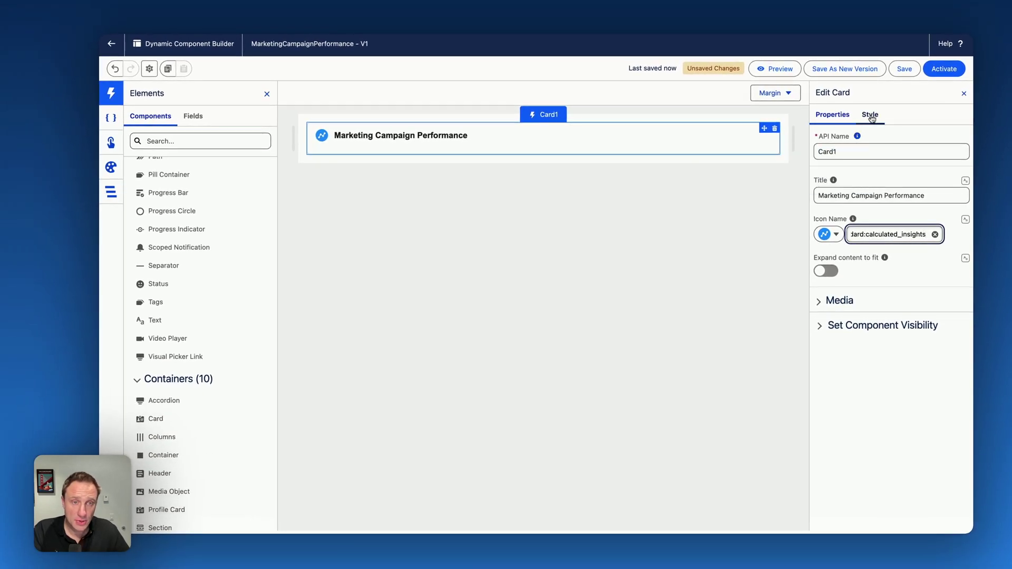
- Create a customCard style for the card
{"action": "left_click", "coordinate": [871, 118]}
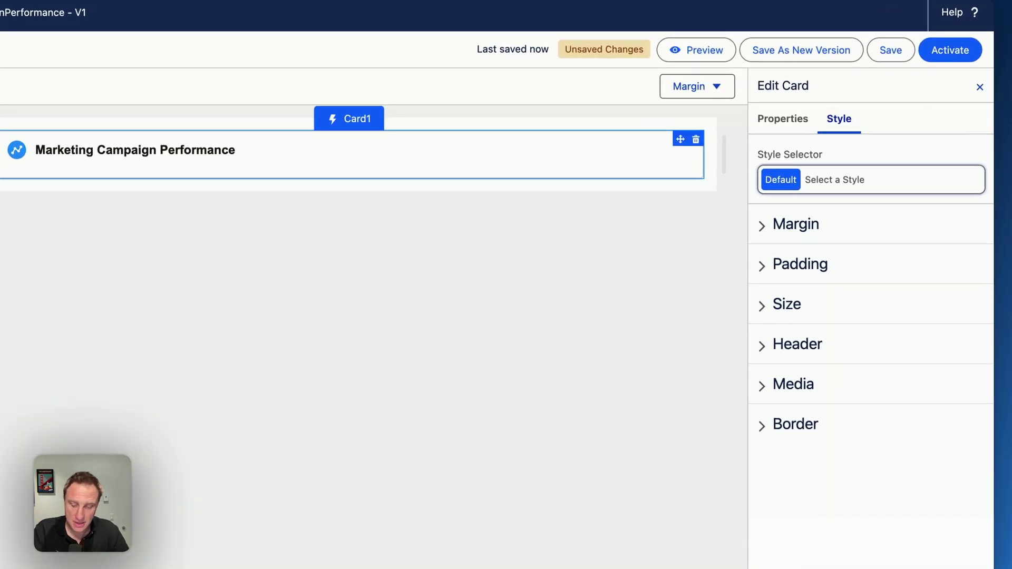
{"action": "type", "text": "customCard"}
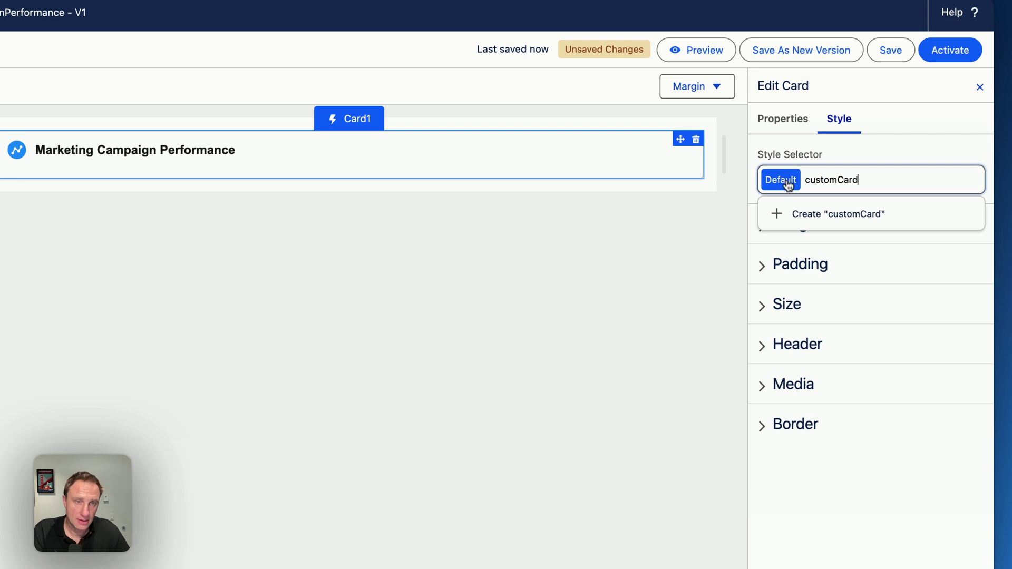
{"action": "key", "text": "Return"}
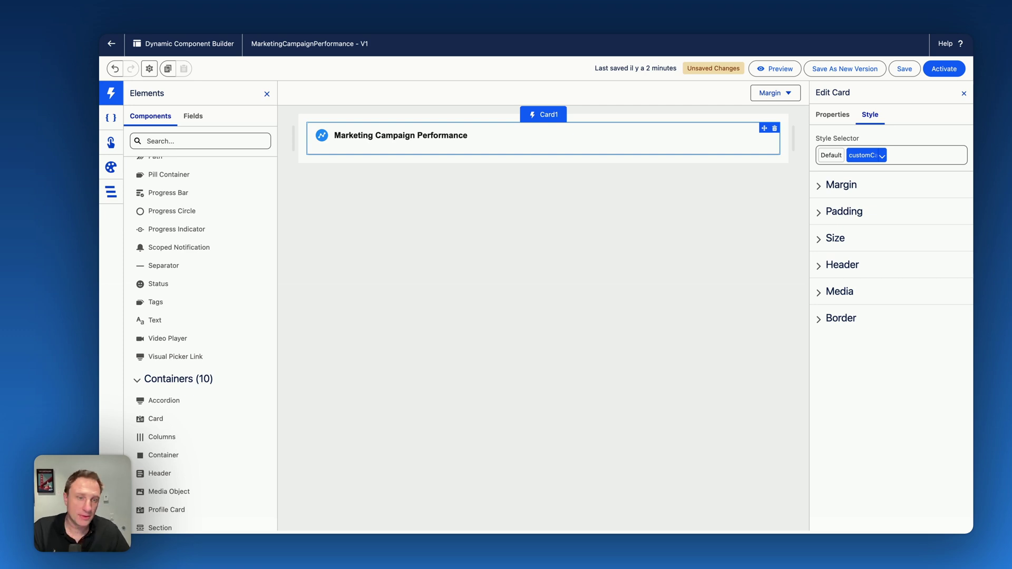
- Style the header text at 18px, weight 400 - Normal, colour #014486
{"action": "left_click", "coordinate": [838, 268]}
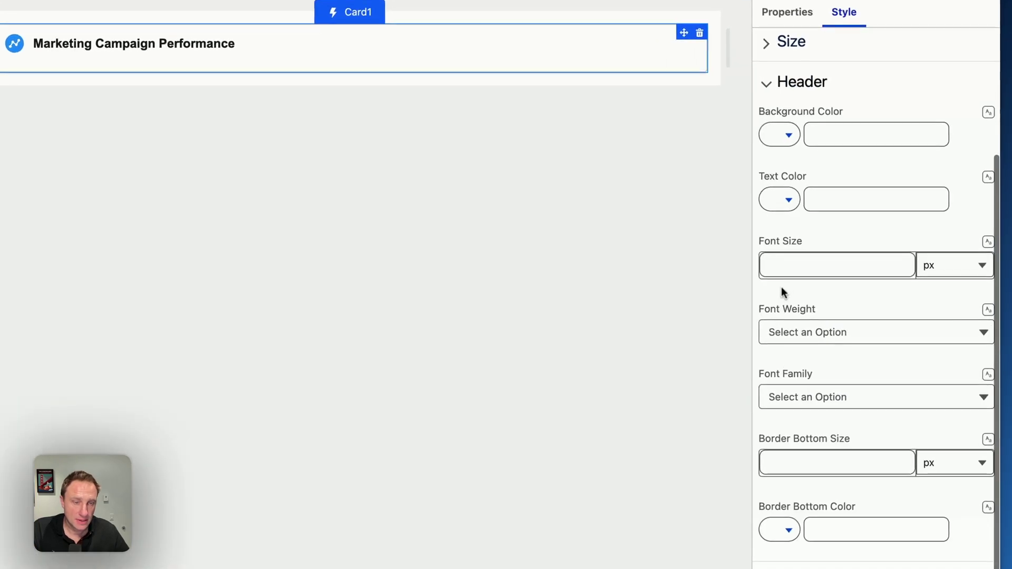
{"action": "left_click", "coordinate": [793, 262]}
{"action": "type", "text": "18"}
{"action": "left_click", "coordinate": [785, 332]}
{"action": "left_click", "coordinate": [820, 459]}
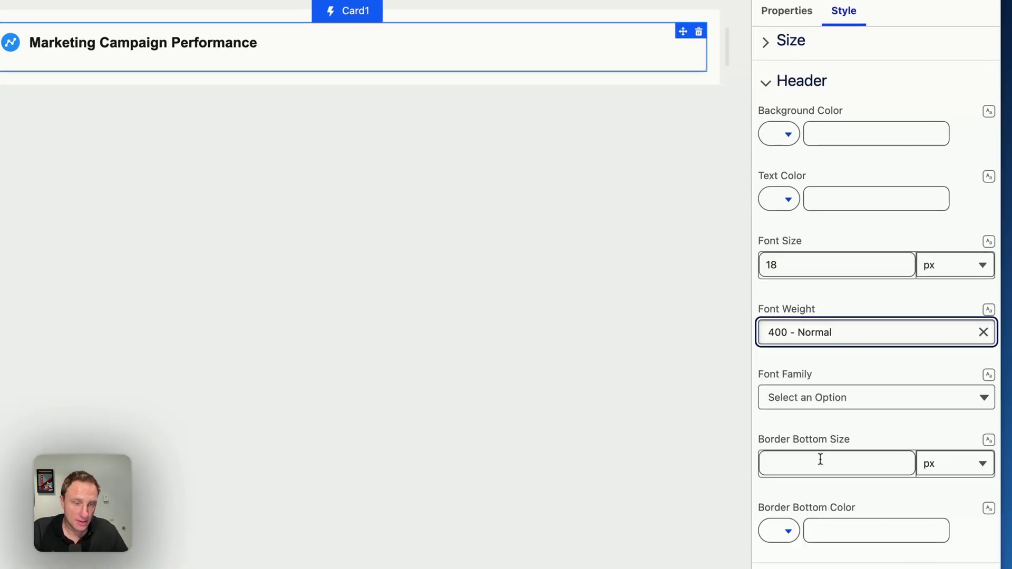
{"action": "left_click", "coordinate": [782, 199]}
{"action": "scroll", "coordinate": [814, 343], "scroll_direction": "down", "scroll_amount": 3}
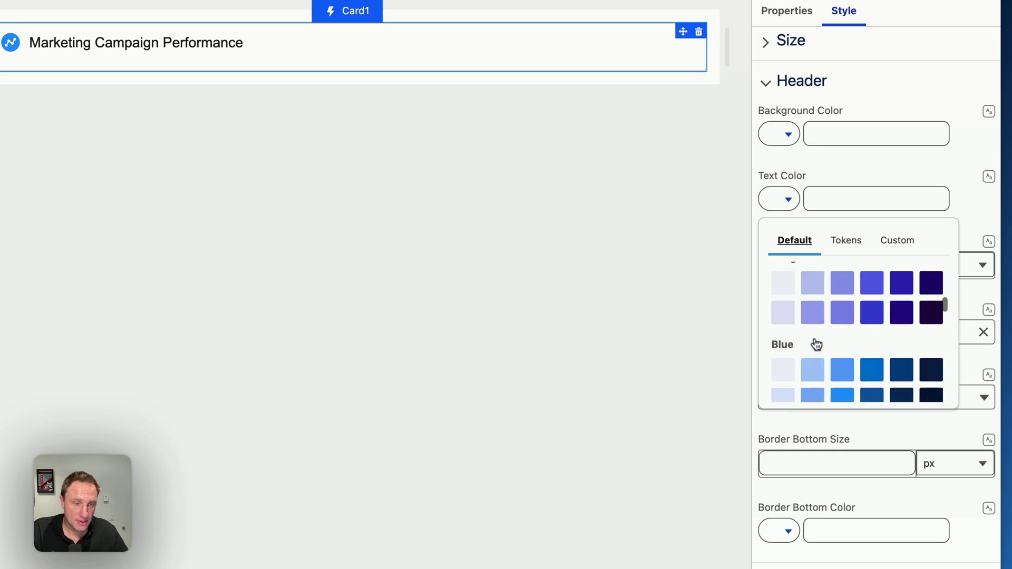
{"action": "scroll", "coordinate": [816, 344], "scroll_direction": "down", "scroll_amount": 2}
{"action": "left_click", "coordinate": [899, 320]}
- Give the header a 1px #aeaeae bottom border
{"action": "left_click", "coordinate": [783, 533]}
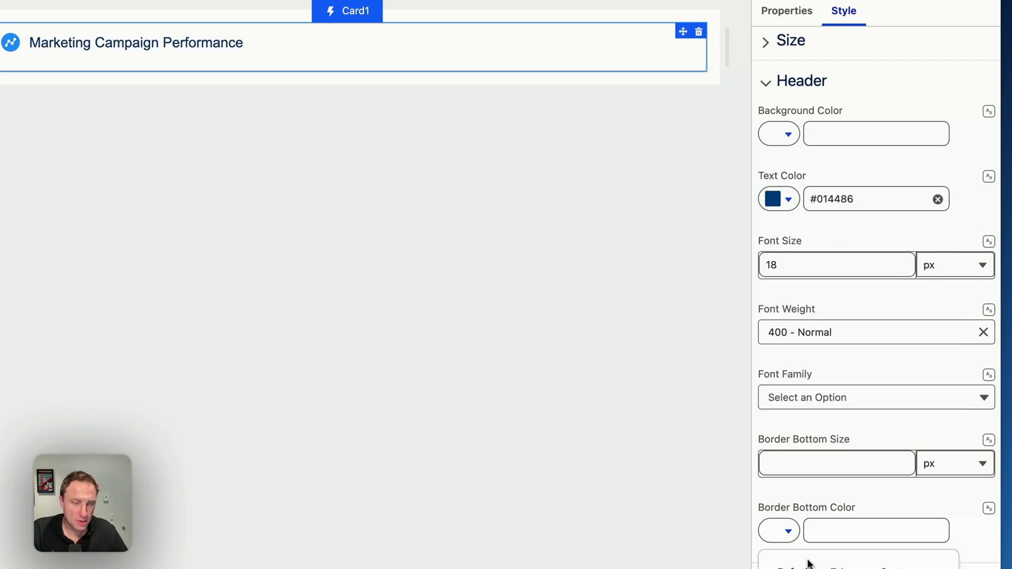
{"action": "left_click", "coordinate": [843, 531]}
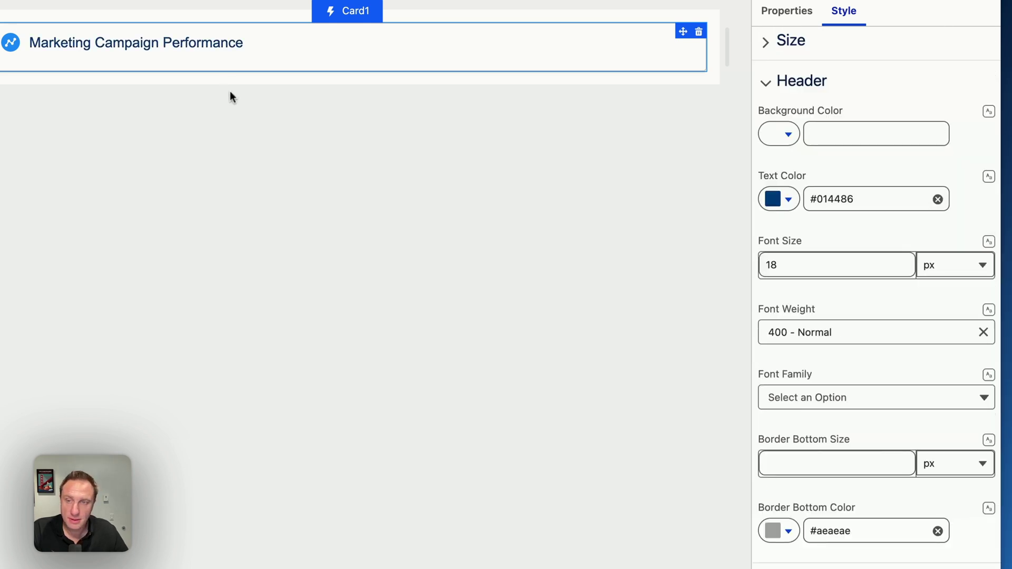
{"action": "left_click", "coordinate": [816, 461]}
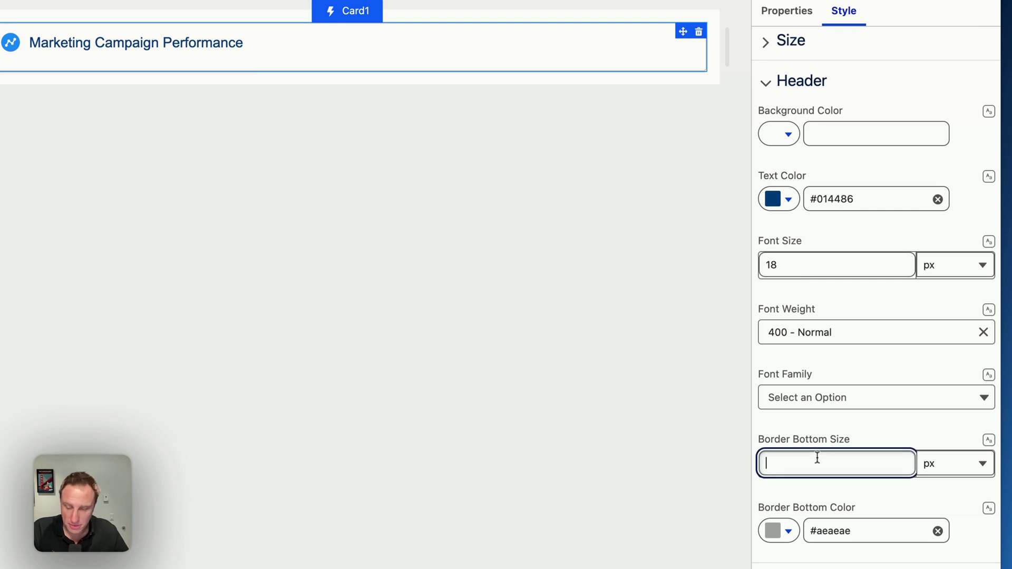
{"action": "type", "text": "1"}
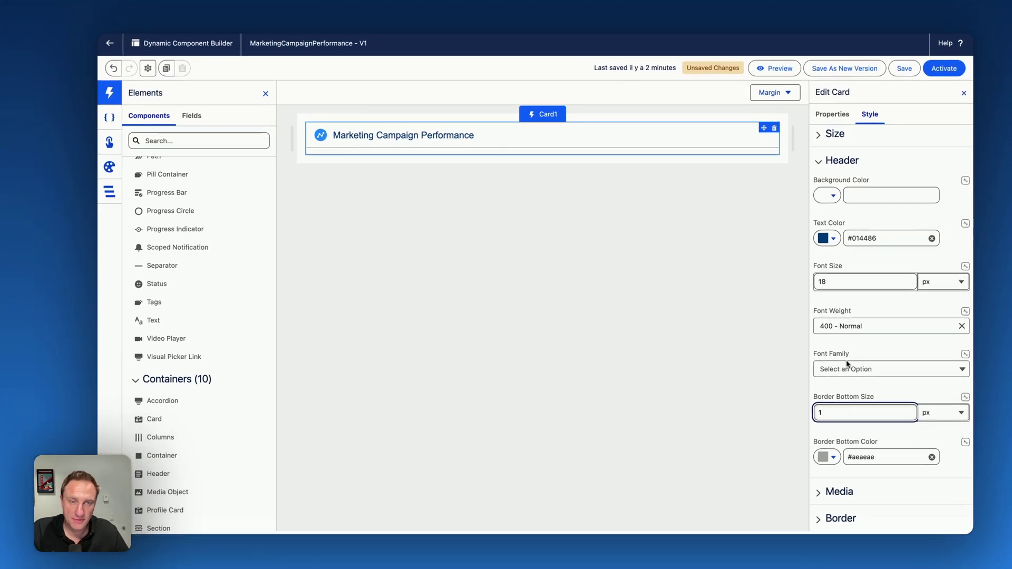
{"action": "left_click", "coordinate": [846, 518]}
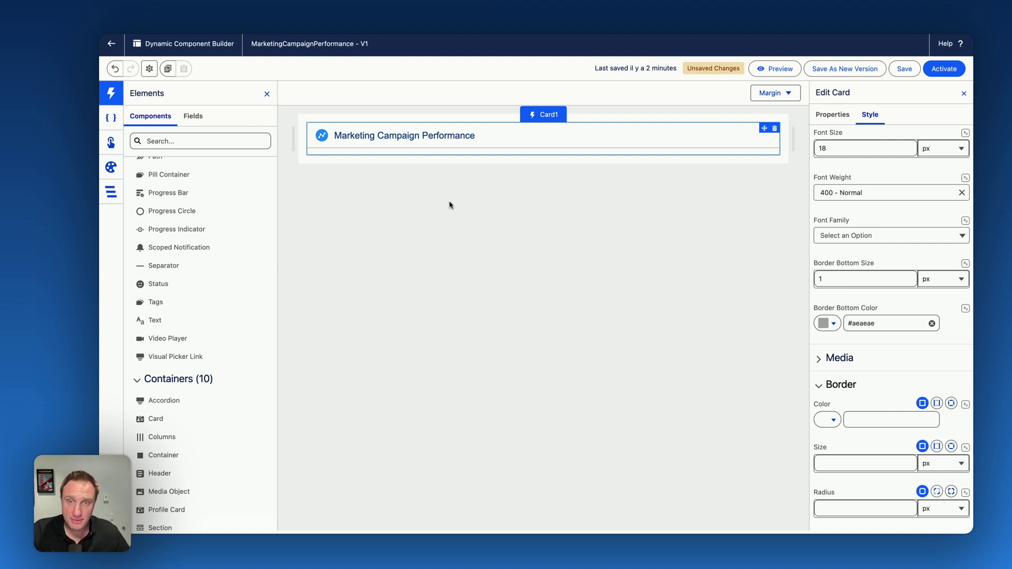
{"action": "scroll", "coordinate": [200, 342], "scroll_direction": "up", "scroll_amount": 10}
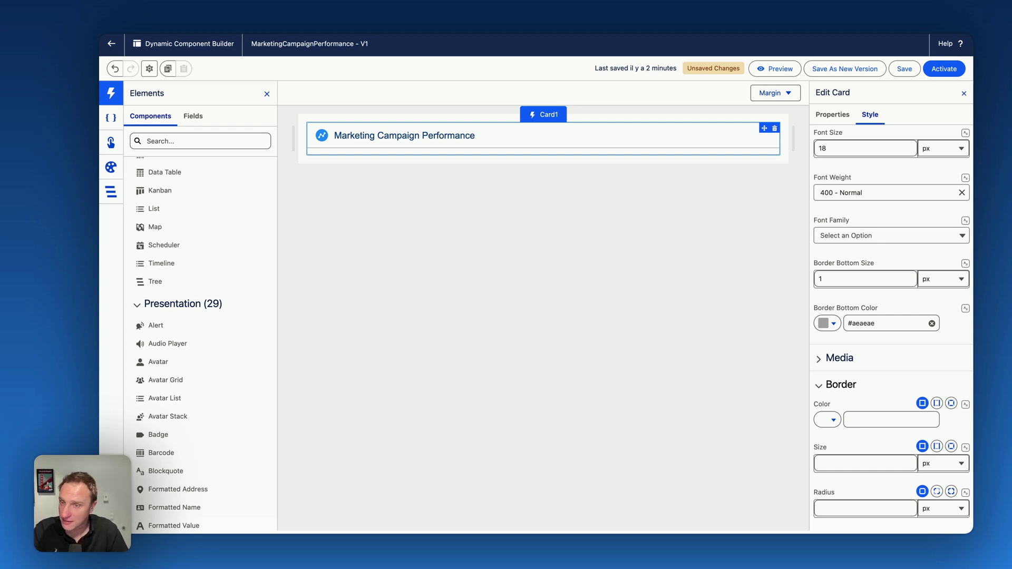
- Search 'col' and place a Columns container in the card header's actions area
{"action": "left_click", "coordinate": [196, 141]}
{"action": "type", "text": "co"}
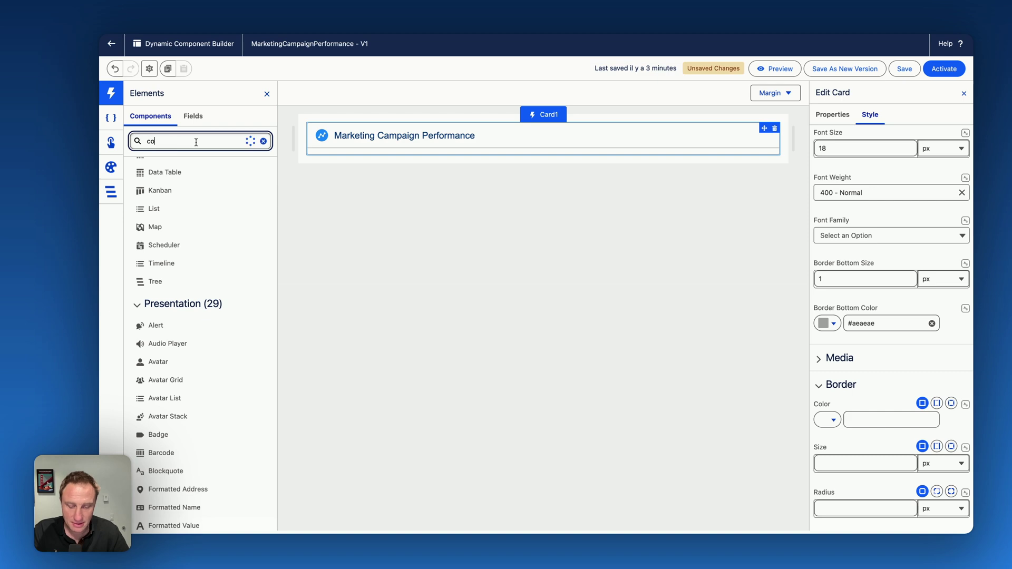
{"action": "type", "text": "l"}
{"action": "left_click_drag", "start_coordinate": [152, 192], "coordinate": [152, 194]}
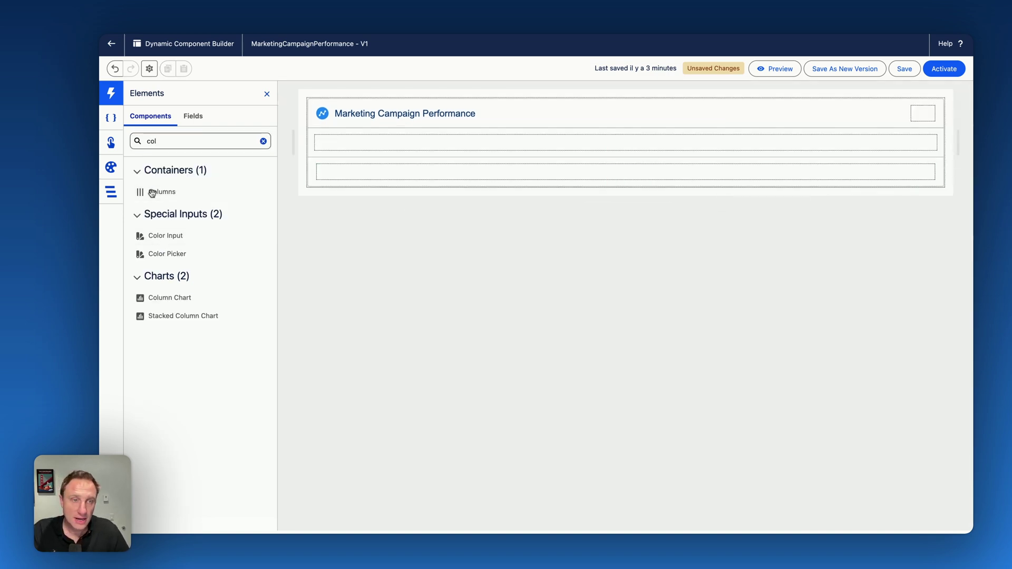
{"action": "left_click_drag", "start_coordinate": [152, 193], "coordinate": [801, 233]}
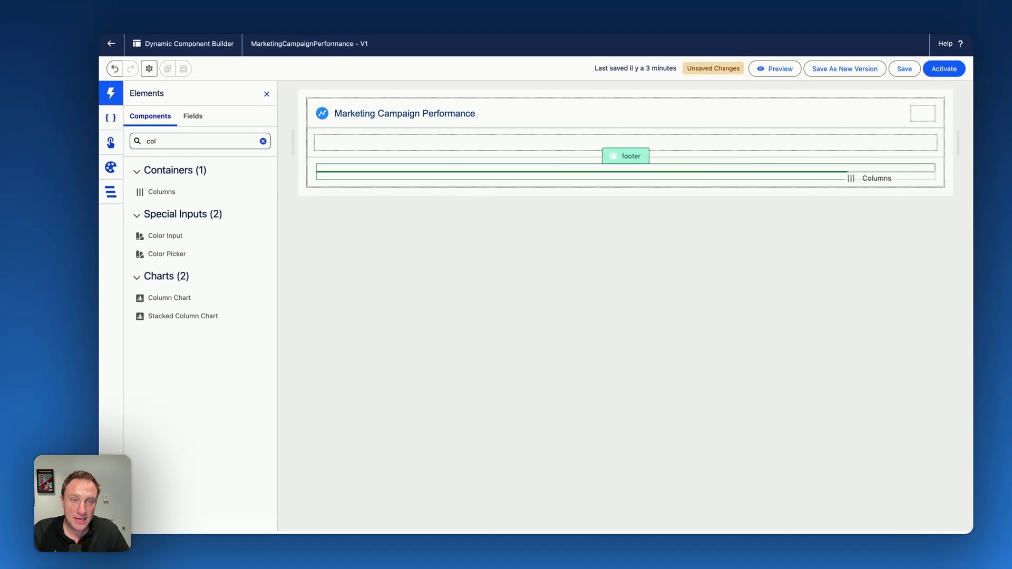
{"action": "left_click_drag", "start_coordinate": [851, 178], "coordinate": [934, 124]}
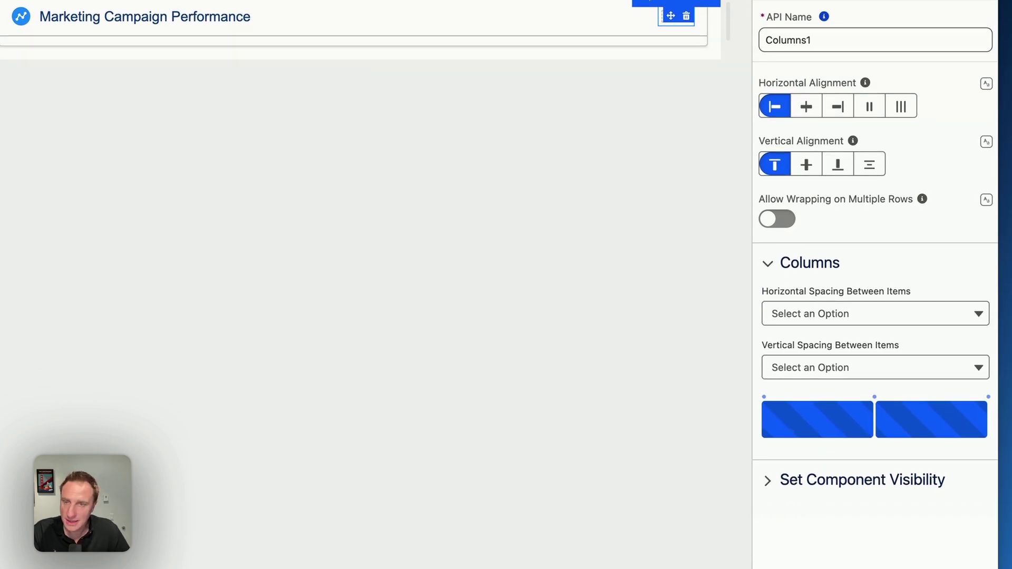
- Add a Text element reading 'Filter By' and a Checkbox Group beside it
{"action": "double_click", "coordinate": [0, 19]}
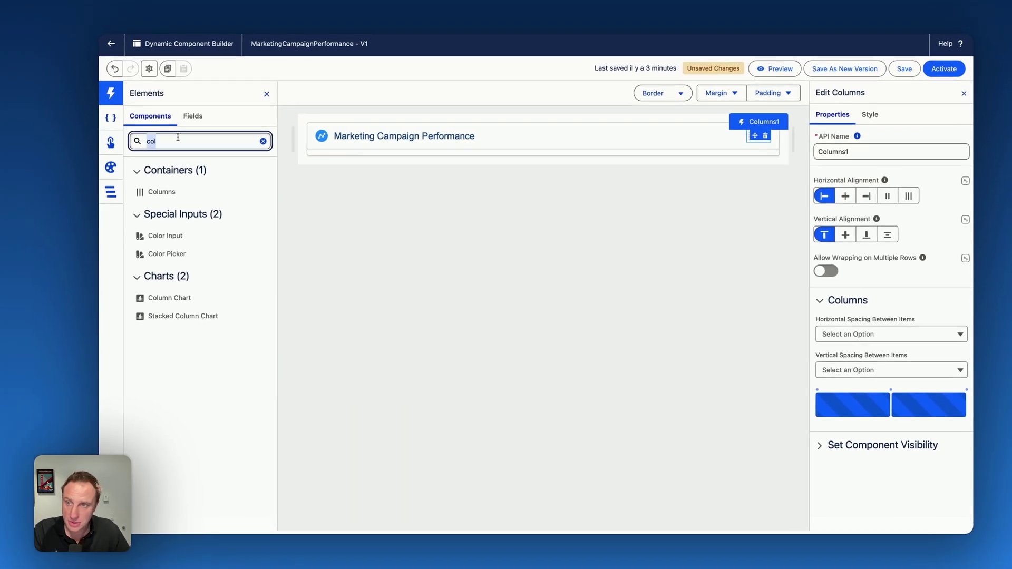
{"action": "type", "text": "text"}
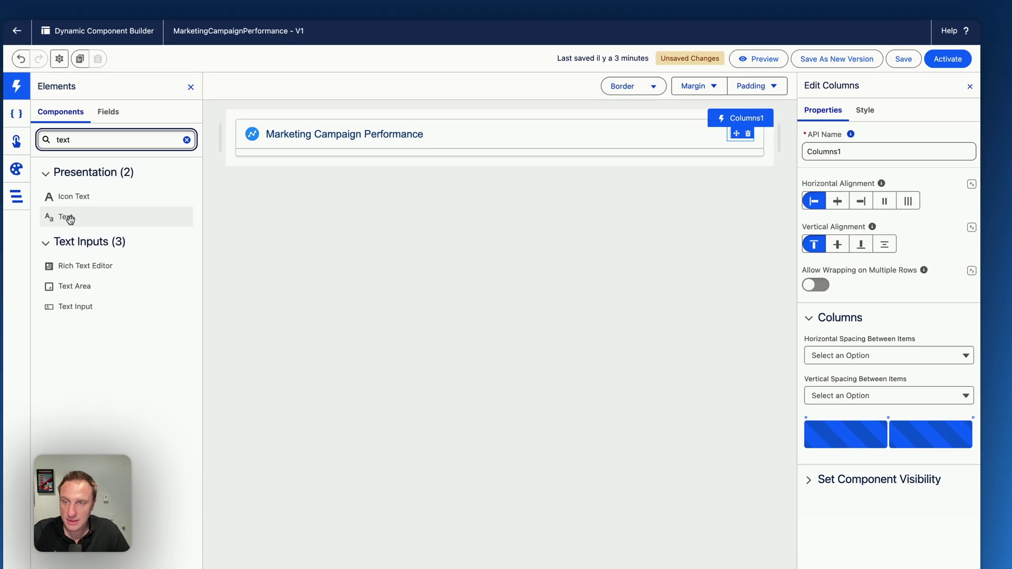
{"action": "left_click_drag", "start_coordinate": [158, 213], "coordinate": [733, 162]}
{"action": "left_click_drag", "start_coordinate": [649, 167], "coordinate": [885, 103]}
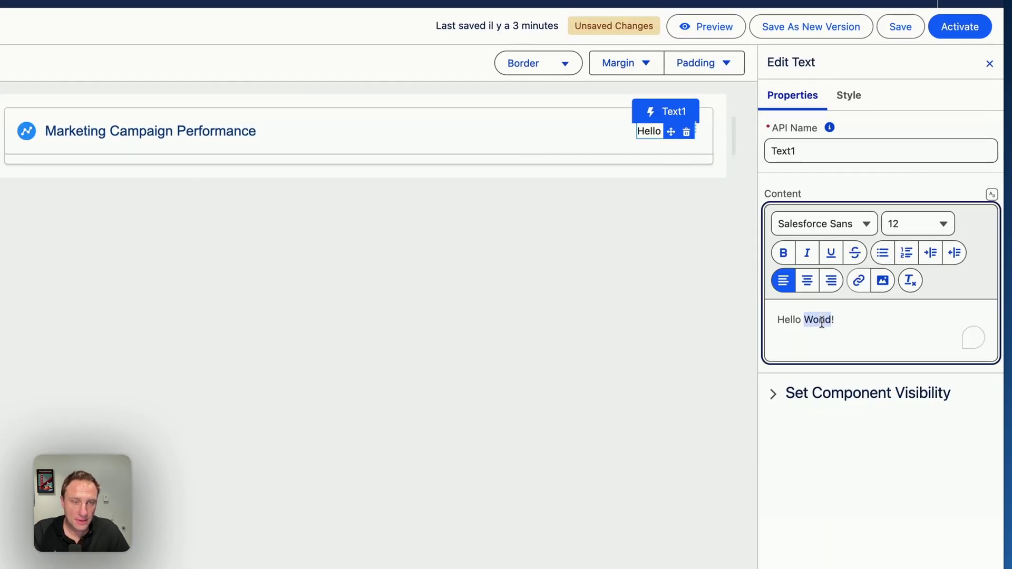
{"action": "triple_click", "coordinate": [821, 319]}
{"action": "type", "text": "Filter"}
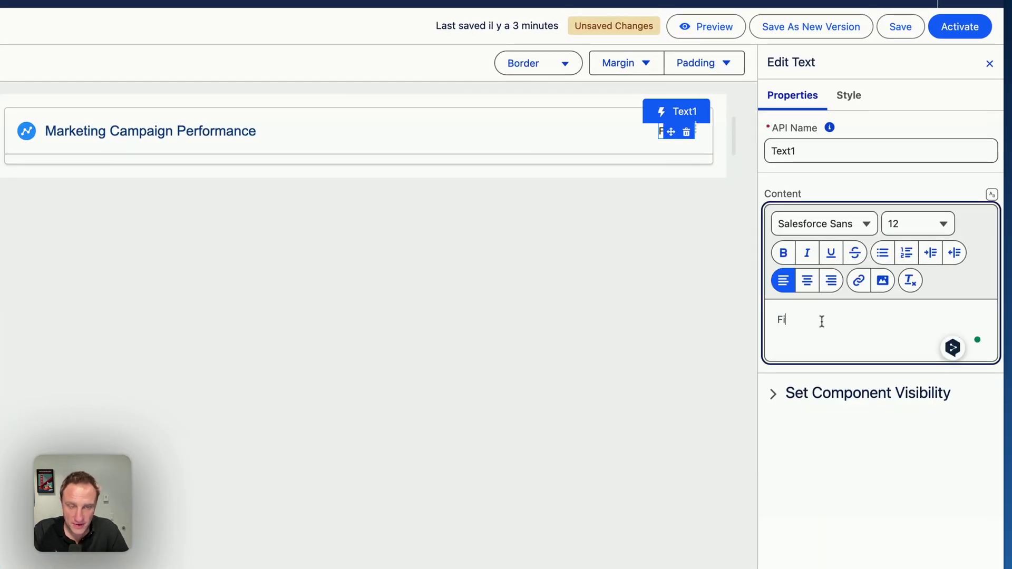
{"action": "type", "text": " By"}
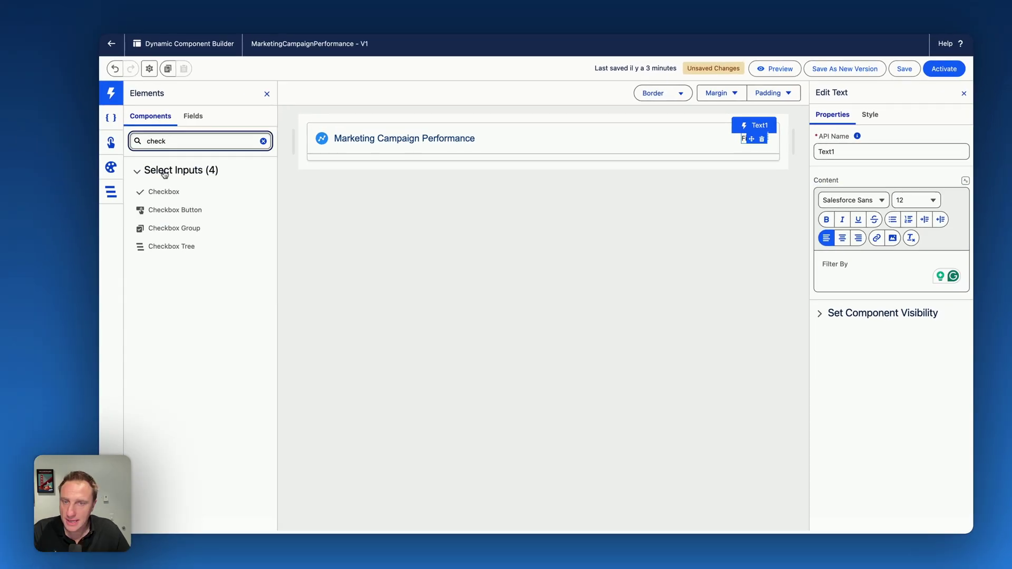
{"action": "left_click_drag", "start_coordinate": [163, 228], "coordinate": [937, 129]}
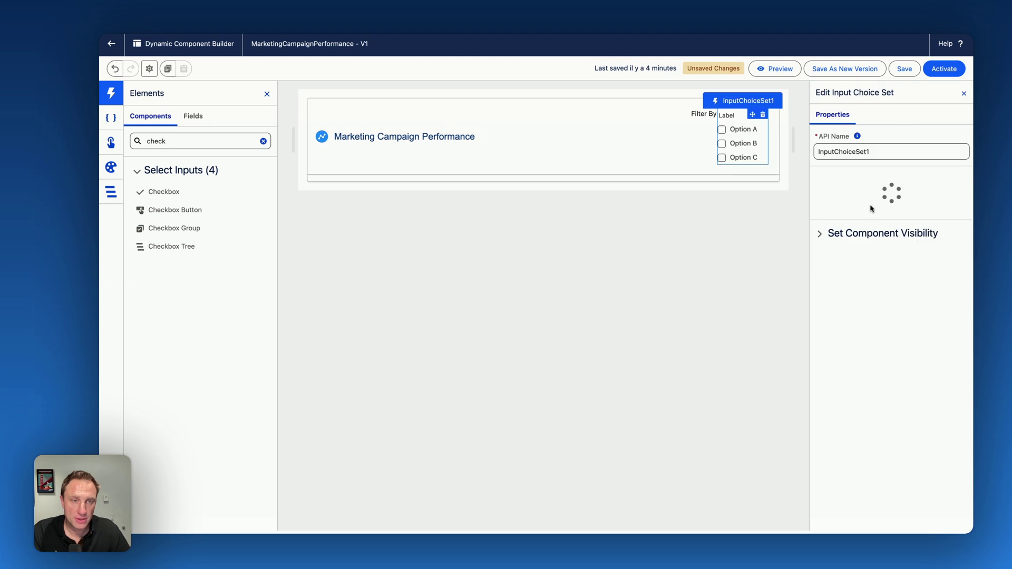
- Rename the first checkbox option to Leads Generated, fill its value, and save
{"action": "left_click", "coordinate": [877, 241]}
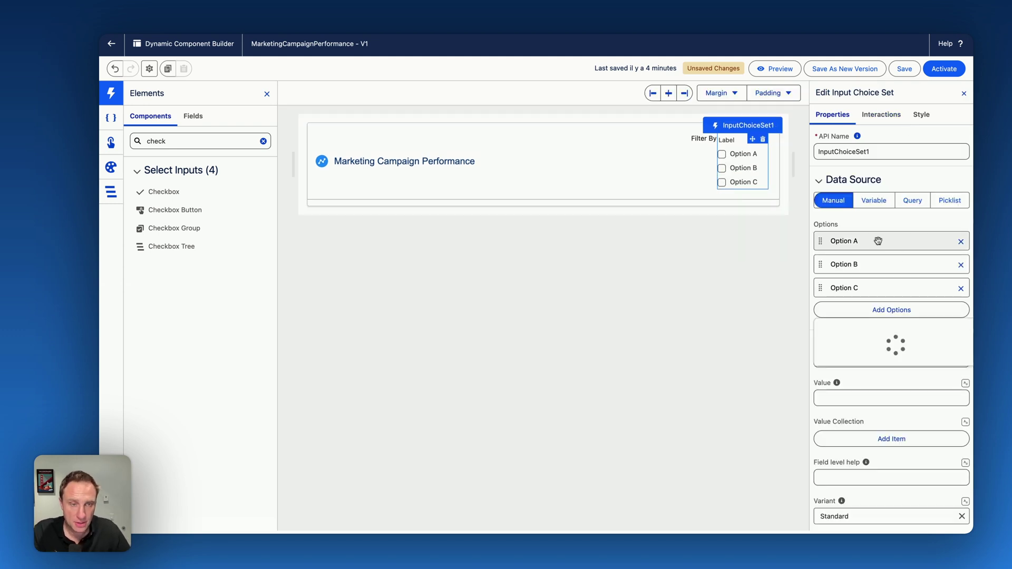
{"action": "triple_click", "coordinate": [703, 112]}
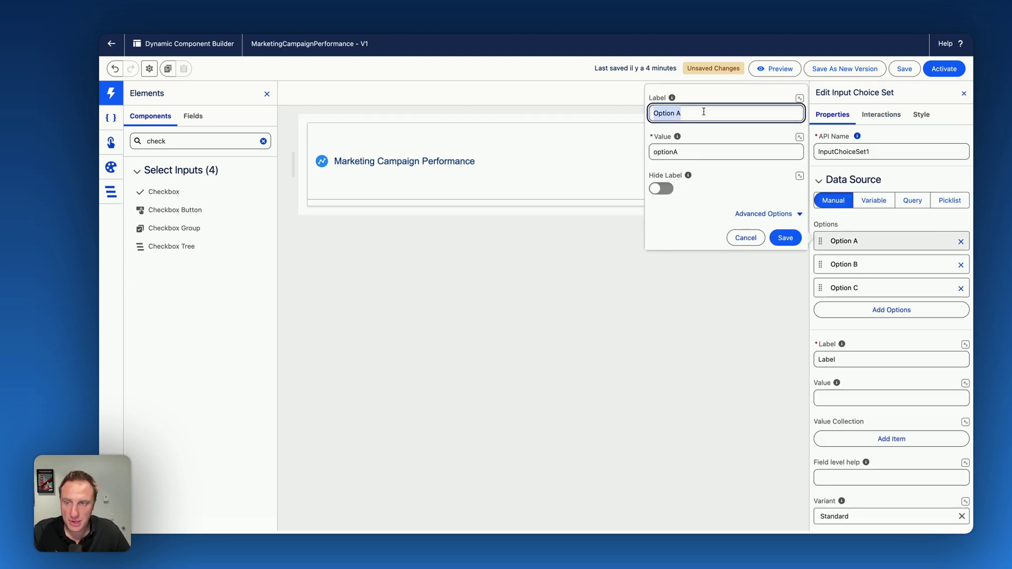
{"action": "type", "text": "Leads"}
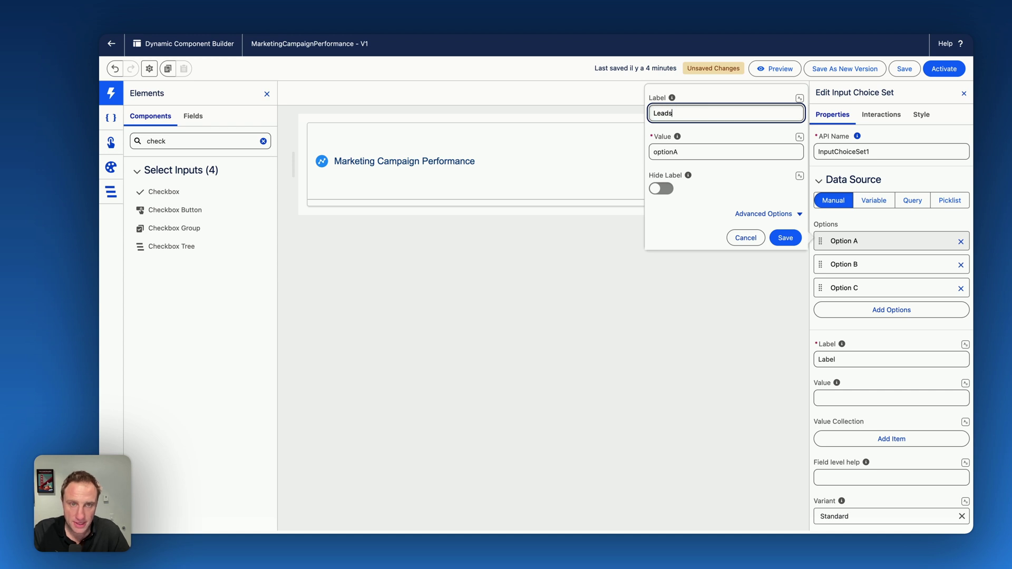
{"action": "type", "text": " Gener"}
{"action": "key", "text": "BackSpace"}
{"action": "key", "text": "BackSpace"}
{"action": "key", "text": "BackSpace"}
{"action": "key", "text": "BackSpace"}
{"action": "key", "text": "BackSpace"}
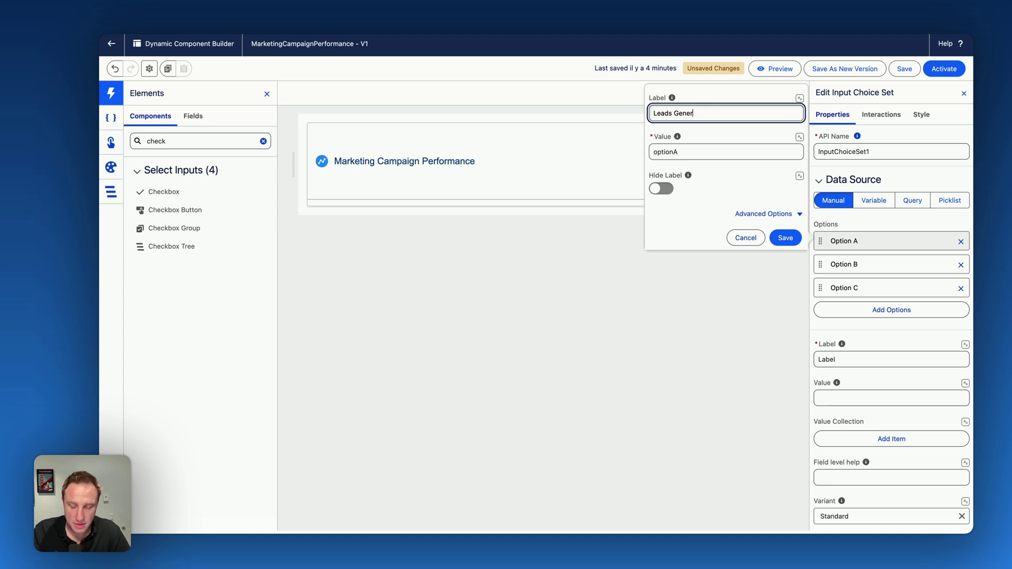
{"action": "key", "text": "Tab"}
{"action": "key", "text": "Tab"}
{"action": "key", "text": "Tab"}
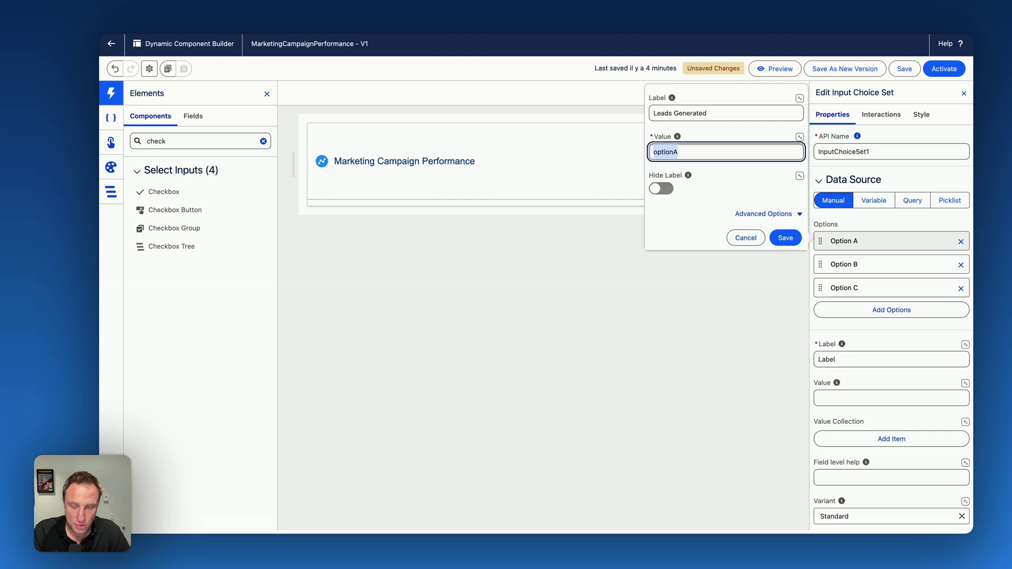
{"action": "type", "text": "led"}
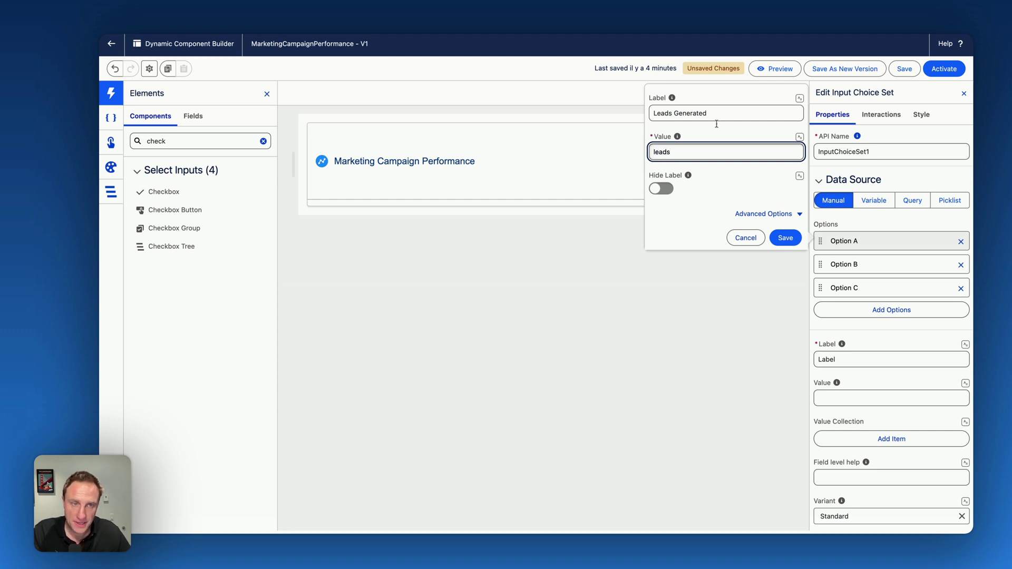
{"action": "left_click", "coordinate": [785, 239]}
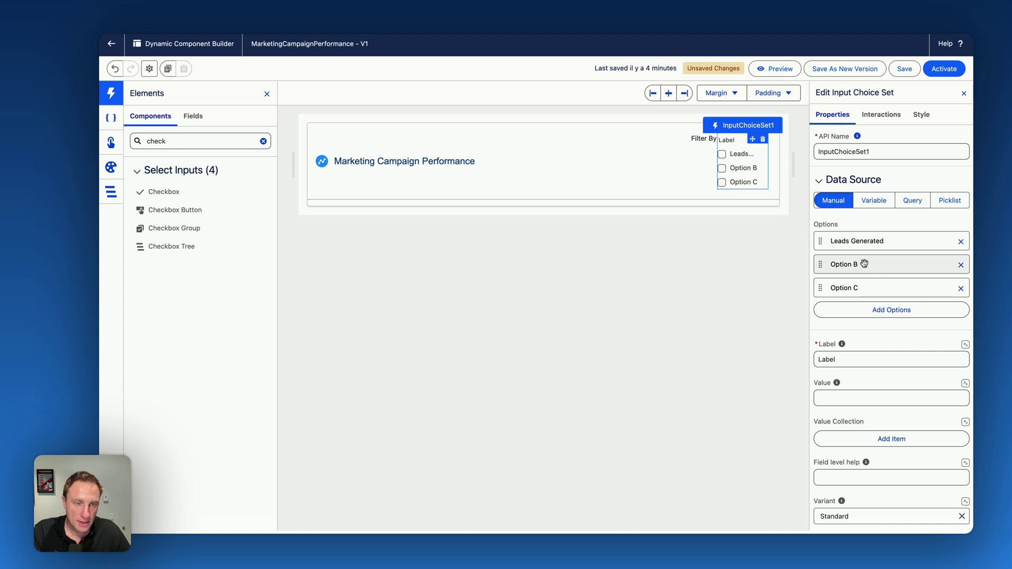
- Relabel the second option Opportunities Created and the third Closed Won
{"action": "left_click", "coordinate": [847, 263]}
{"action": "key", "text": "super+a"}
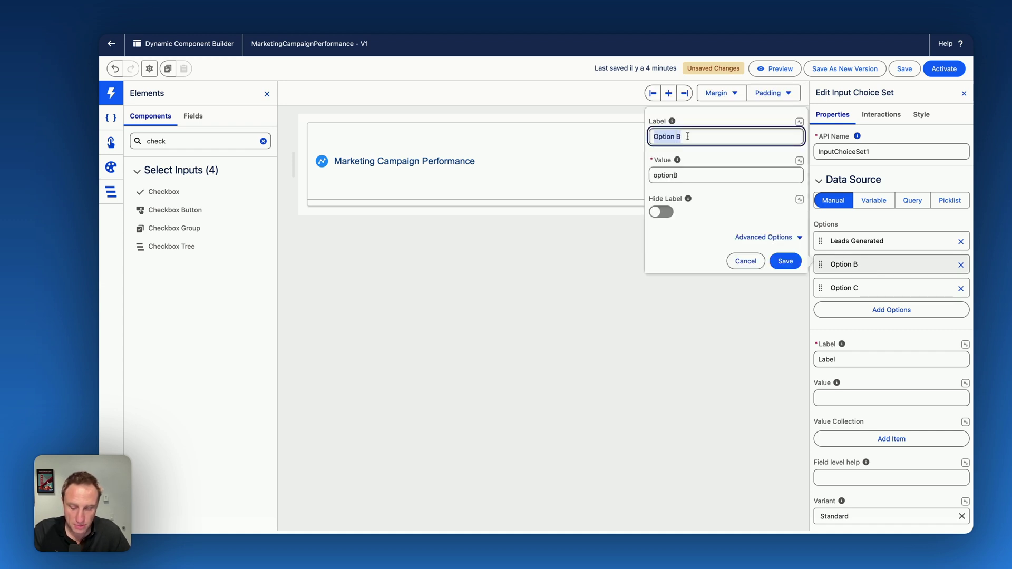
{"action": "type", "text": "Opportiunities Create"}
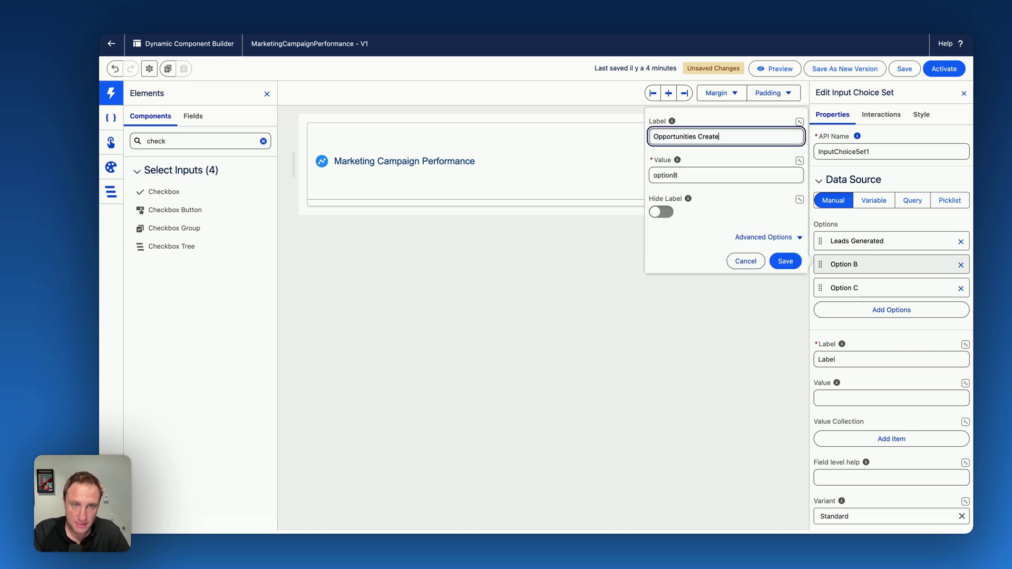
{"action": "type", "text": "d"}
{"action": "left_click", "coordinate": [786, 261]}
{"action": "left_click", "coordinate": [848, 288]}
{"action": "key", "text": "super+a"}
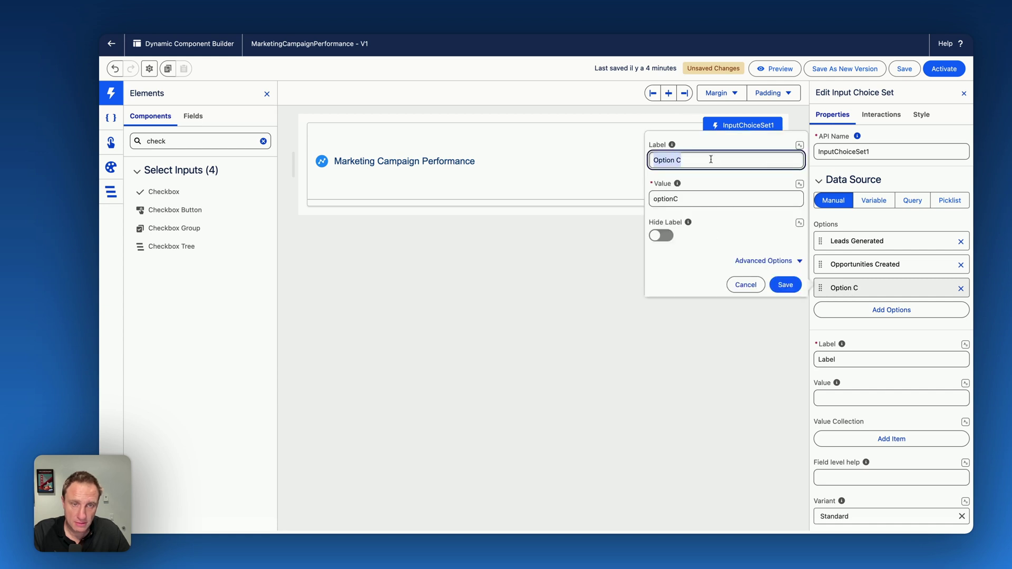
{"action": "type", "text": "Closed Wo"}
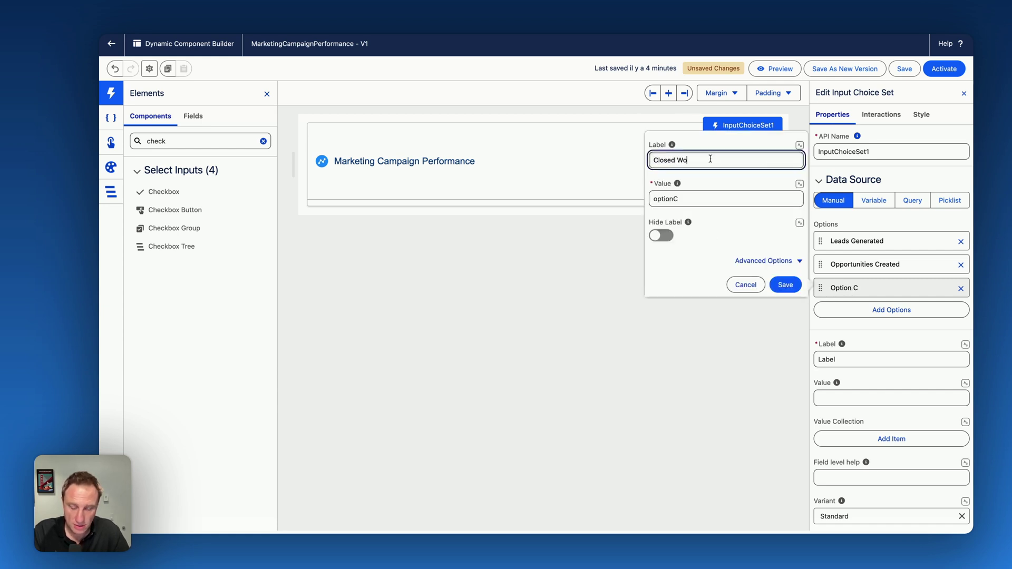
{"action": "type", "text": "n"}
{"action": "key", "text": "Tab"}
- Save the Closed Won option, hide the group's label, and set its type to Button
{"action": "type", "text": "c"}
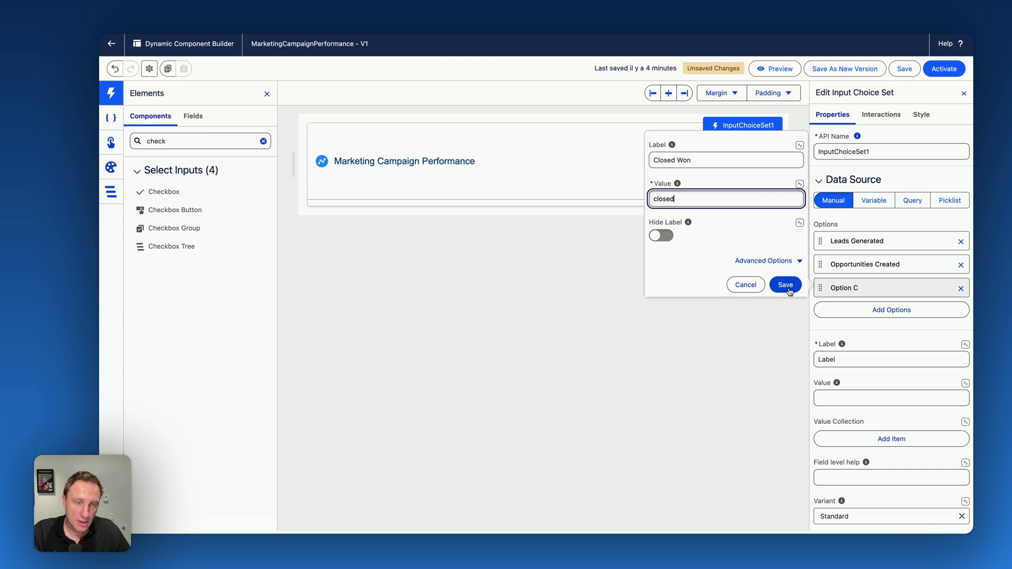
{"action": "left_click", "coordinate": [785, 284]}
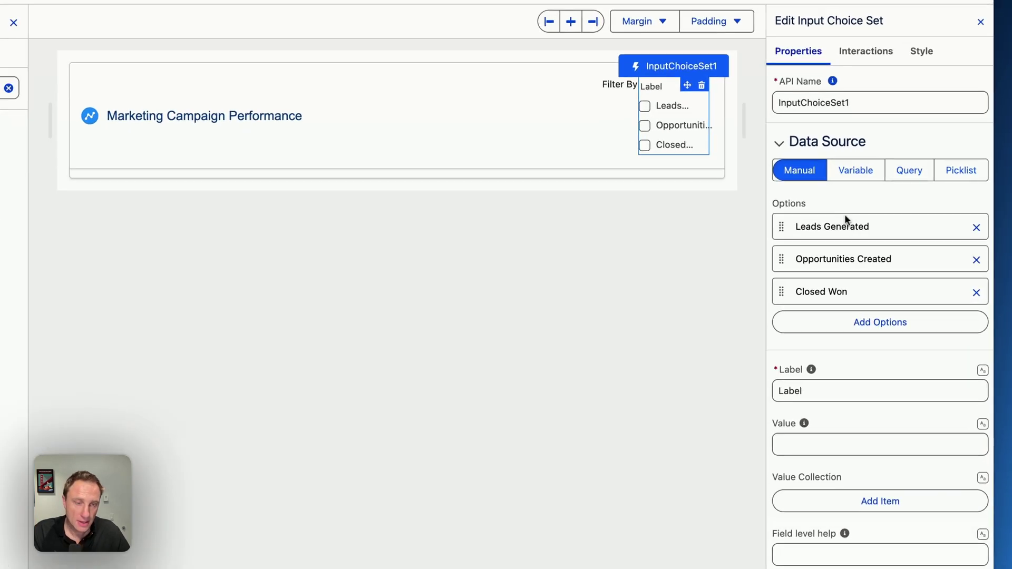
{"action": "scroll", "coordinate": [874, 284], "scroll_direction": "down", "scroll_amount": 5}
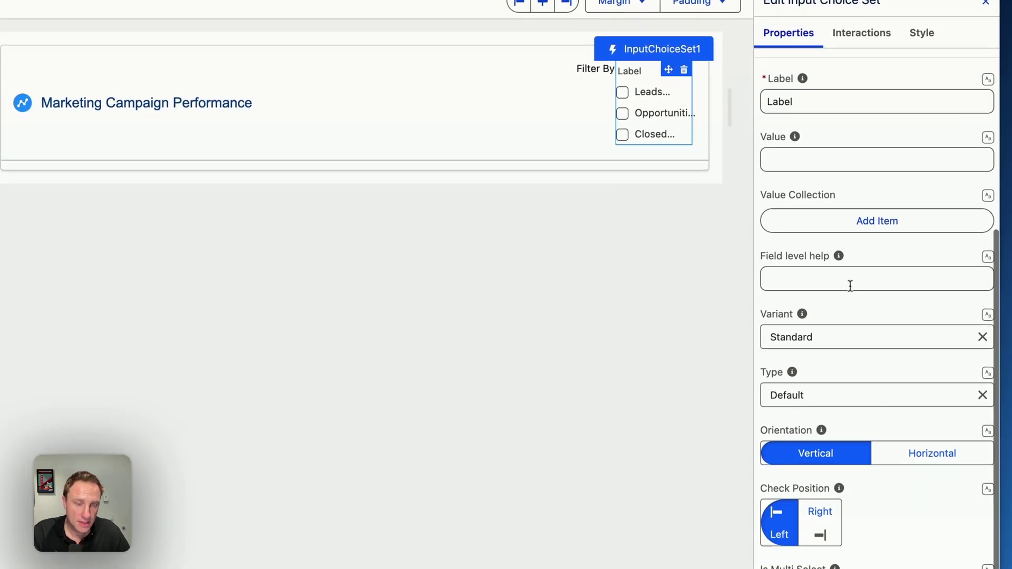
{"action": "left_click", "coordinate": [824, 336]}
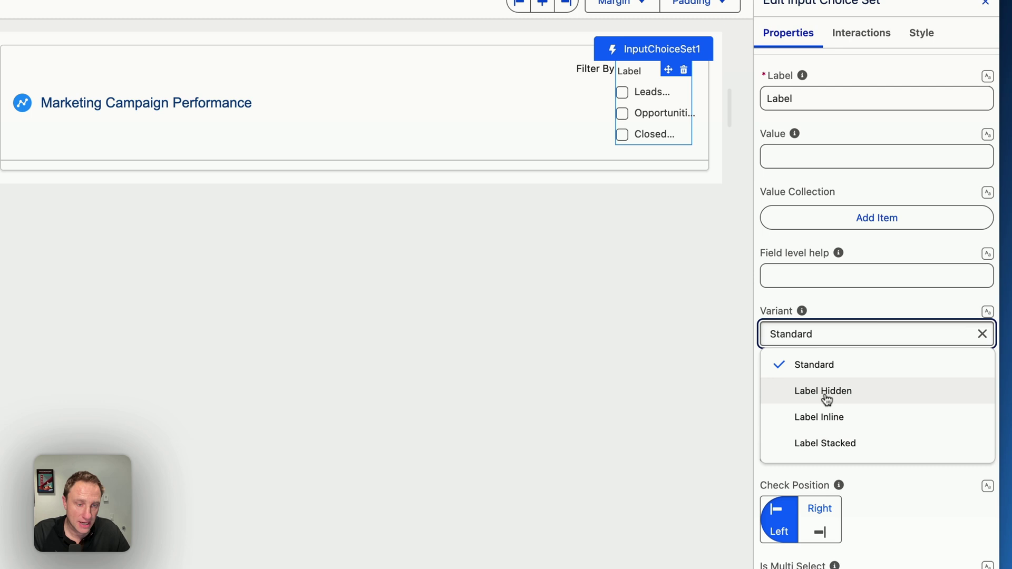
{"action": "left_click", "coordinate": [824, 393]}
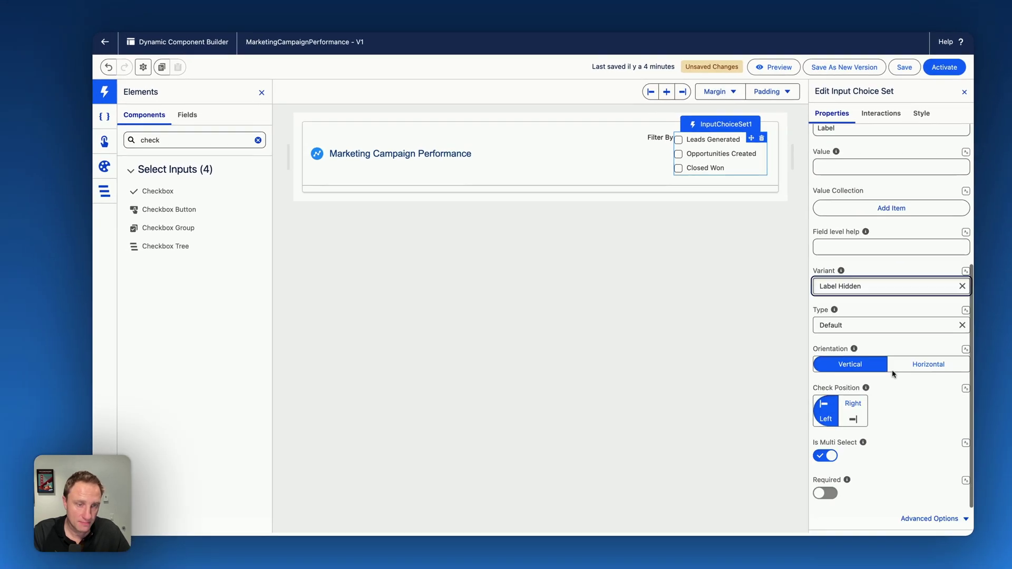
{"action": "scroll", "coordinate": [893, 374], "scroll_direction": "down", "scroll_amount": 2}
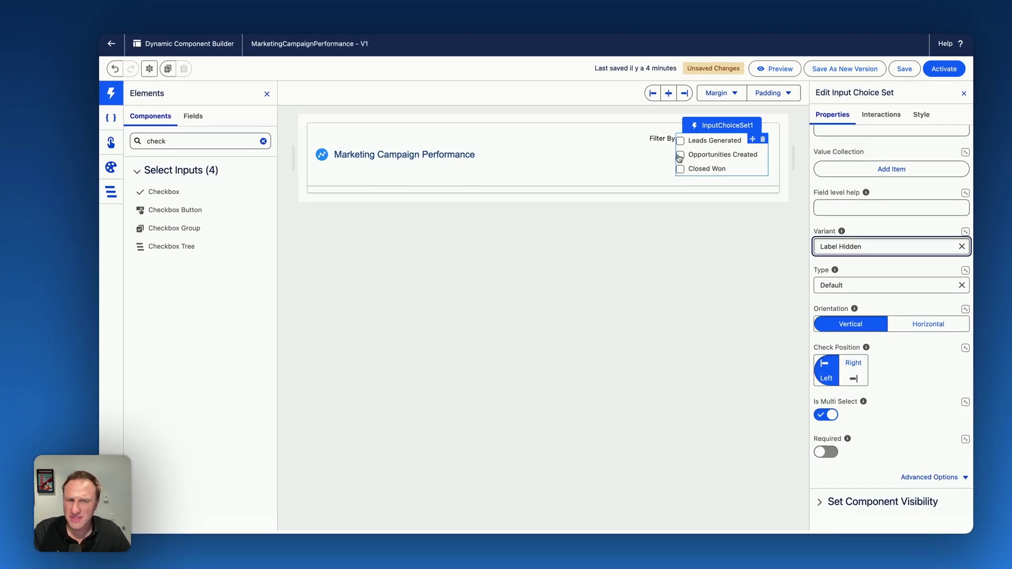
{"action": "left_click", "coordinate": [862, 284]}
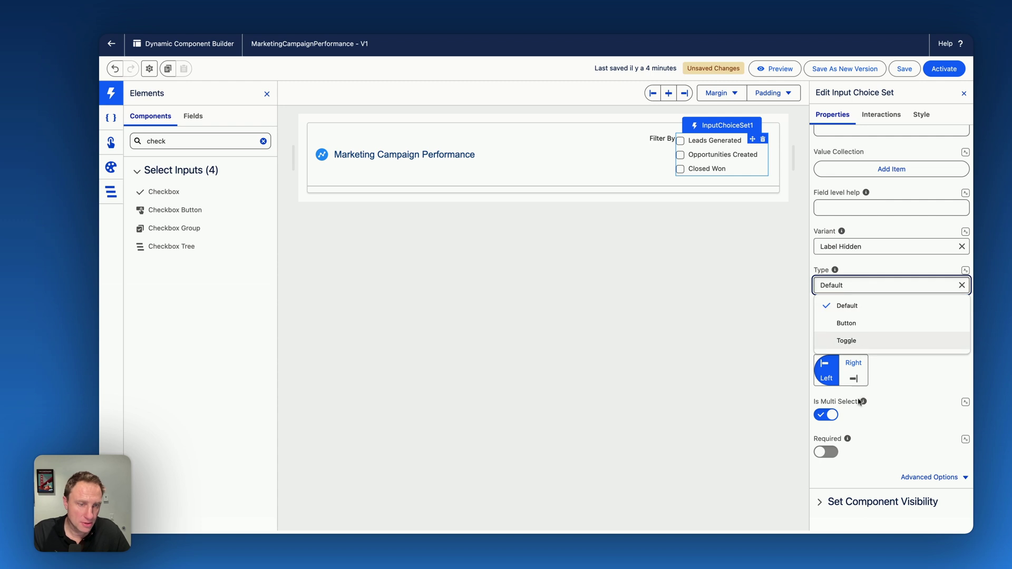
{"action": "left_click", "coordinate": [859, 324]}
- Make the filter single-select, horizontal, displayed as a row, and begin setting the default value
{"action": "scroll", "coordinate": [897, 367], "scroll_direction": "down", "scroll_amount": 2}
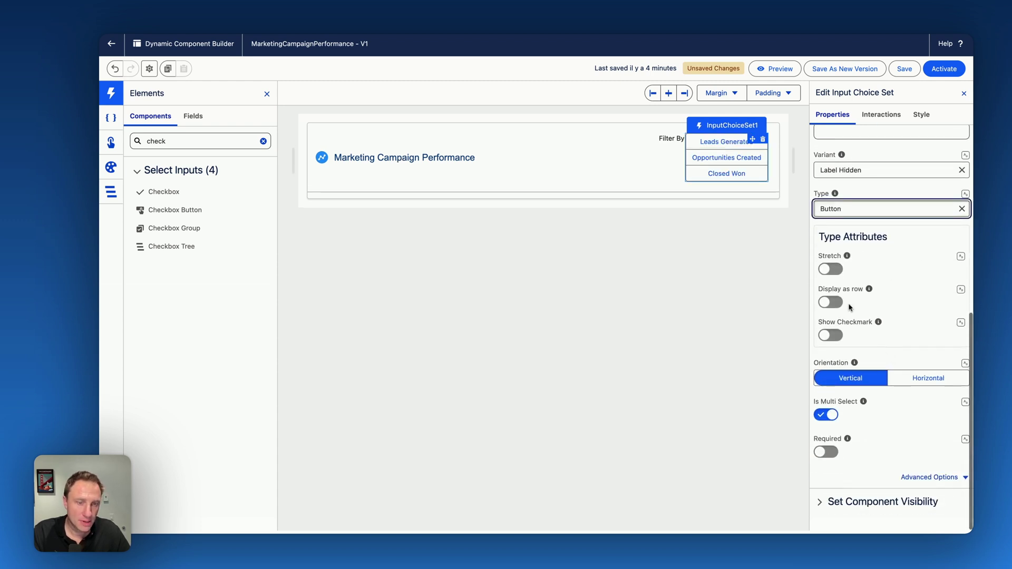
{"action": "left_click", "coordinate": [826, 416]}
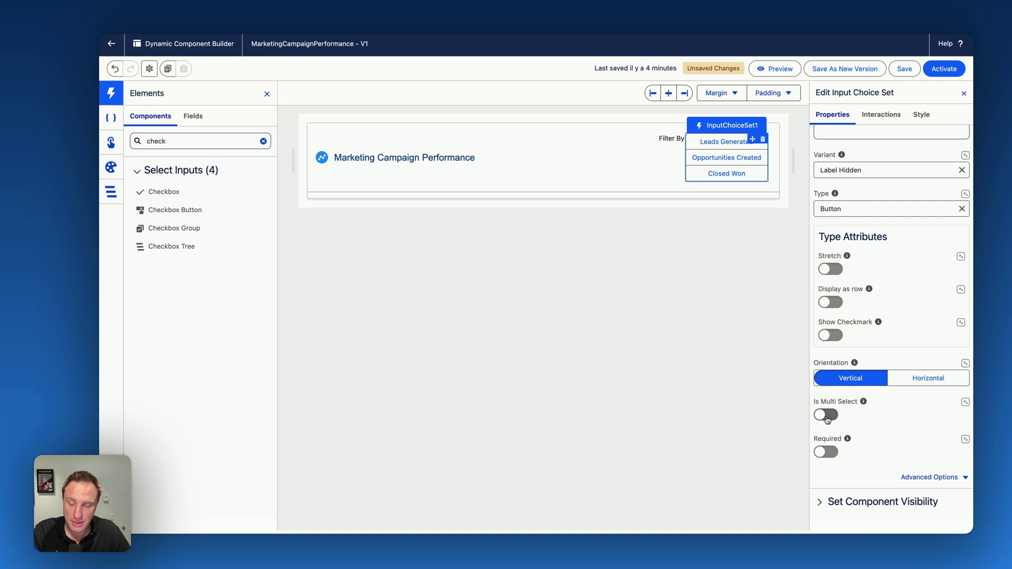
{"action": "left_click", "coordinate": [936, 382]}
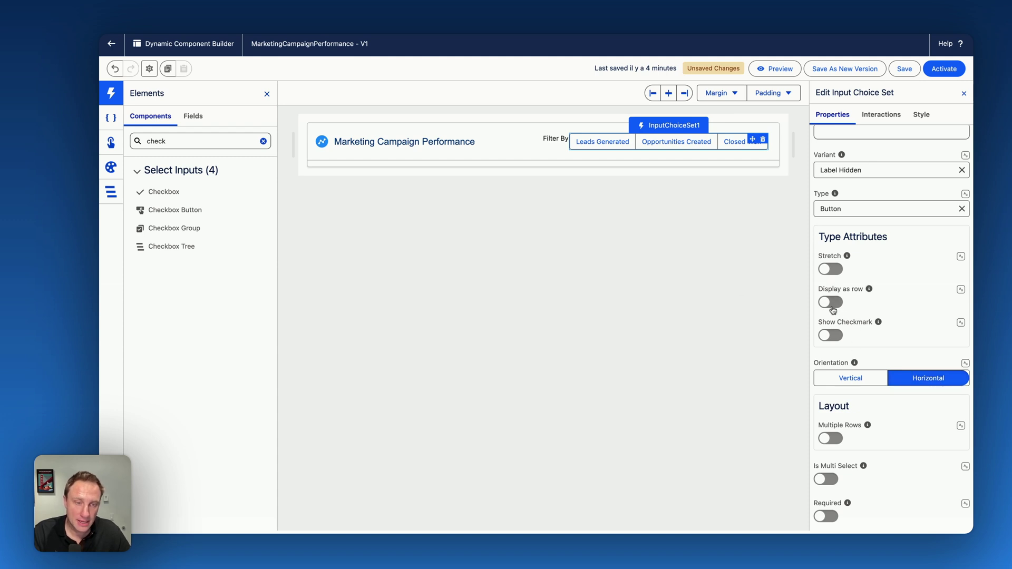
{"action": "scroll", "coordinate": [833, 311], "scroll_direction": "down", "scroll_amount": 2}
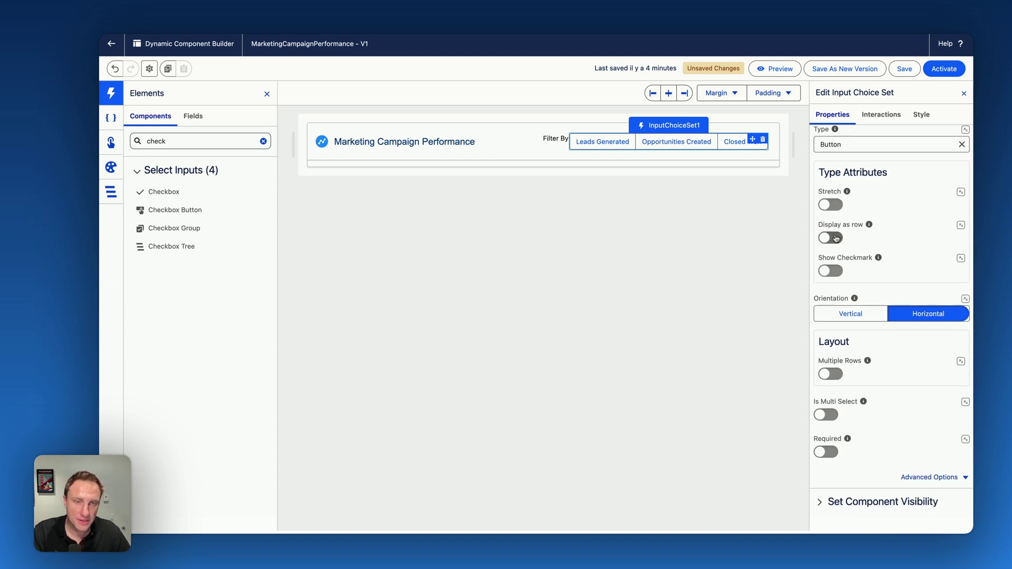
{"action": "left_click", "coordinate": [836, 239]}
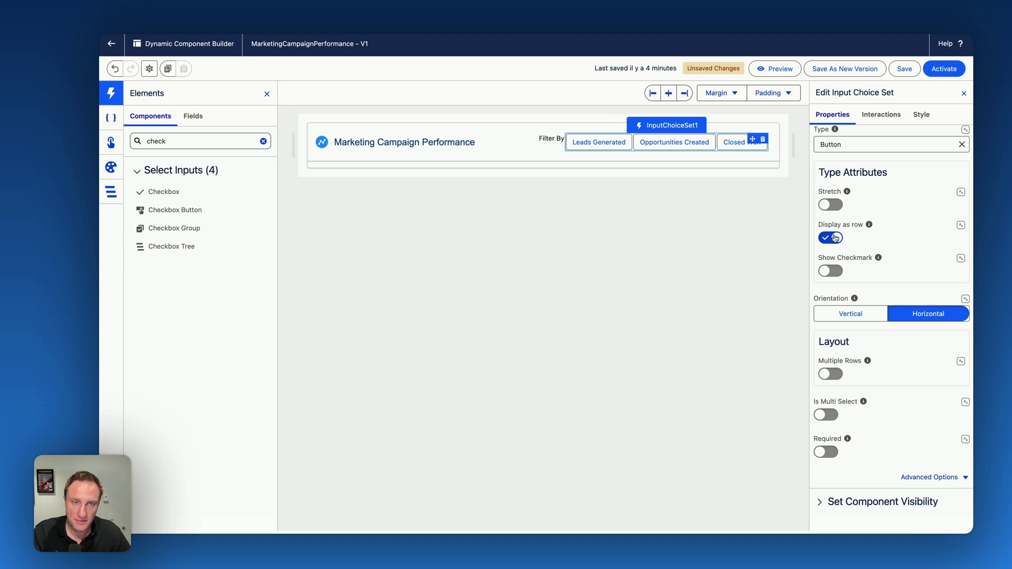
{"action": "scroll", "coordinate": [875, 207], "scroll_direction": "up", "scroll_amount": 5}
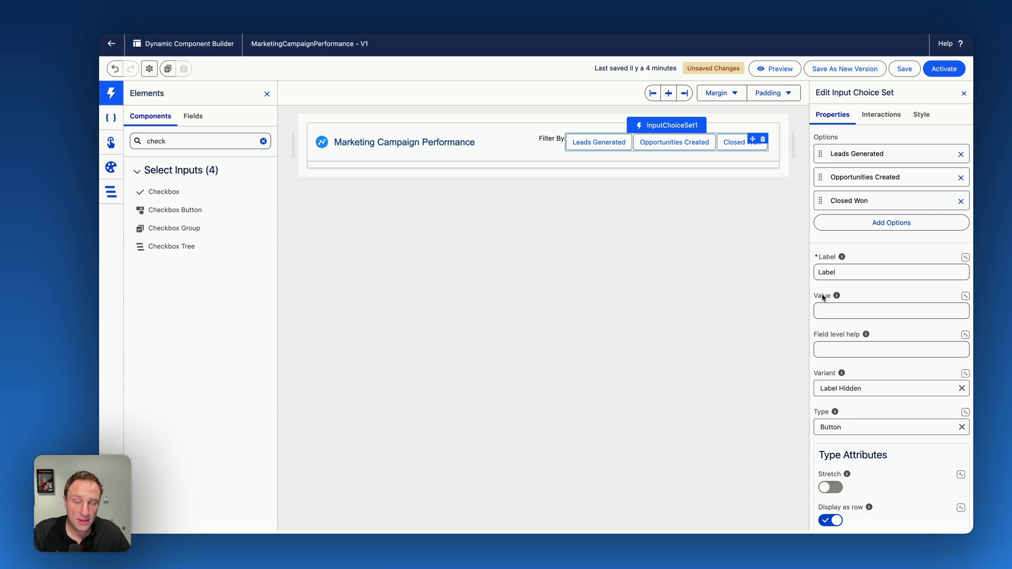
{"action": "left_click", "coordinate": [832, 310]}
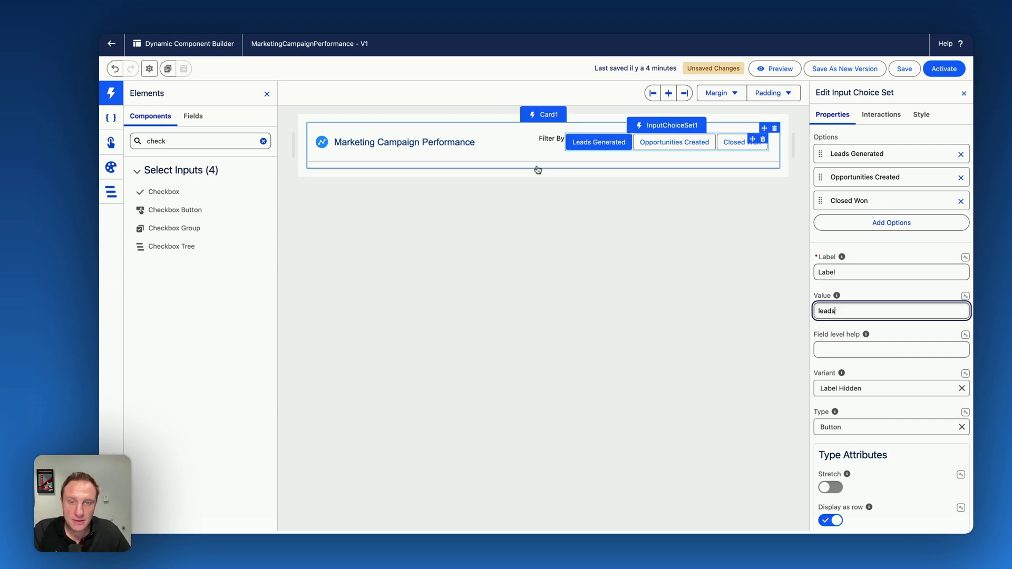
- Set Columns1 to centre vertical alignment with Medium horizontal spacing between items
{"action": "left_click", "coordinate": [553, 149]}
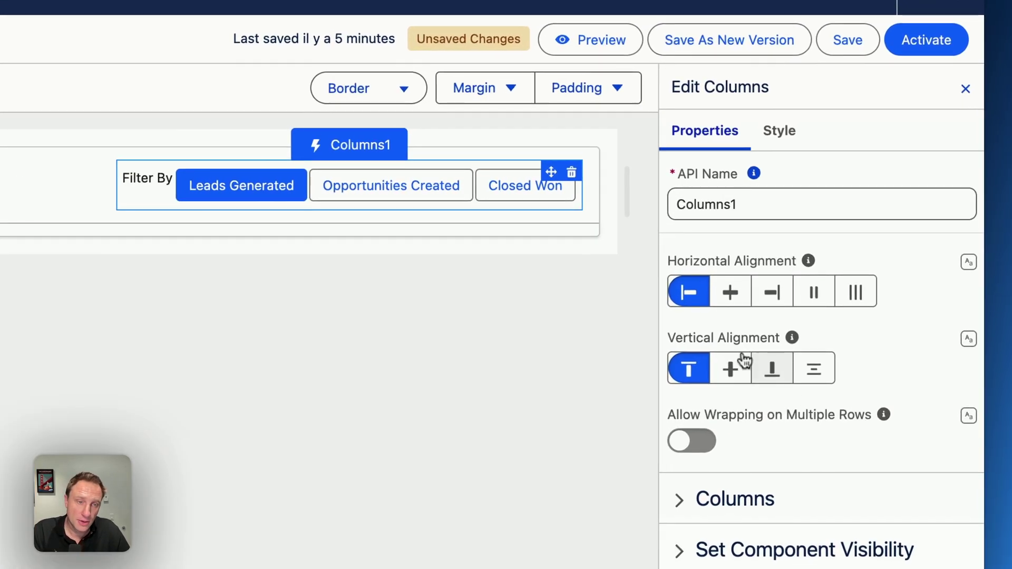
{"action": "left_click", "coordinate": [846, 236]}
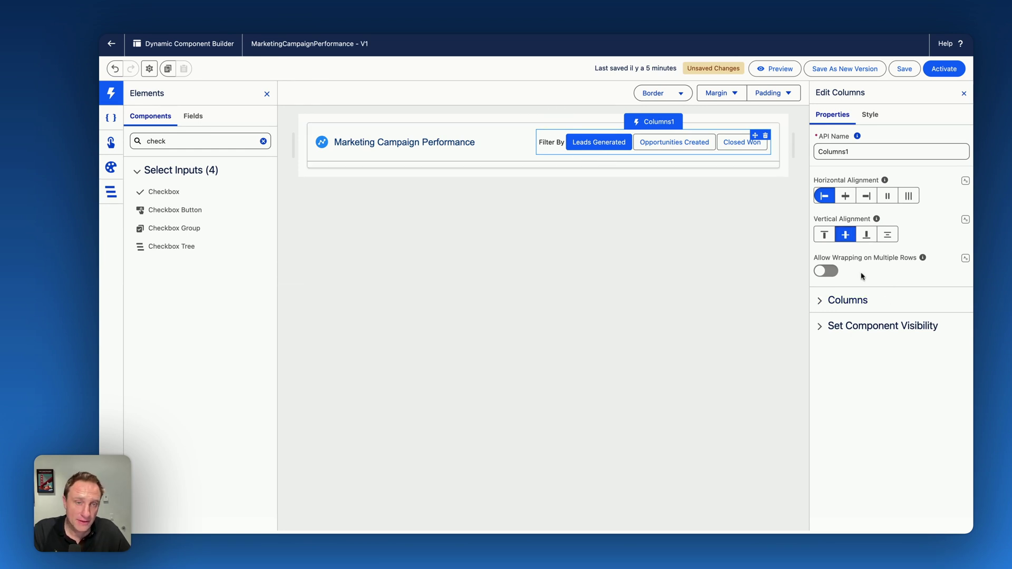
{"action": "left_click", "coordinate": [855, 303]}
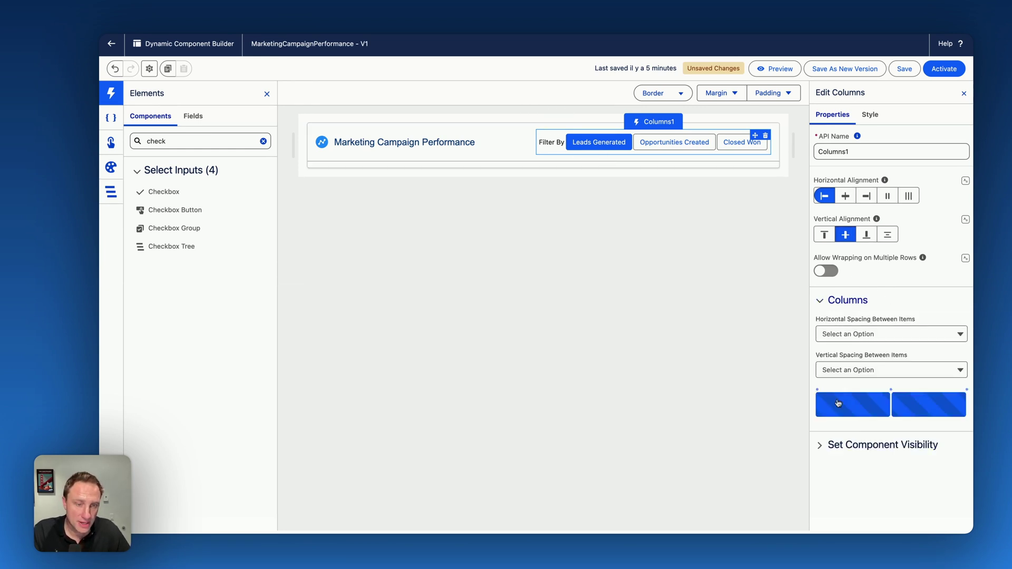
{"action": "left_click", "coordinate": [833, 332]}
{"action": "left_click", "coordinate": [849, 373]}
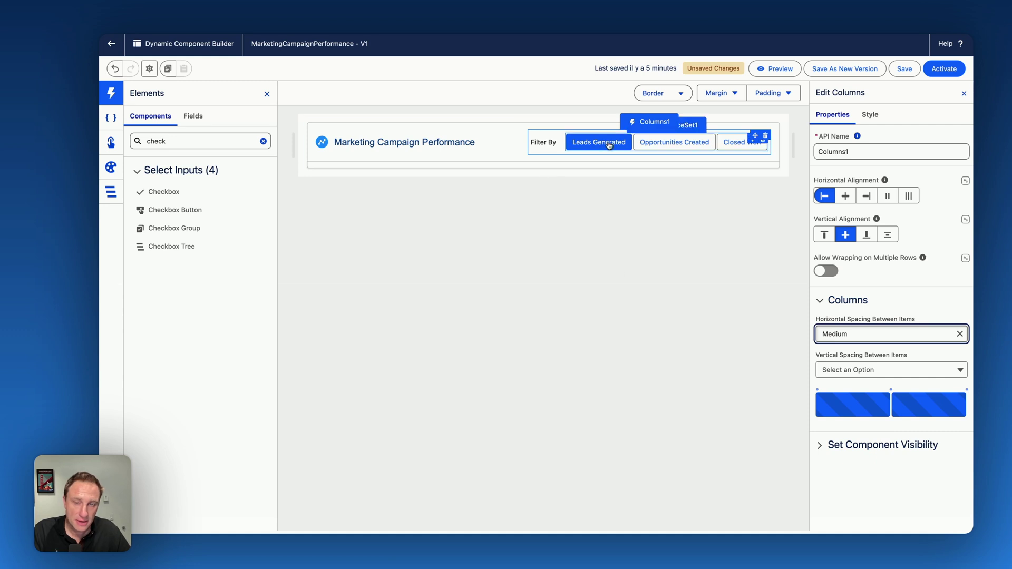
{"action": "left_click", "coordinate": [485, 151]}
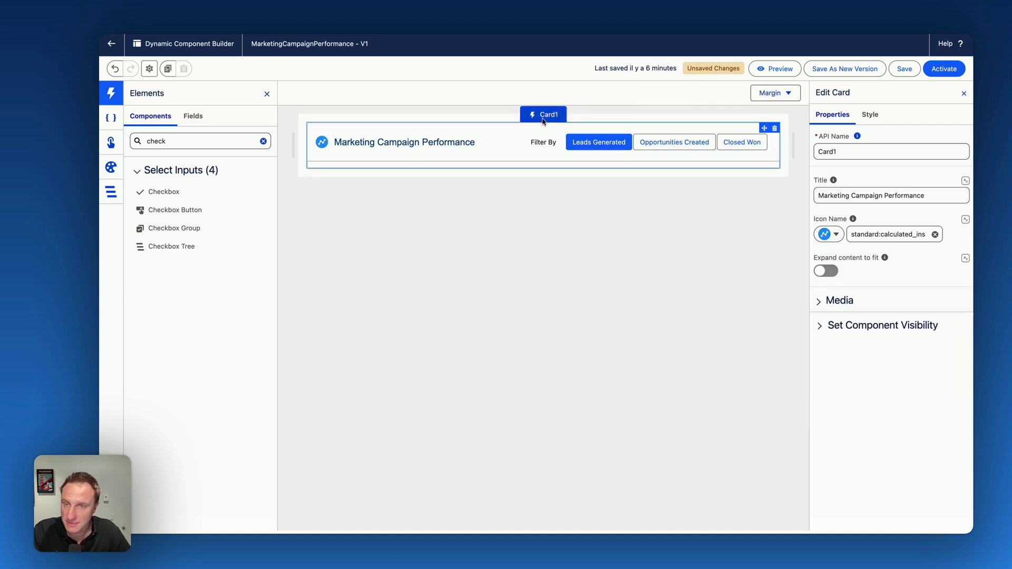
- Search 'data' and place a Data Table in the card below the filters
{"action": "double_click", "coordinate": [158, 141]}
{"action": "type", "text": "data"}
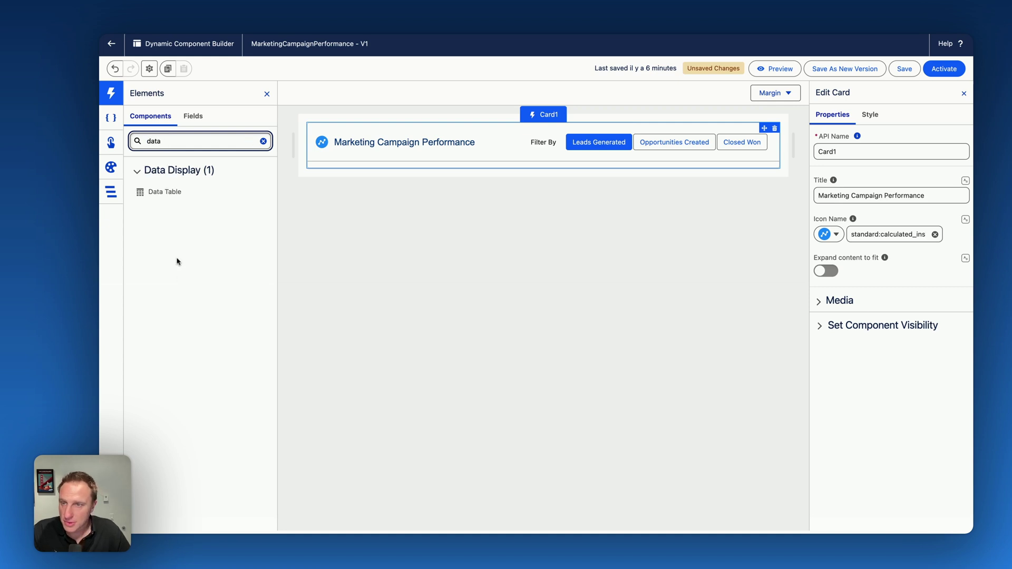
{"action": "left_click_drag", "start_coordinate": [180, 191], "coordinate": [555, 159]}
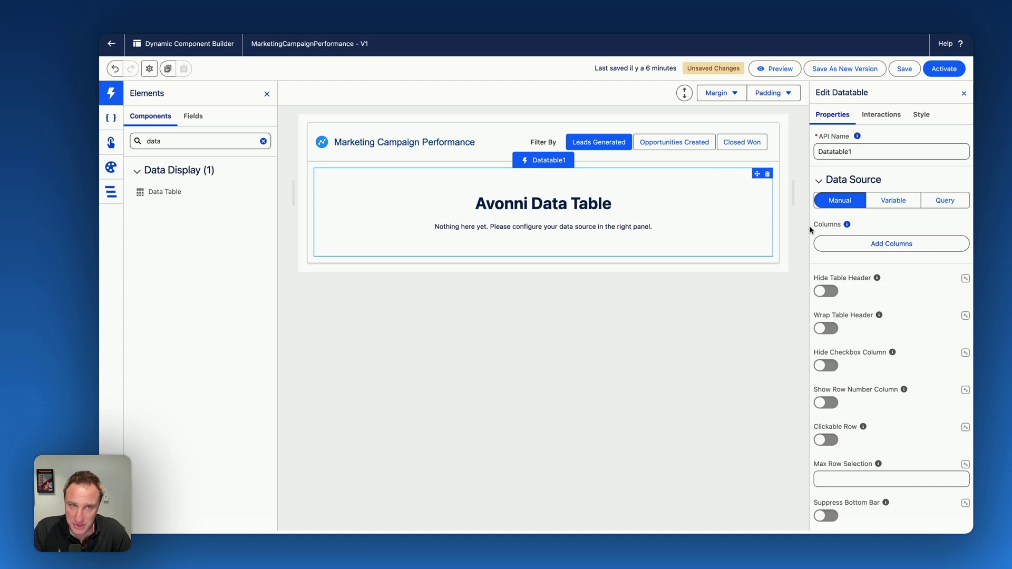
- Feed the table from a new GetLeads query on the Lead object
{"action": "left_click", "coordinate": [948, 202]}
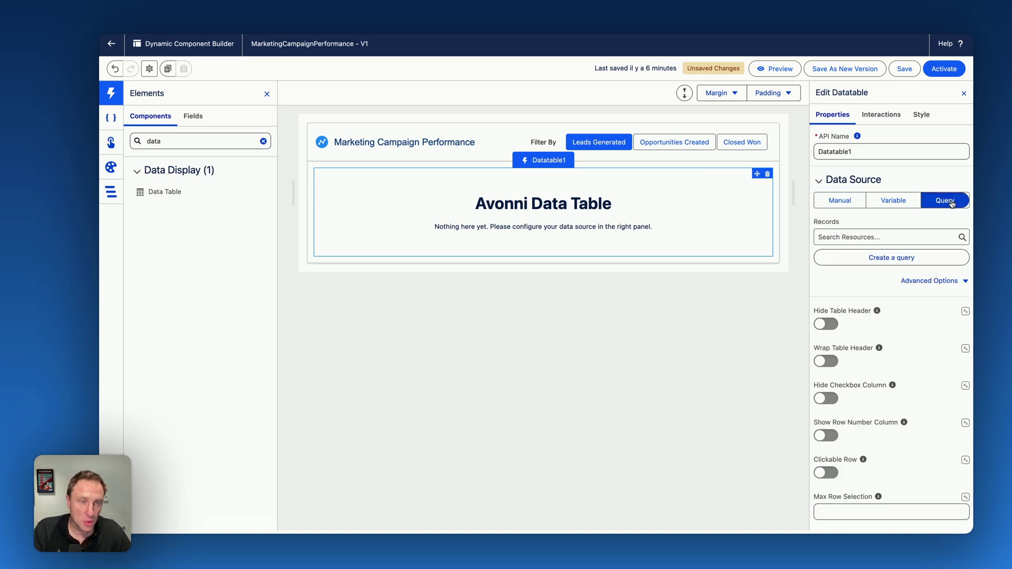
{"action": "left_click", "coordinate": [852, 258]}
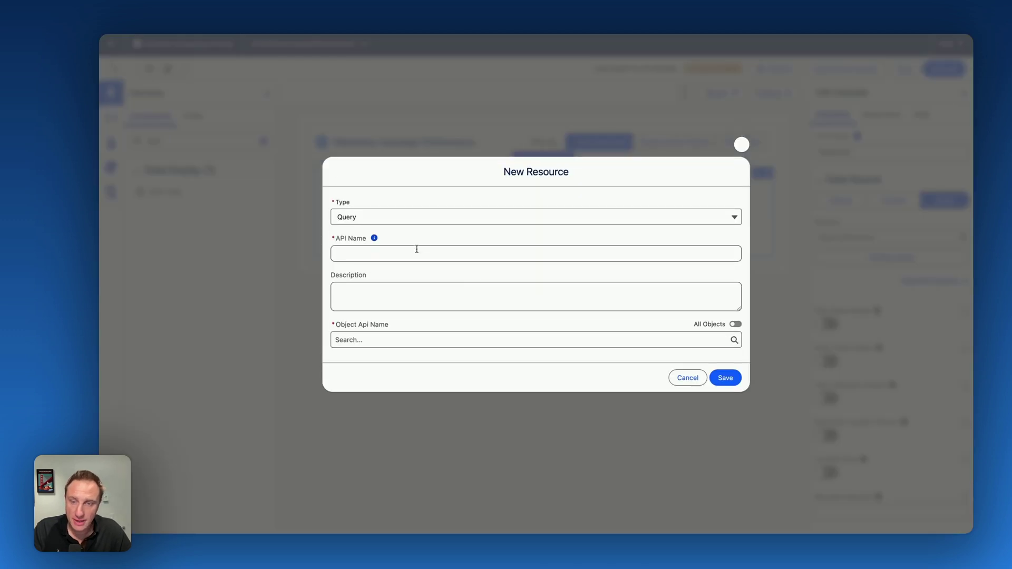
{"action": "left_click", "coordinate": [418, 254]}
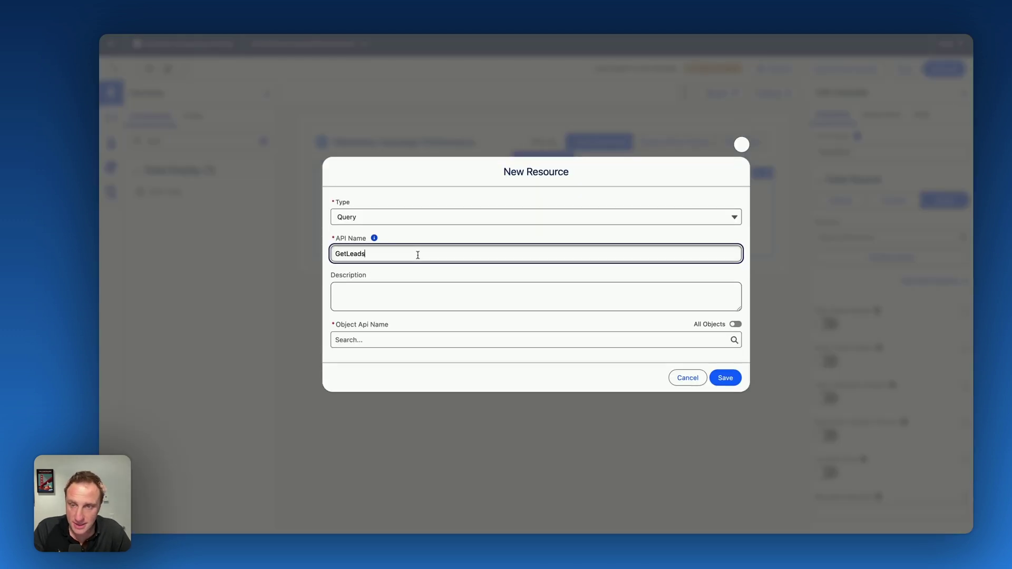
{"action": "left_click", "coordinate": [419, 339]}
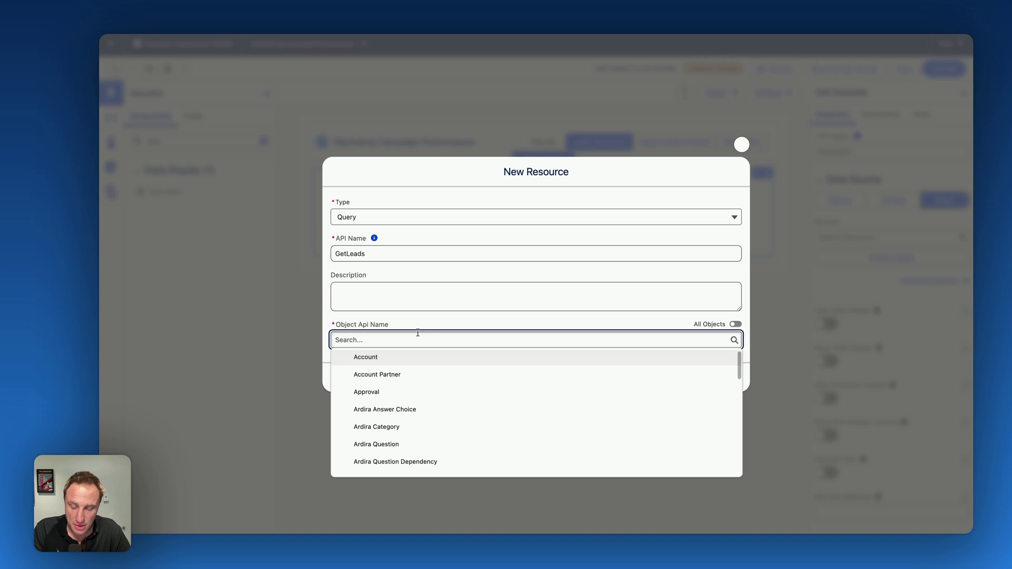
{"action": "type", "text": "leads"}
{"action": "key", "text": "BackSpace"}
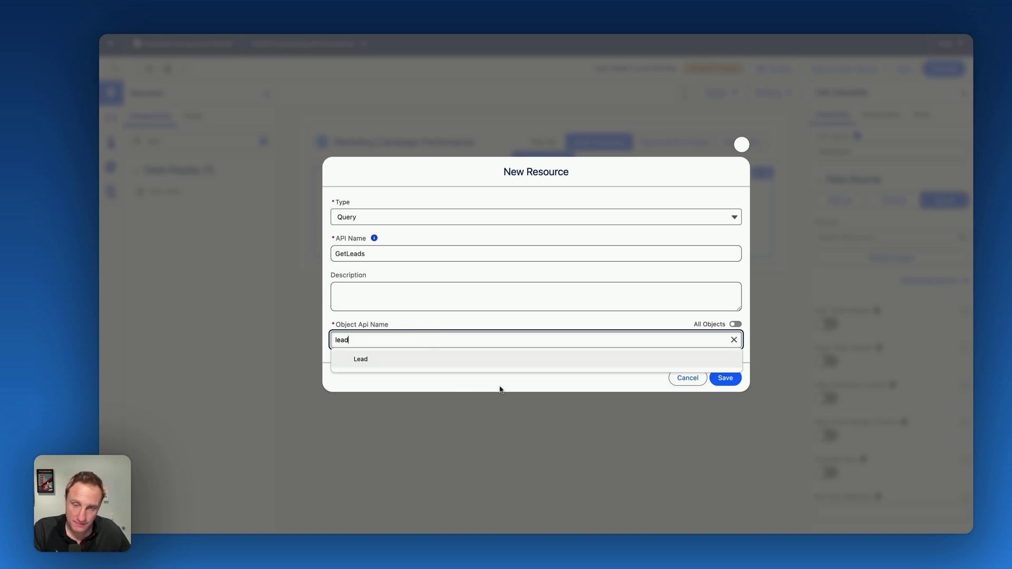
{"action": "left_click", "coordinate": [498, 358]}
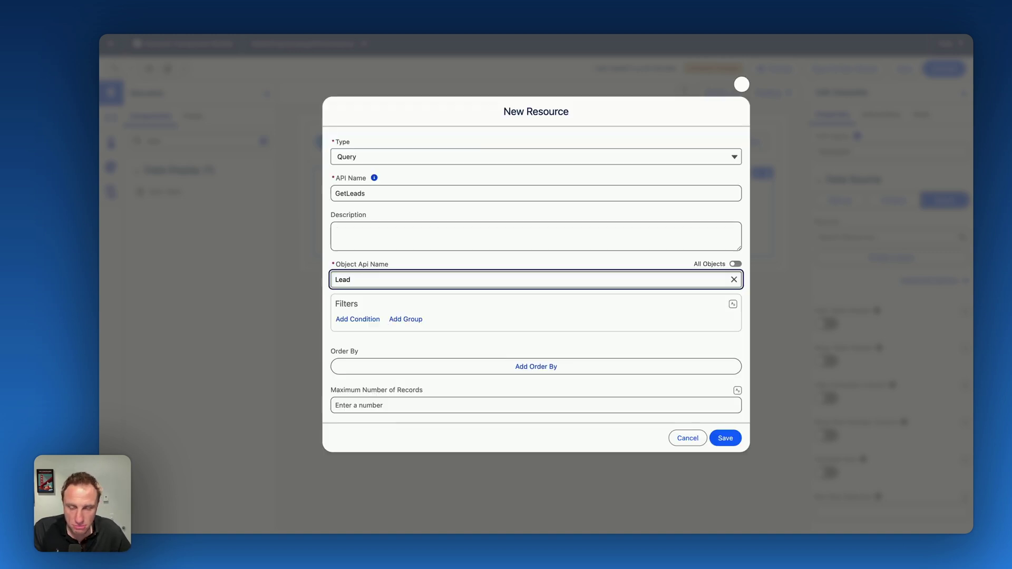
{"action": "left_click", "coordinate": [724, 438]}
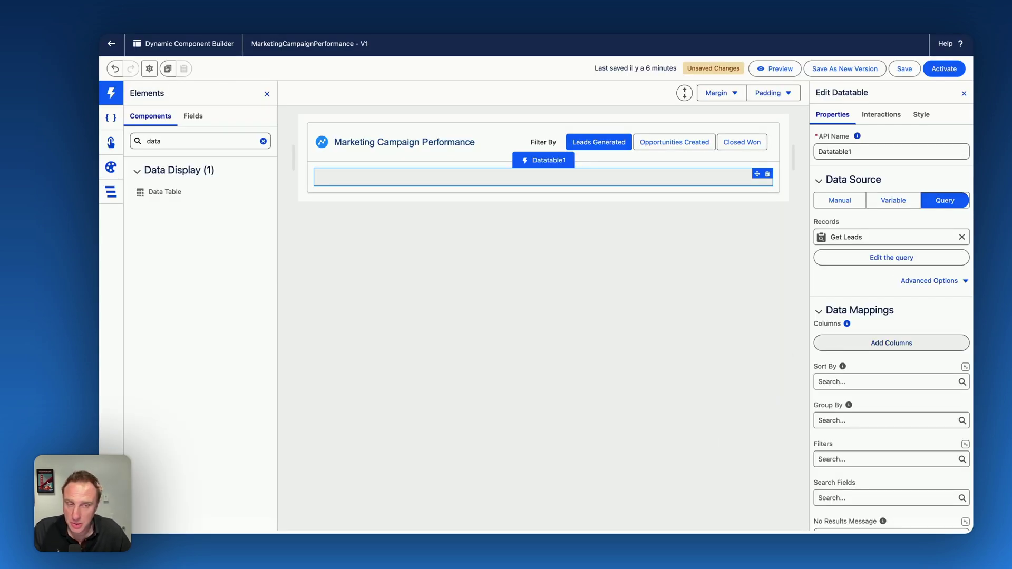
- Add a Full Name column that is linkified, editable, filterable and searchable
{"action": "left_click", "coordinate": [892, 342]}
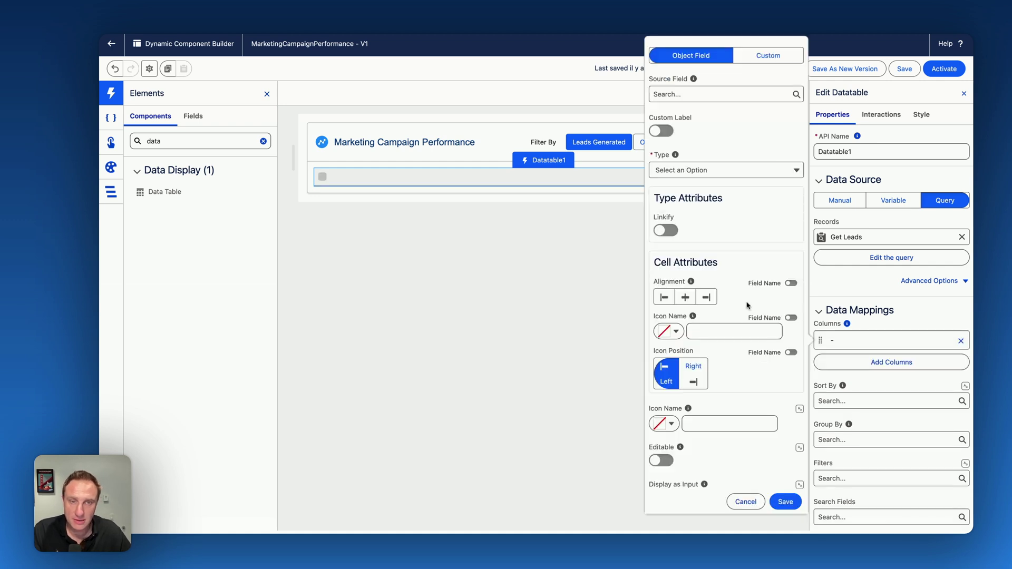
{"action": "left_click", "coordinate": [685, 94]}
{"action": "type", "text": "full"}
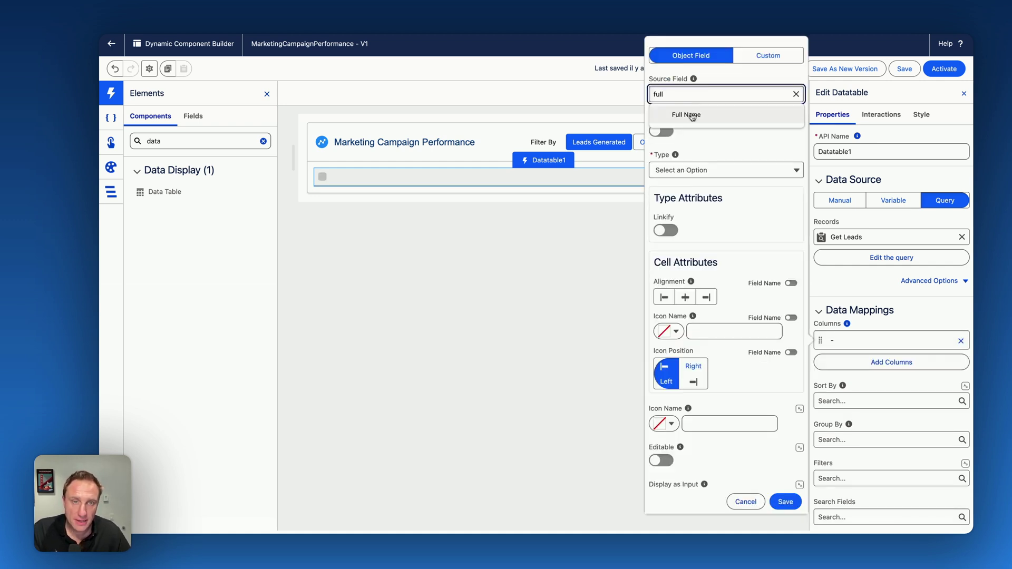
{"action": "left_click", "coordinate": [686, 114]}
{"action": "left_click", "coordinate": [666, 230]}
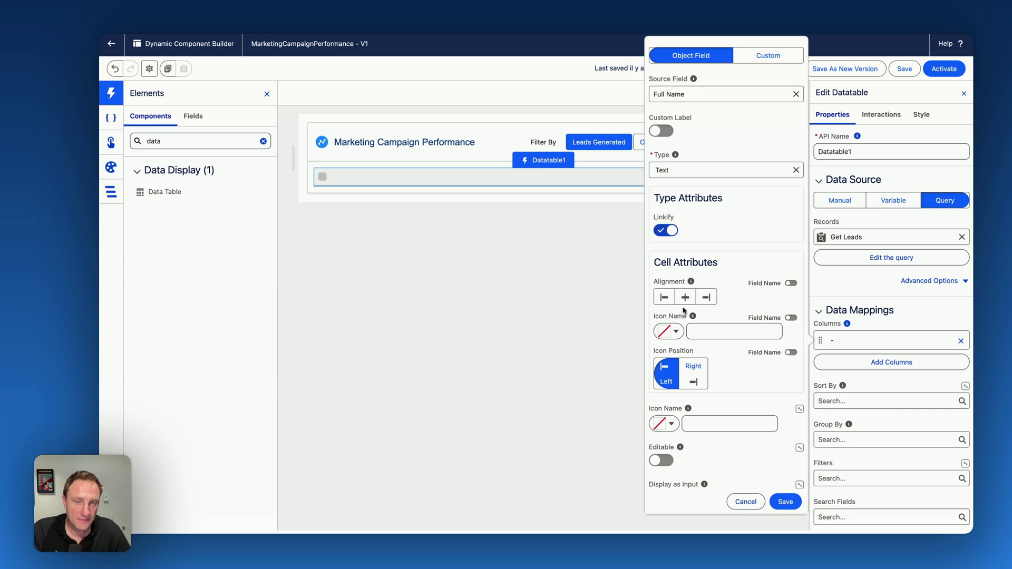
{"action": "scroll", "coordinate": [765, 439], "scroll_direction": "down", "scroll_amount": 5}
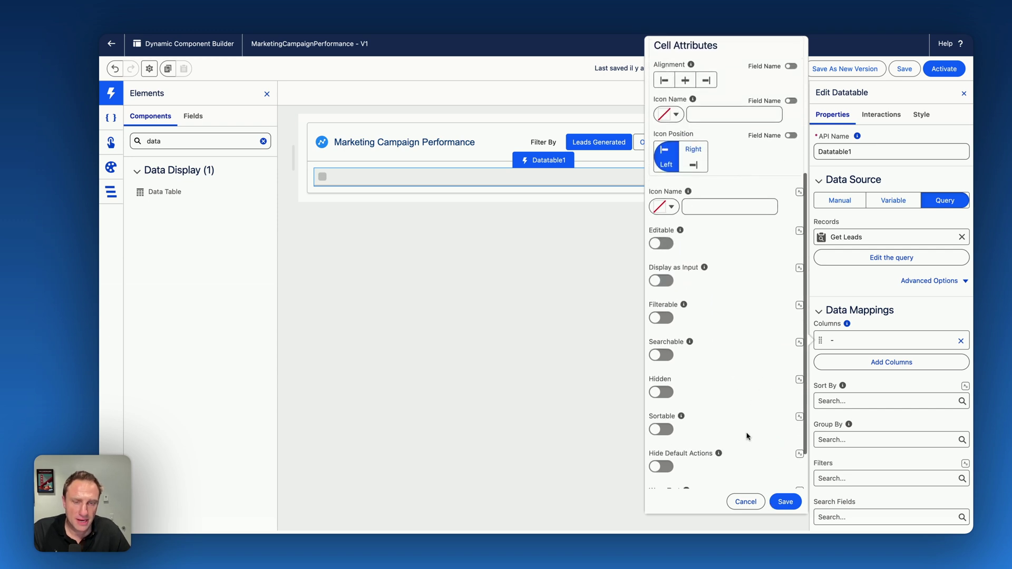
{"action": "left_click", "coordinate": [658, 238]}
{"action": "left_click", "coordinate": [662, 312]}
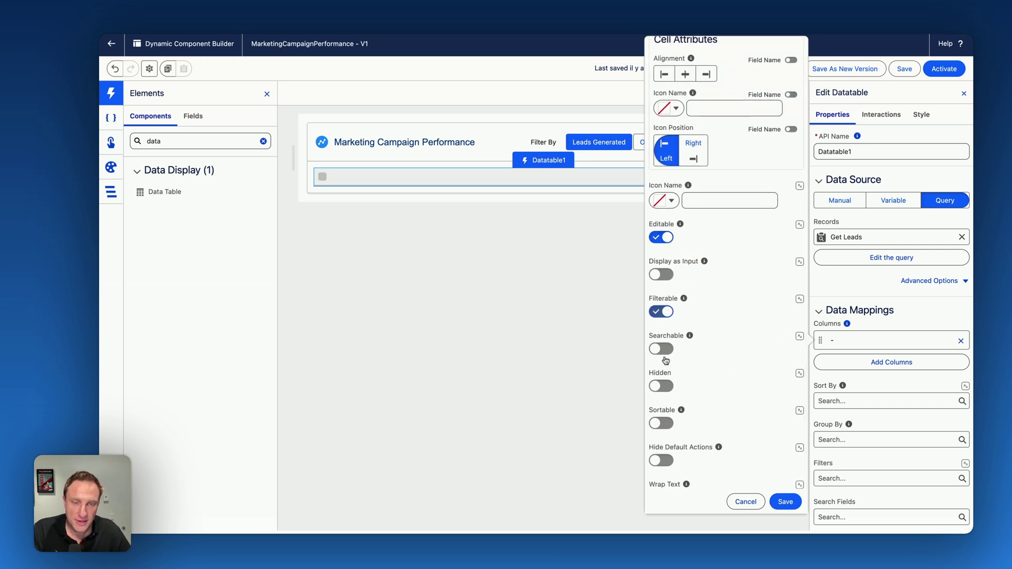
{"action": "left_click", "coordinate": [662, 349]}
{"action": "left_click", "coordinate": [785, 502]}
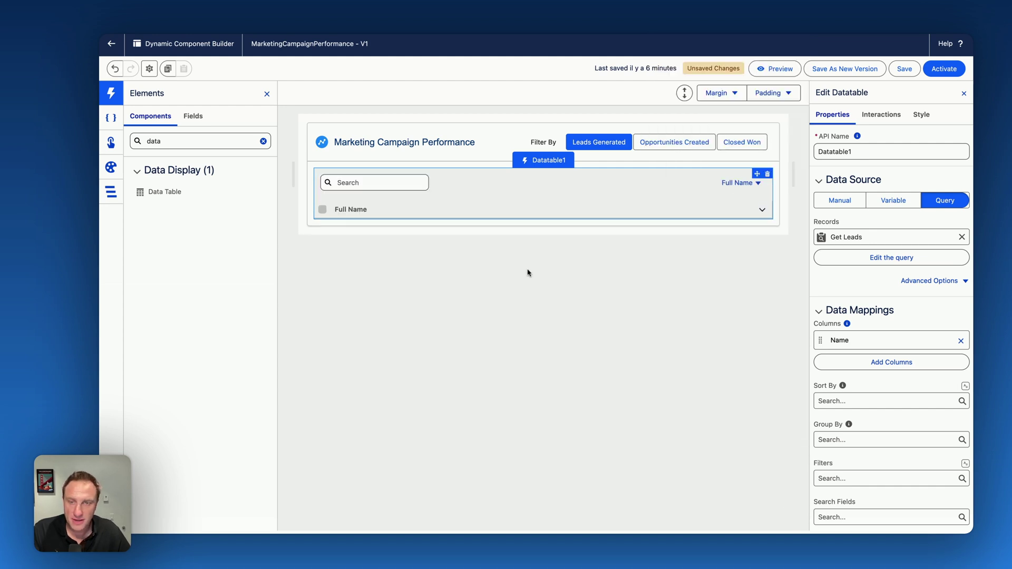
- Add a Status column to the leads table
{"action": "left_click", "coordinate": [851, 362]}
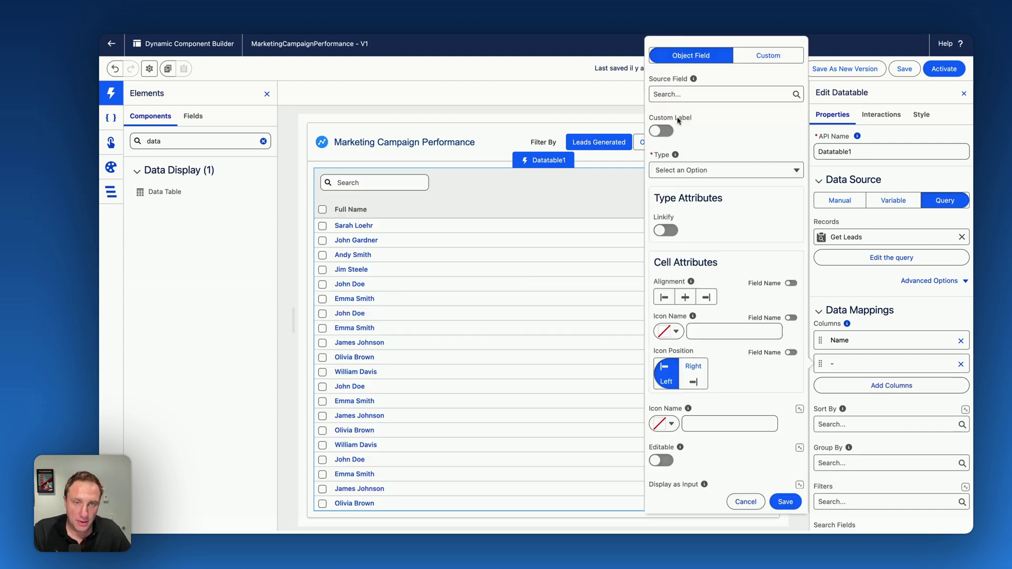
{"action": "left_click", "coordinate": [698, 93]}
{"action": "left_click", "coordinate": [704, 182]}
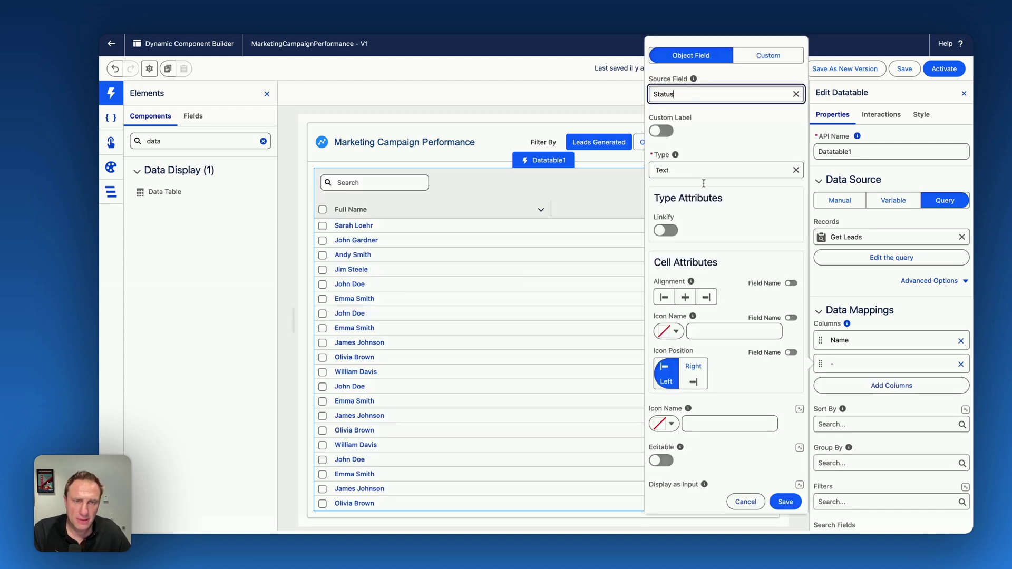
{"action": "left_click", "coordinate": [786, 501]}
- Add a column sourced from the Phone field with type Phone
{"action": "left_click", "coordinate": [867, 387]}
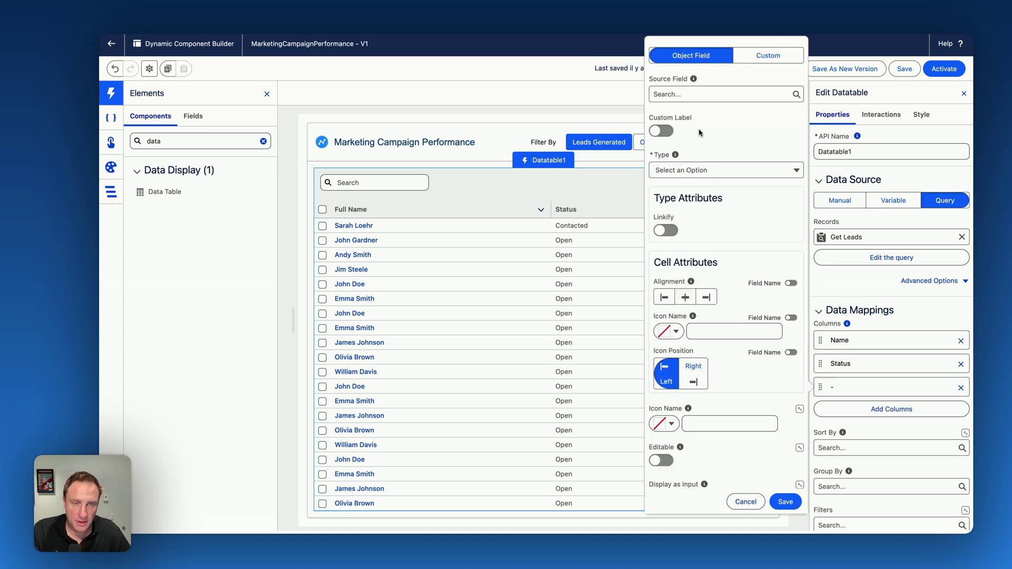
{"action": "left_click", "coordinate": [701, 94]}
{"action": "scroll", "coordinate": [719, 204], "scroll_direction": "down", "scroll_amount": 6}
{"action": "type", "text": "phon"}
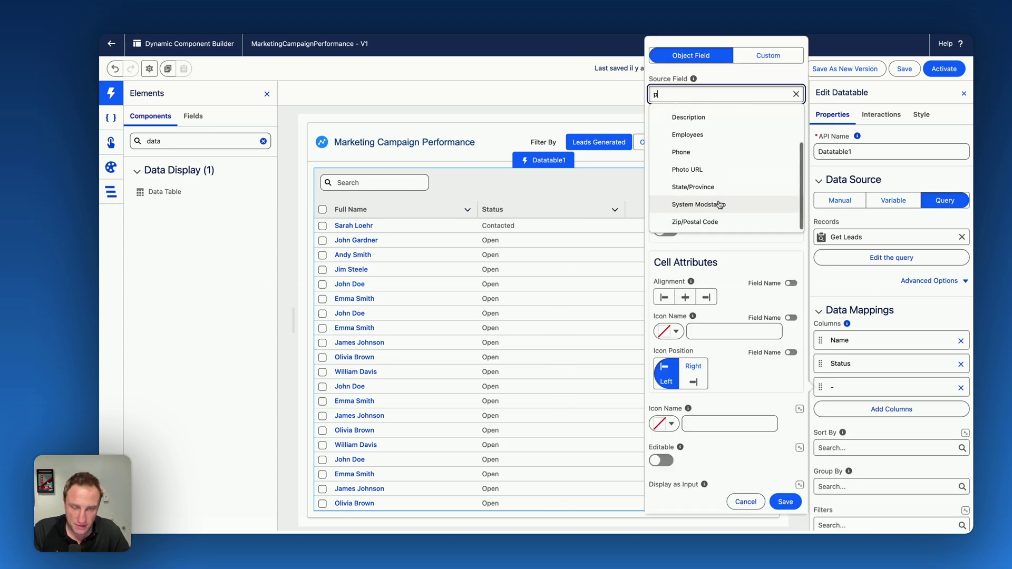
{"action": "left_click", "coordinate": [696, 117]}
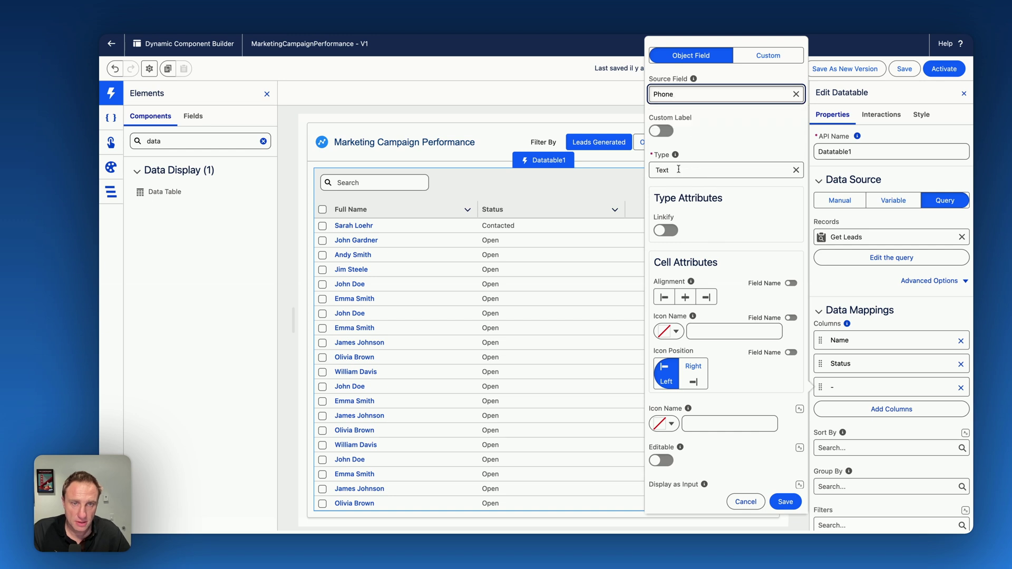
{"action": "left_click", "coordinate": [679, 169]}
{"action": "scroll", "coordinate": [696, 238], "scroll_direction": "down", "scroll_amount": 3}
{"action": "left_click", "coordinate": [680, 194]}
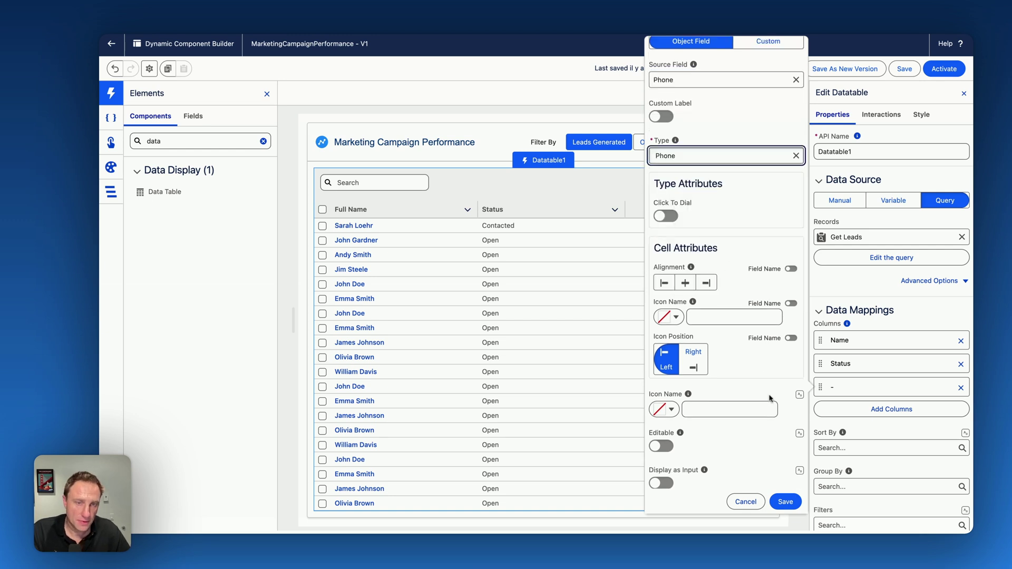
- Make the Phone column click-to-dial, editable, filterable and searchable, then save it
{"action": "left_click", "coordinate": [666, 216]}
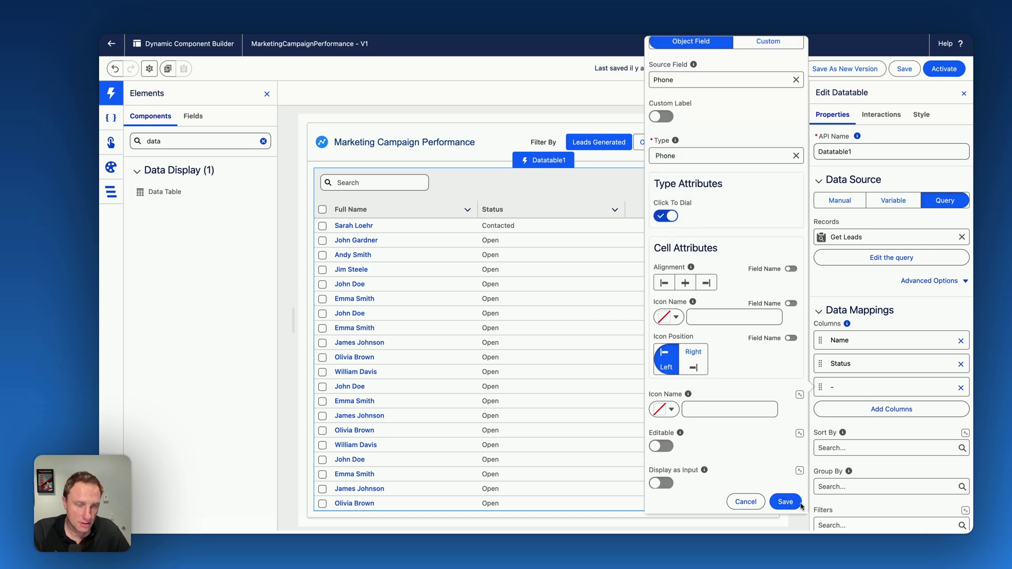
{"action": "scroll", "coordinate": [700, 443], "scroll_direction": "down", "scroll_amount": 3}
{"action": "left_click", "coordinate": [661, 364]}
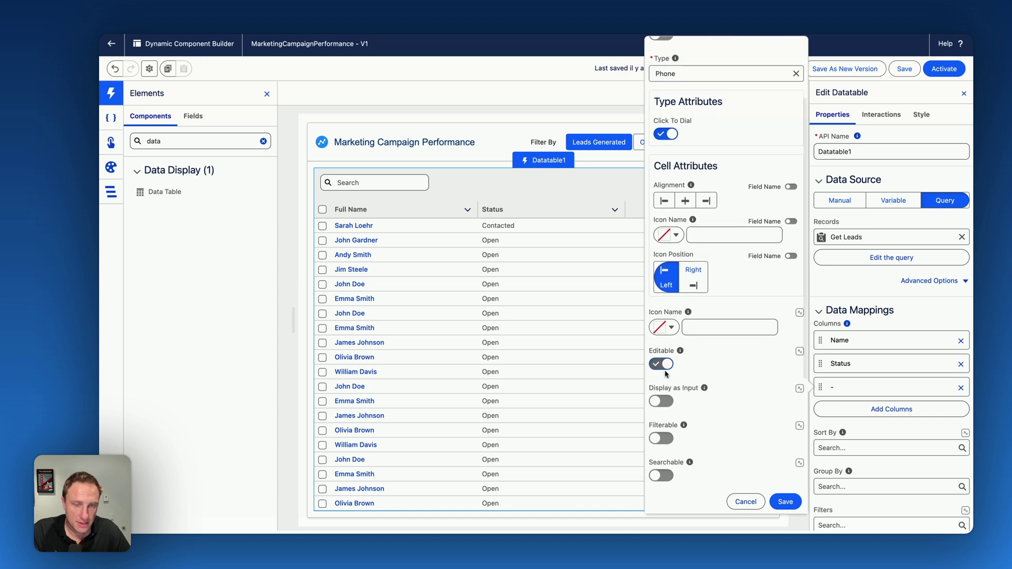
{"action": "left_click", "coordinate": [662, 439]}
{"action": "left_click", "coordinate": [662, 476]}
{"action": "left_click", "coordinate": [786, 501]}
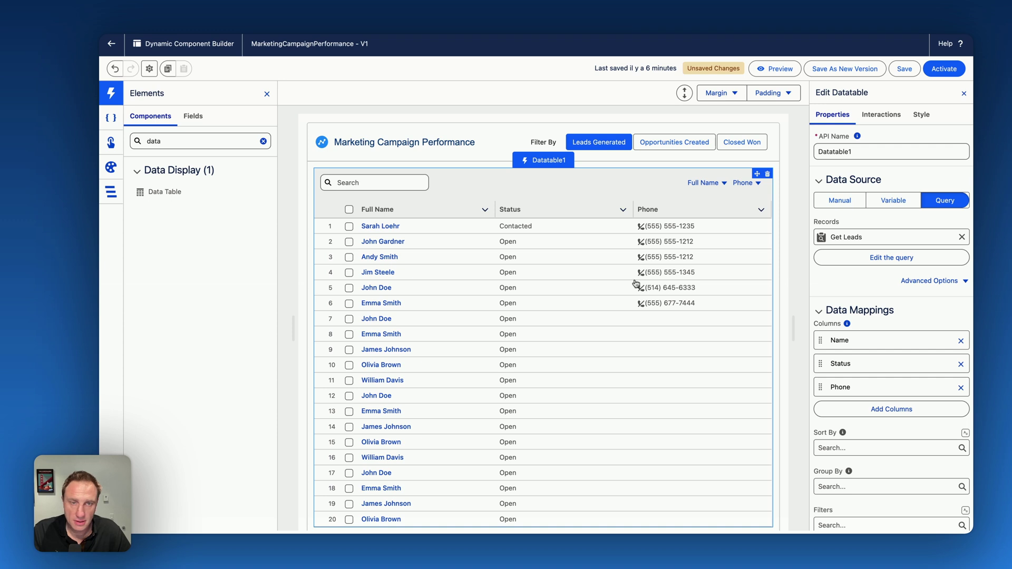
- Turn on Expand content to fit for Card1, then preview the full-width leads table
{"action": "left_click", "coordinate": [440, 158]}
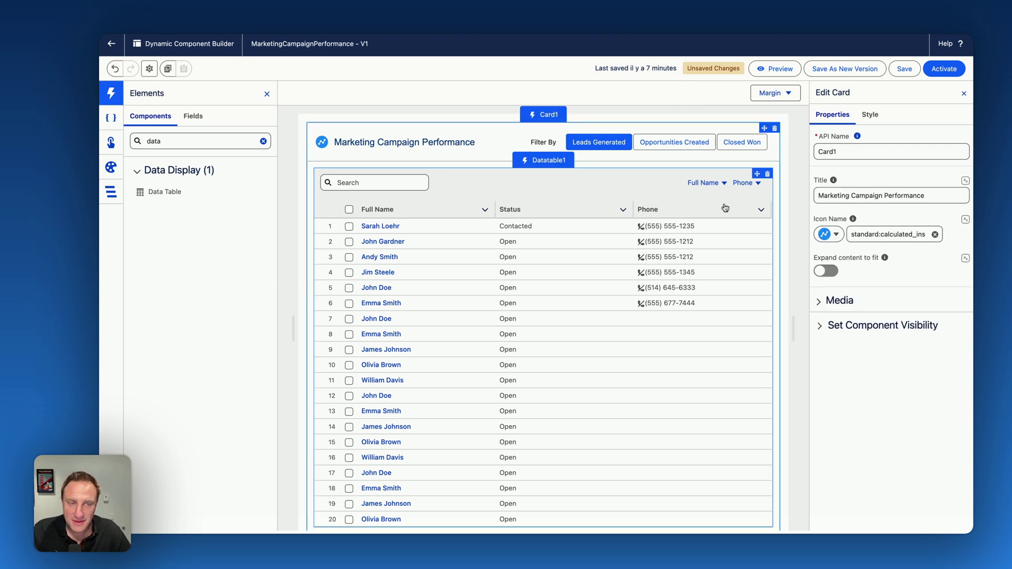
{"action": "left_click", "coordinate": [827, 272]}
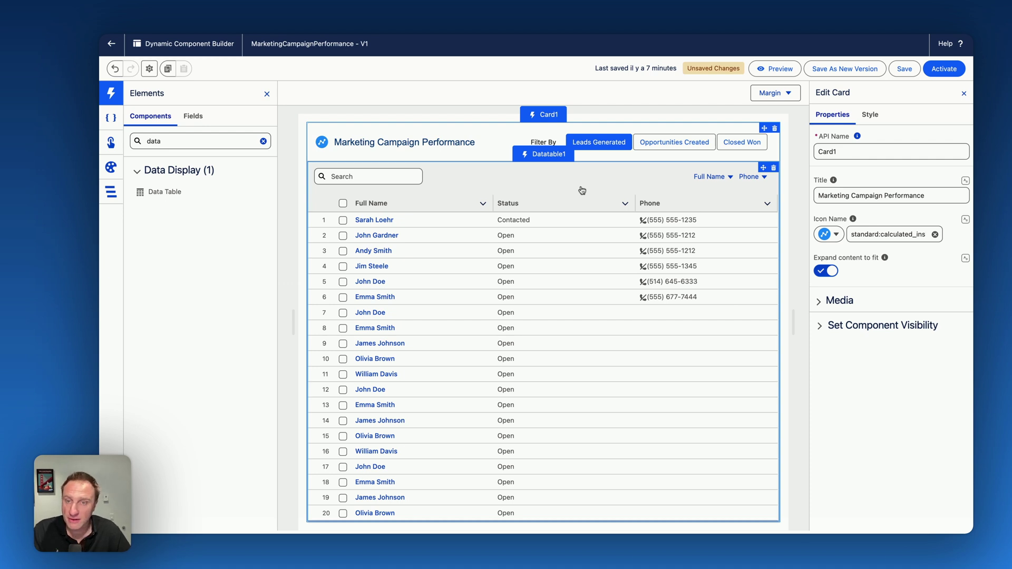
{"action": "left_click", "coordinate": [773, 72]}
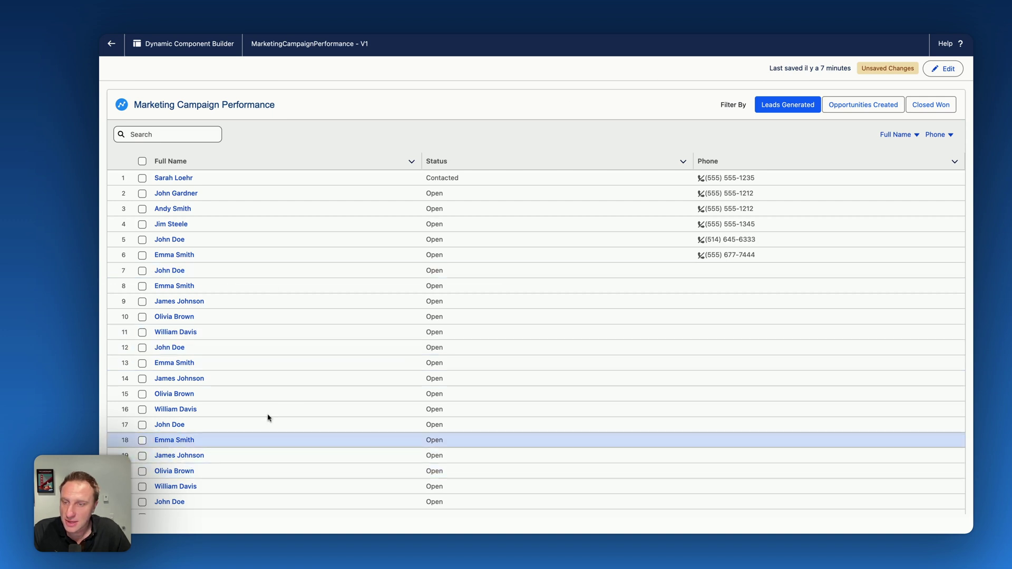
{"action": "scroll", "coordinate": [247, 295], "scroll_direction": "down", "scroll_amount": 3}
{"action": "scroll", "coordinate": [247, 296], "scroll_direction": "up", "scroll_amount": 3}
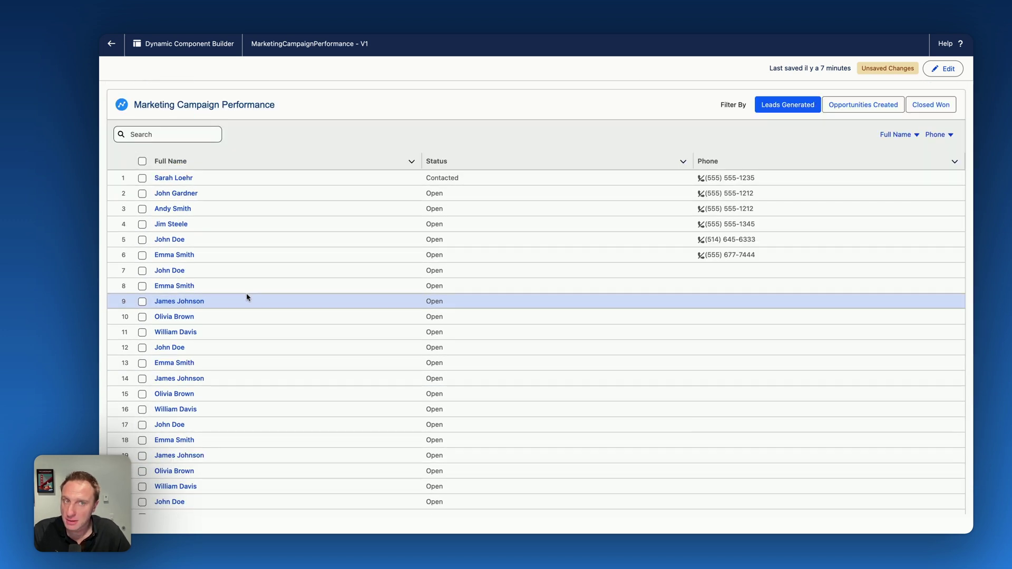
{"action": "left_click", "coordinate": [946, 68]}
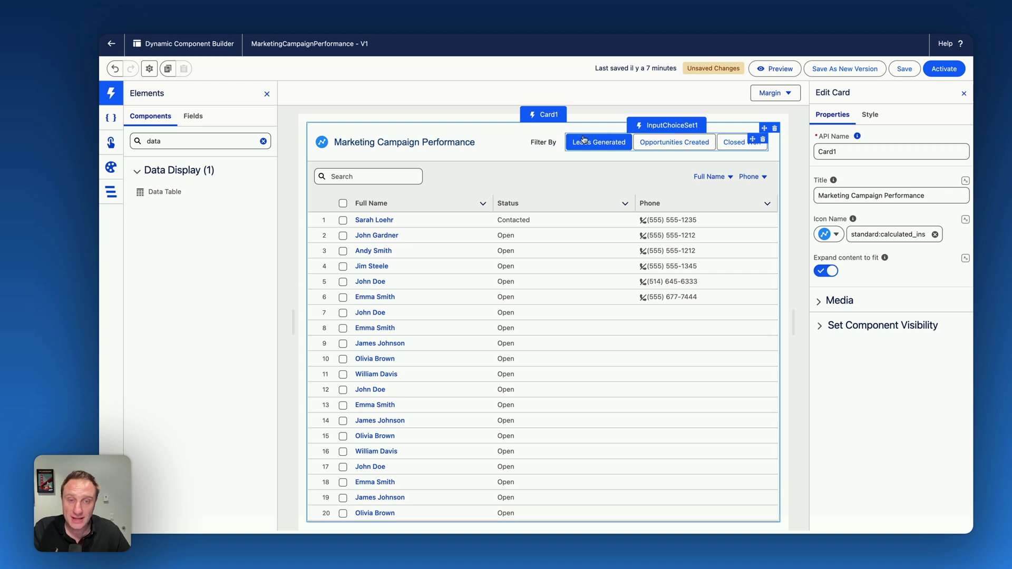
- Show Datatable1 only when all conditions are met: InputChoiceSet1 Value equals leads
{"action": "left_click", "coordinate": [535, 187]}
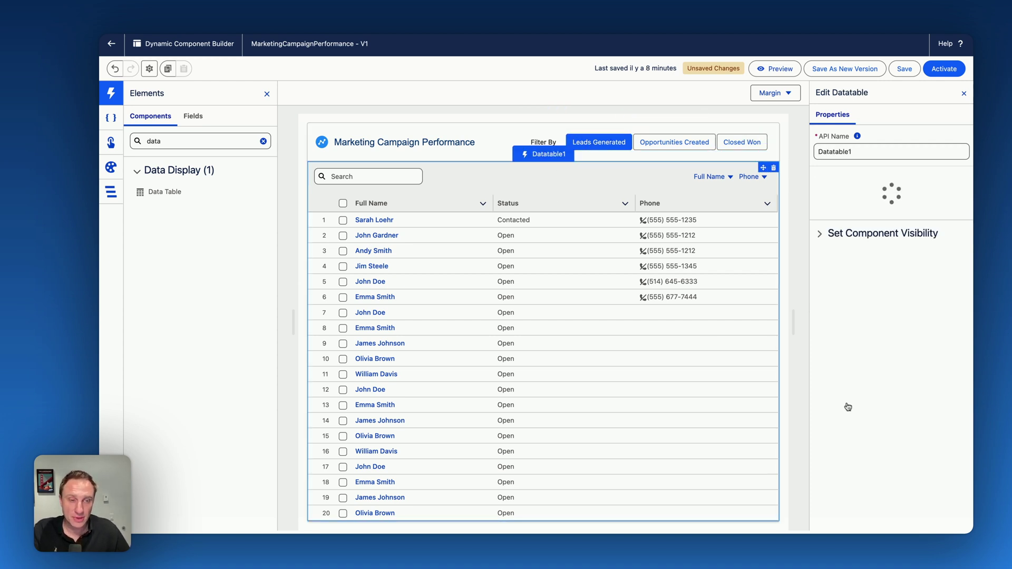
{"action": "scroll", "coordinate": [860, 395], "scroll_direction": "down", "scroll_amount": 10}
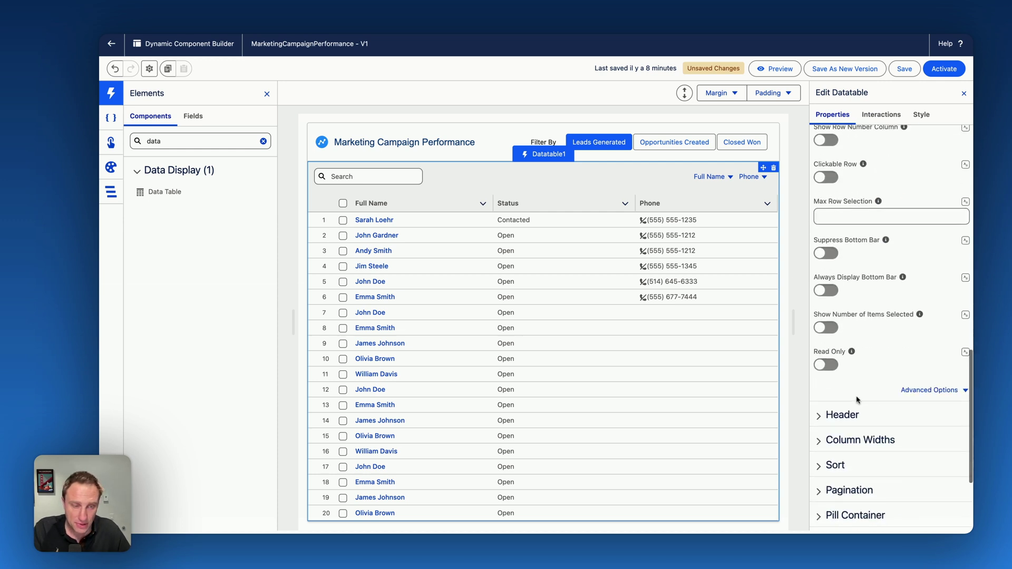
{"action": "left_click", "coordinate": [859, 505]}
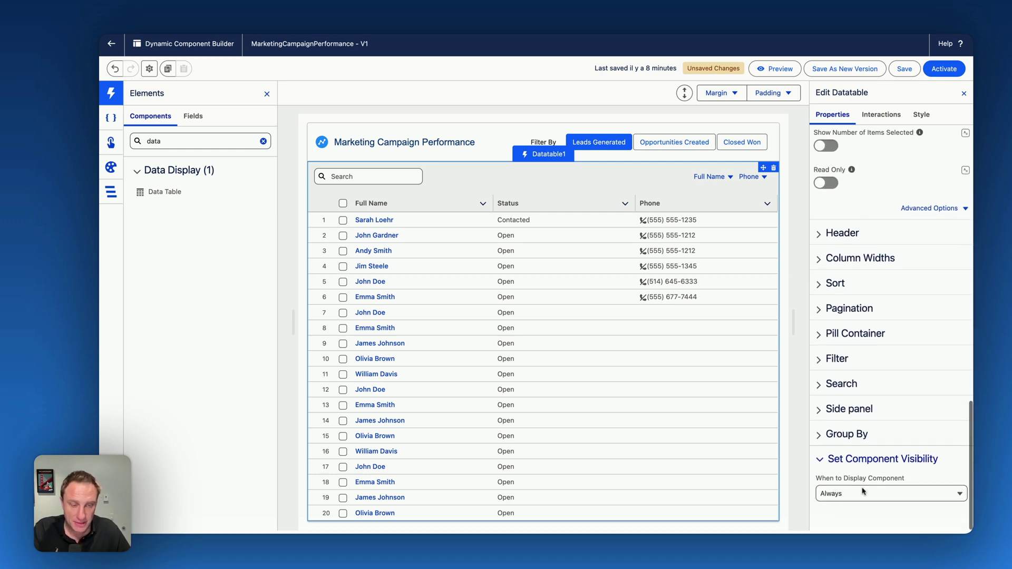
{"action": "left_click", "coordinate": [860, 493]}
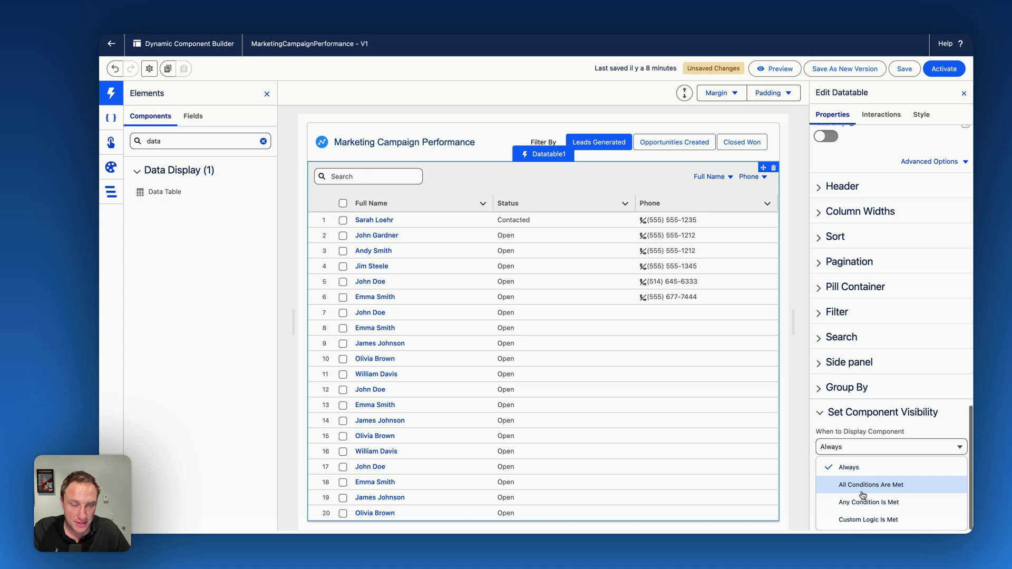
{"action": "left_click", "coordinate": [861, 494]}
{"action": "left_click", "coordinate": [815, 493]}
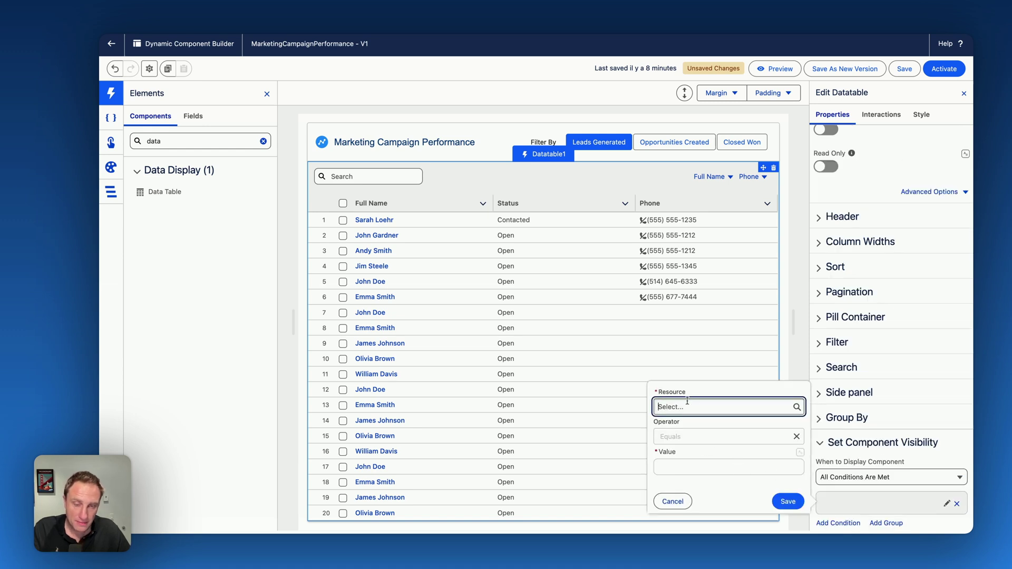
{"action": "left_click", "coordinate": [687, 406]}
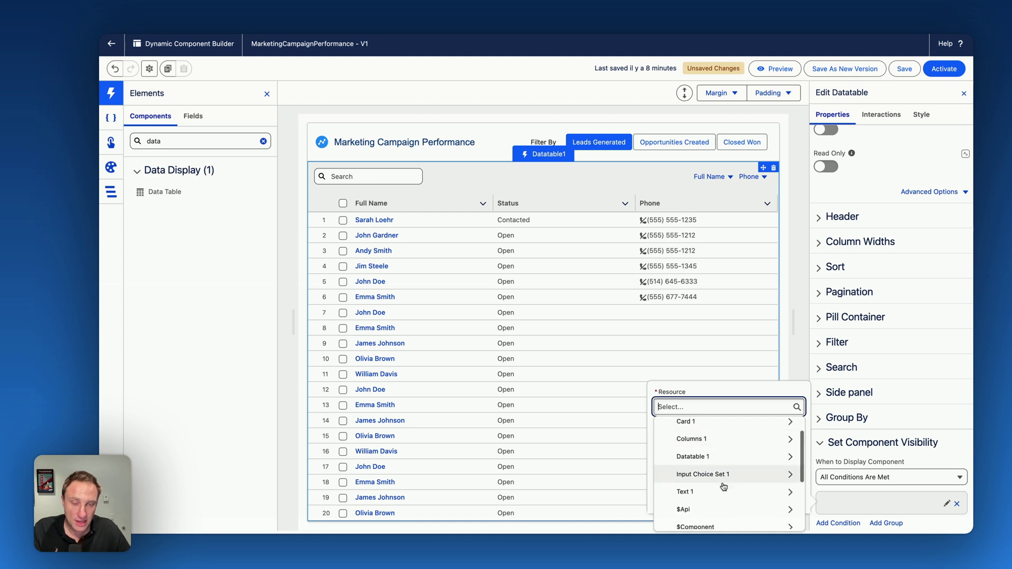
{"action": "left_click", "coordinate": [720, 477]}
{"action": "scroll", "coordinate": [717, 475], "scroll_direction": "down", "scroll_amount": 10}
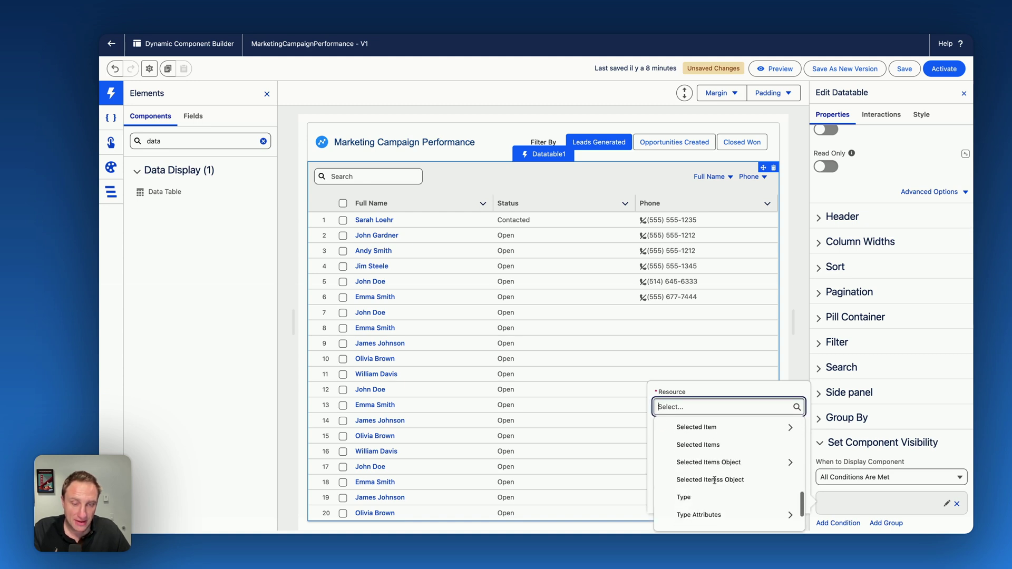
{"action": "left_click", "coordinate": [714, 486]}
{"action": "left_click", "coordinate": [699, 469]}
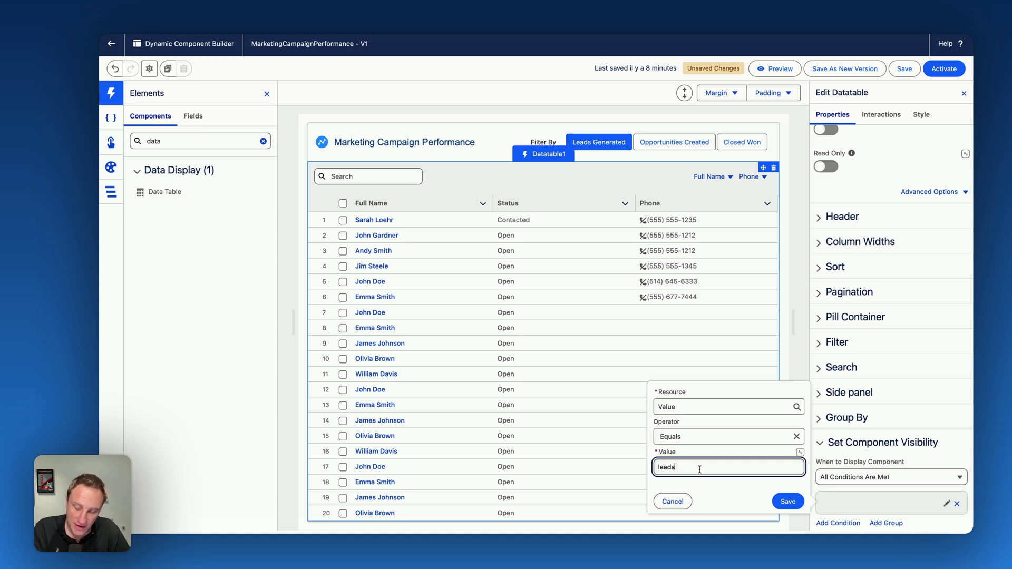
{"action": "left_click", "coordinate": [787, 505]}
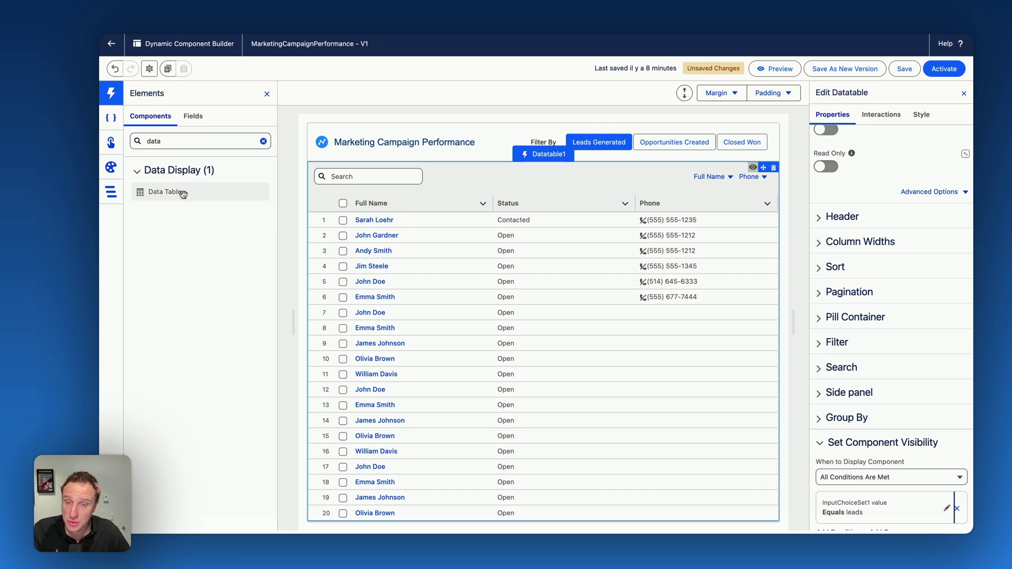
- Add a second data table fed by a new query 'Getopp' on Opportunity records
{"action": "left_click_drag", "start_coordinate": [183, 194], "coordinate": [548, 490]}
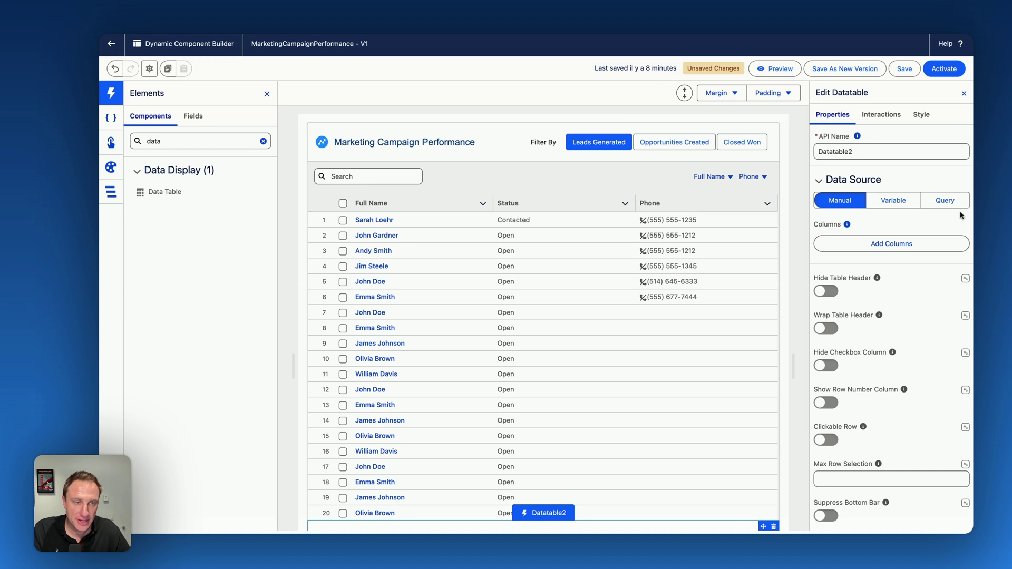
{"action": "left_click", "coordinate": [943, 202]}
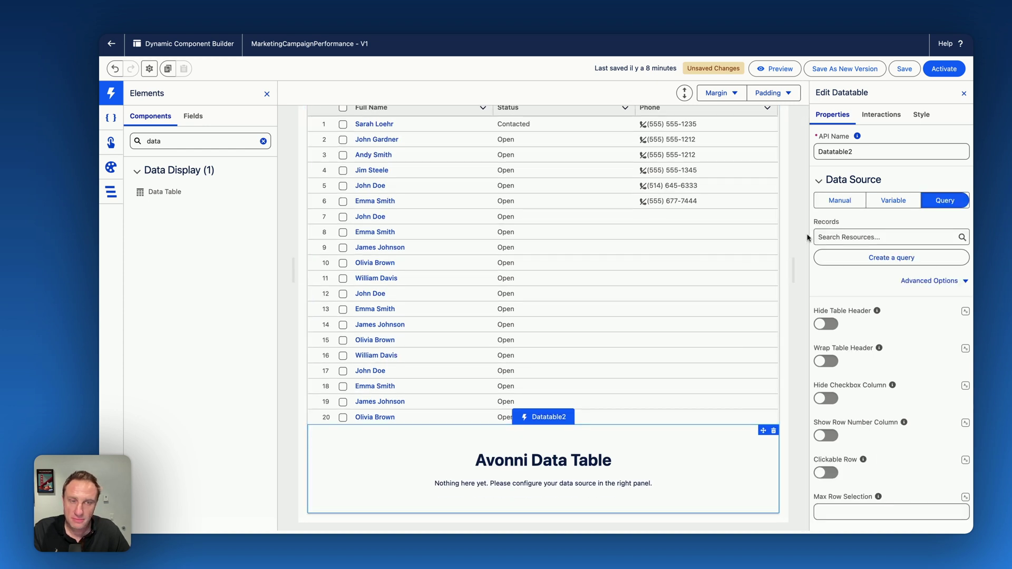
{"action": "left_click", "coordinate": [866, 258]}
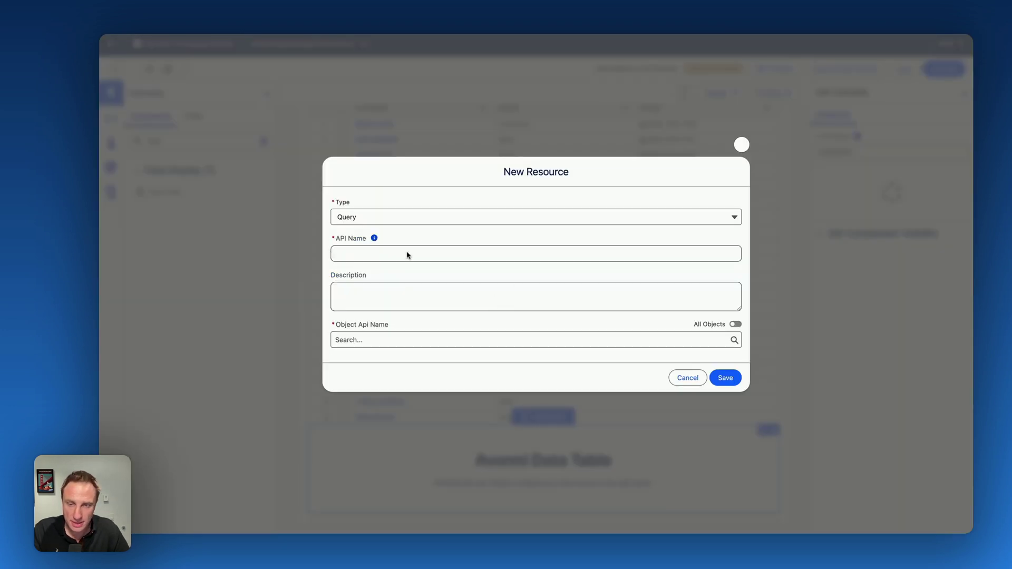
{"action": "left_click", "coordinate": [390, 252]}
{"action": "type", "text": "Getopp"}
{"action": "left_click", "coordinate": [388, 272]}
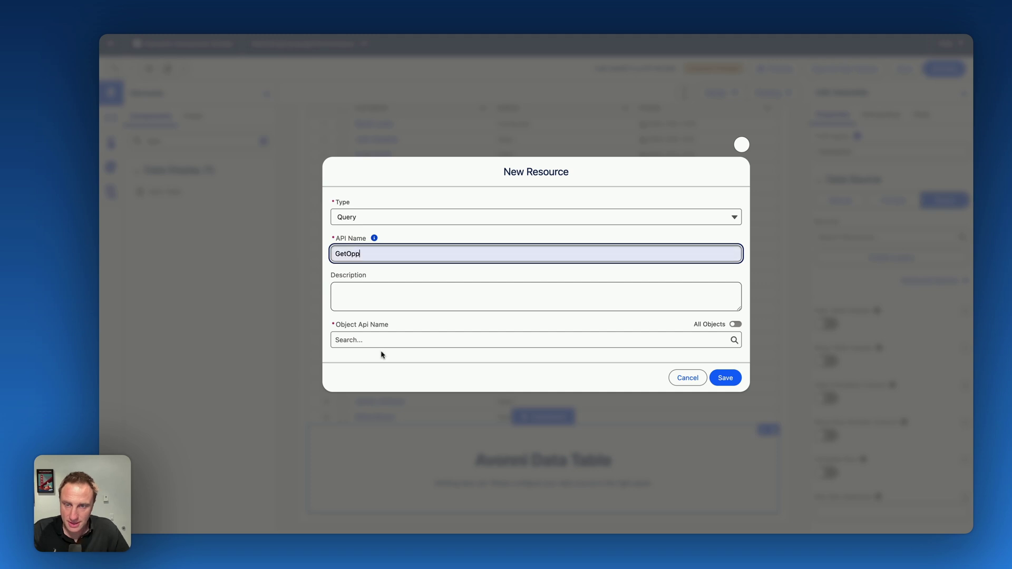
{"action": "left_click", "coordinate": [384, 340]}
{"action": "type", "text": "opp"}
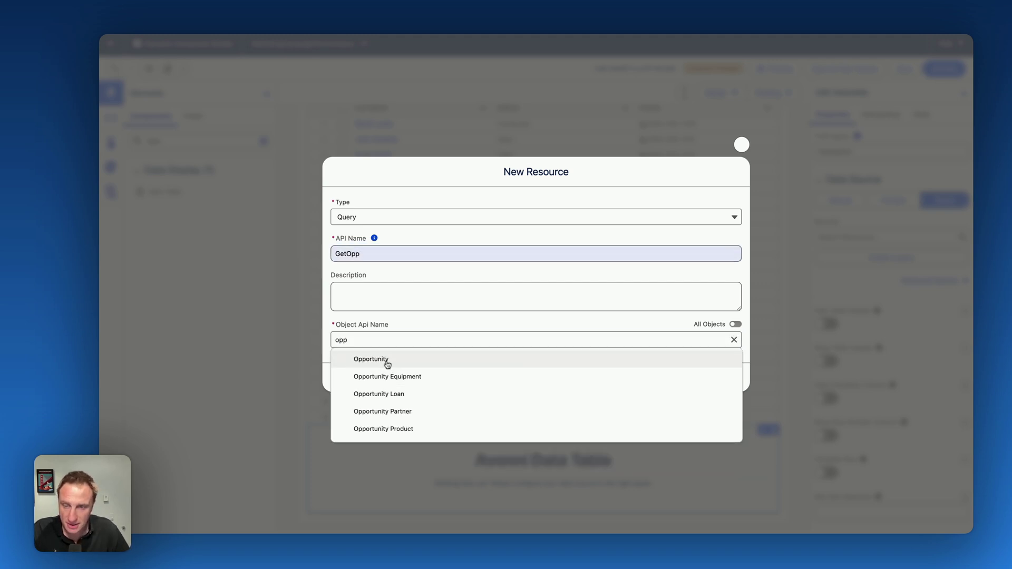
{"action": "left_click", "coordinate": [387, 360]}
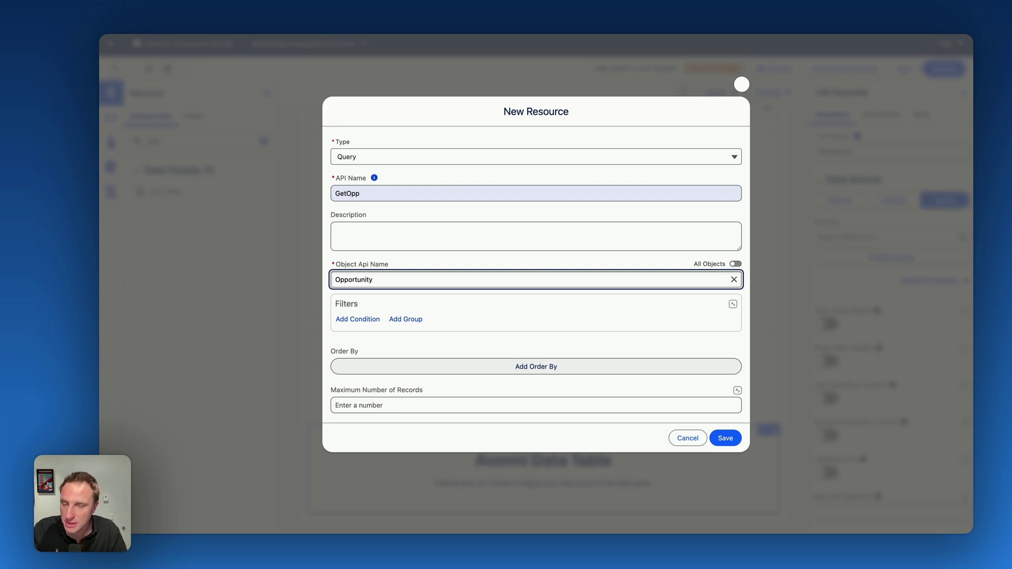
- Filter the query to Created Date equals Last 2 Years and save it
{"action": "left_click", "coordinate": [350, 320]}
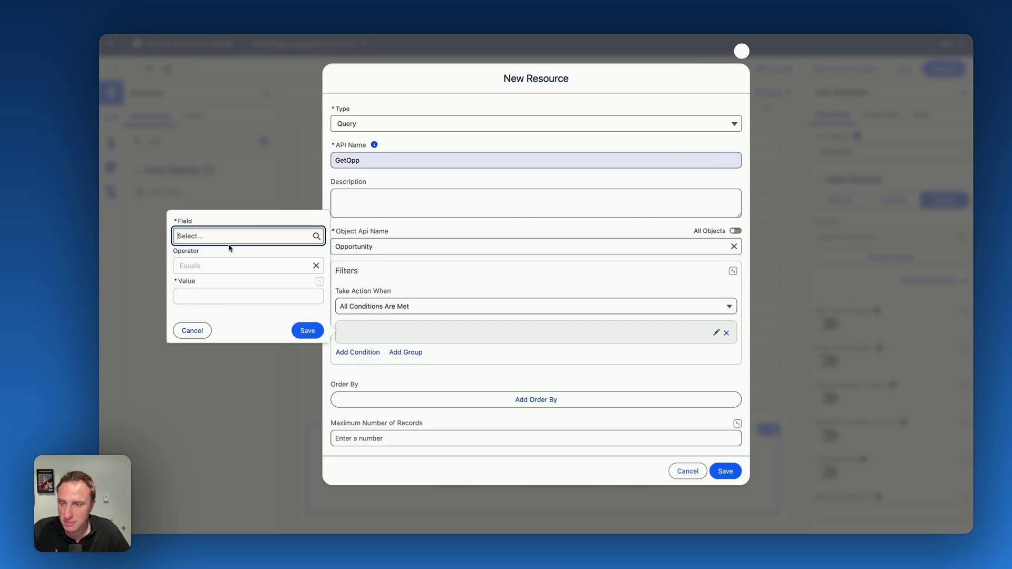
{"action": "scroll", "coordinate": [229, 321], "scroll_direction": "down", "scroll_amount": 5}
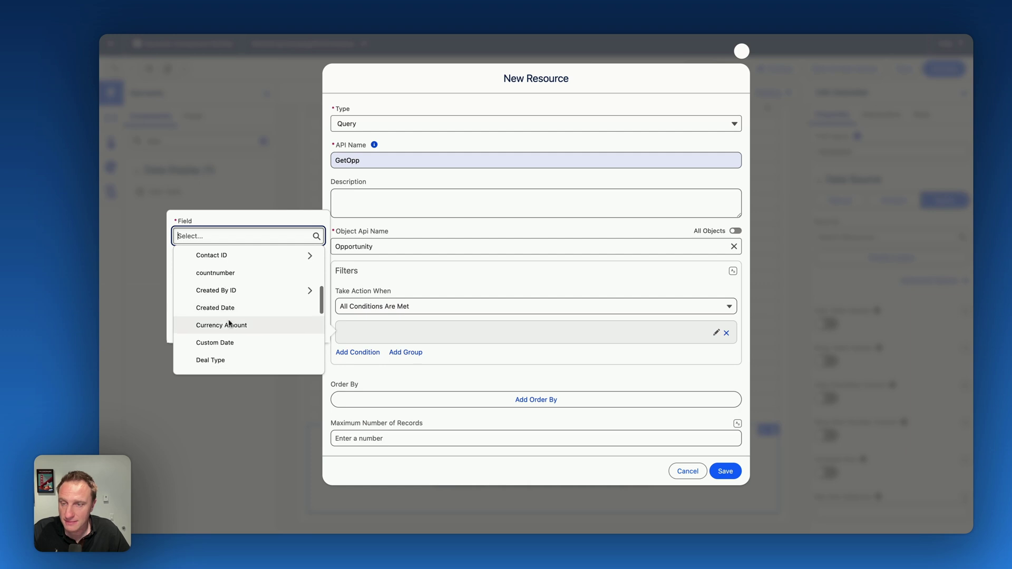
{"action": "left_click", "coordinate": [229, 305]}
{"action": "left_click", "coordinate": [319, 281]}
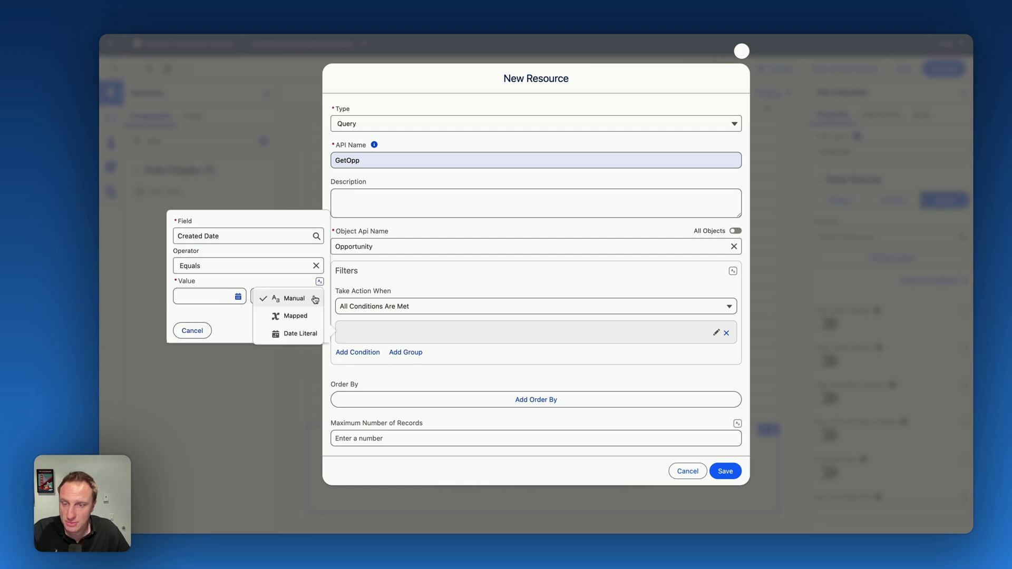
{"action": "left_click", "coordinate": [289, 334]}
{"action": "left_click", "coordinate": [240, 299]}
{"action": "scroll", "coordinate": [250, 364], "scroll_direction": "down", "scroll_amount": 5}
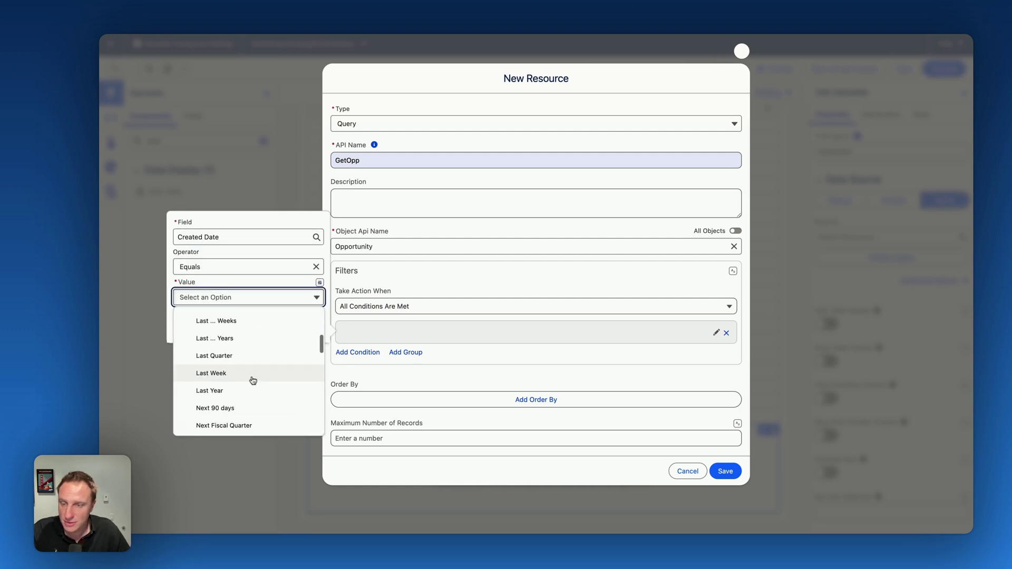
{"action": "left_click", "coordinate": [234, 343]}
{"action": "left_click", "coordinate": [217, 298]}
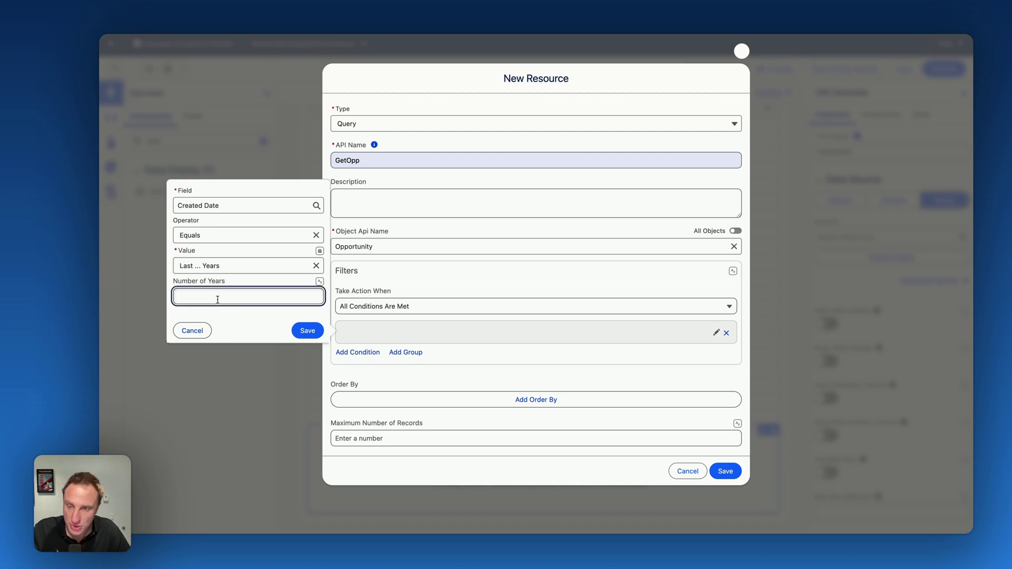
{"action": "left_click", "coordinate": [305, 331]}
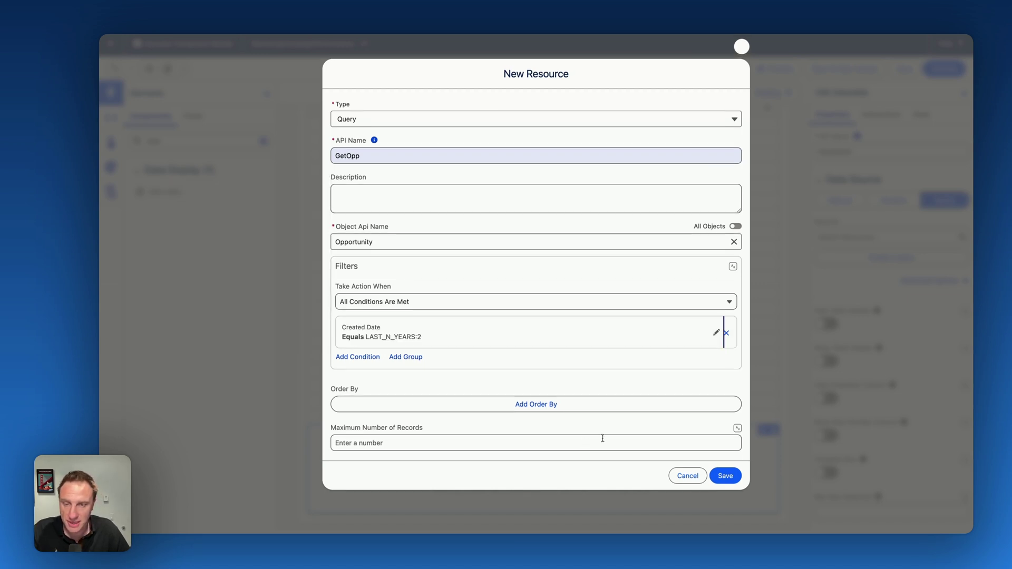
{"action": "left_click", "coordinate": [725, 476]}
- Add a Name column to the opportunity table
{"action": "scroll", "coordinate": [880, 323], "scroll_direction": "down", "scroll_amount": 5}
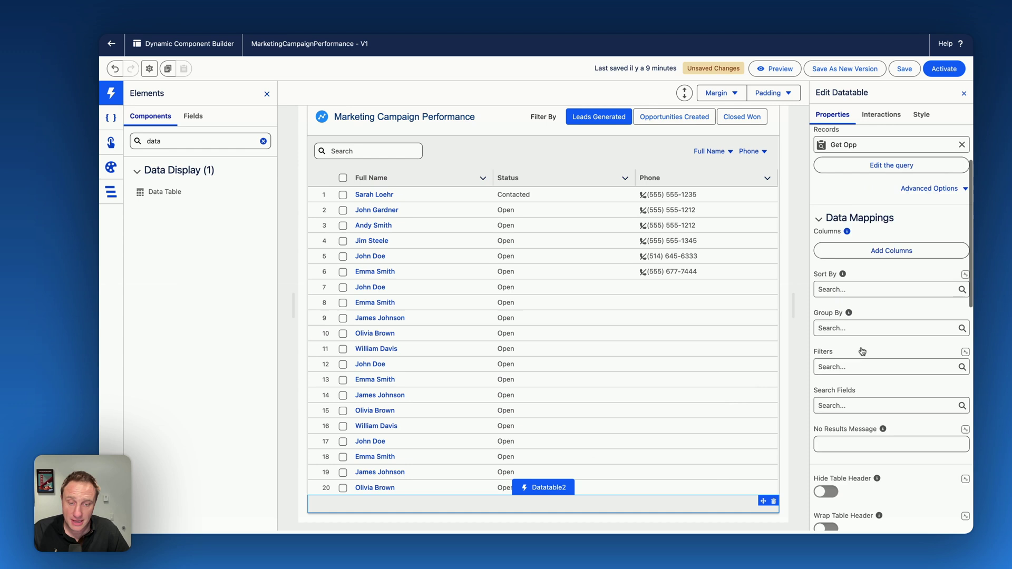
{"action": "scroll", "coordinate": [870, 227], "scroll_direction": "up", "scroll_amount": 3}
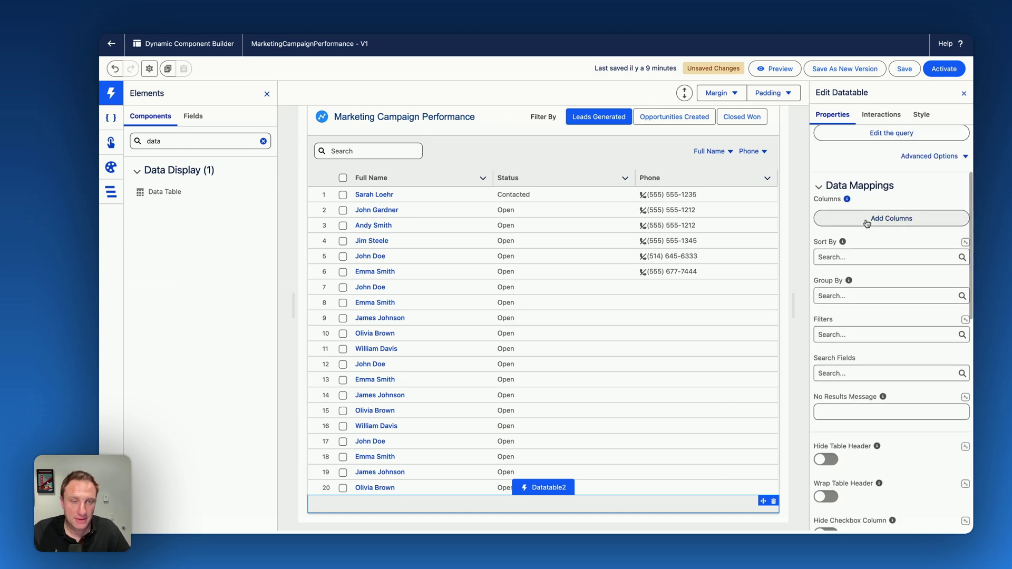
{"action": "left_click", "coordinate": [867, 223]}
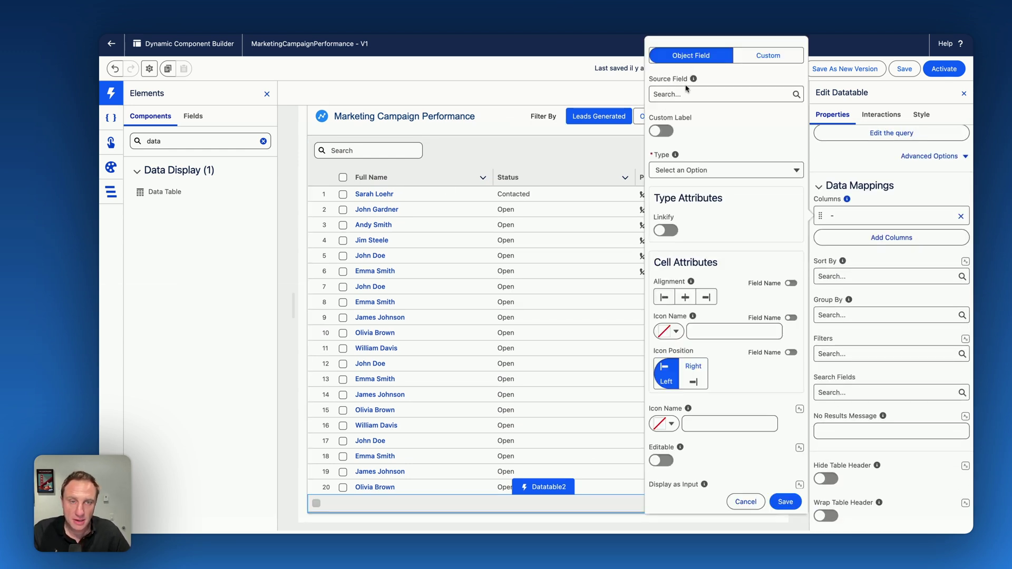
{"action": "left_click", "coordinate": [684, 94]}
{"action": "type", "text": "ba"}
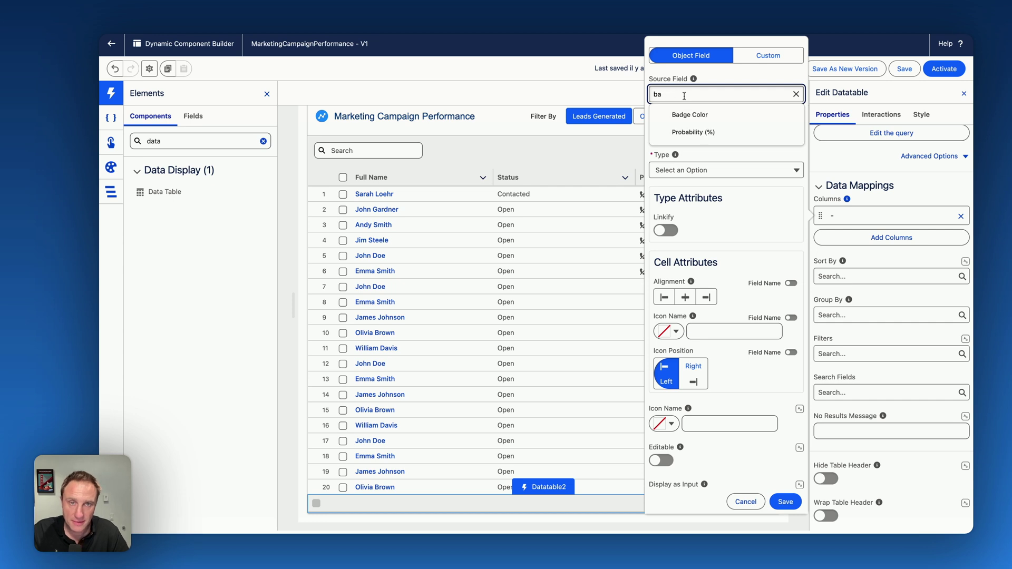
{"action": "key", "text": "BackSpace"}
{"action": "key", "text": "BackSpace"}
{"action": "type", "text": "name"}
{"action": "left_click", "coordinate": [686, 112]}
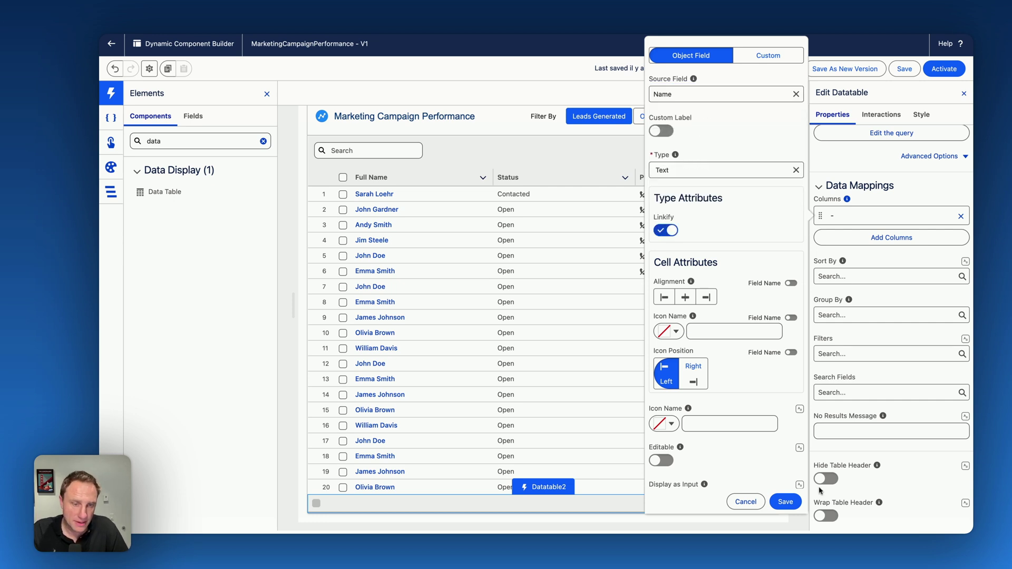
{"action": "left_click", "coordinate": [785, 501]}
- Add an Amount column of type Currency that is editable, filterable and searchable
{"action": "left_click", "coordinate": [871, 235]}
{"action": "left_click", "coordinate": [693, 93]}
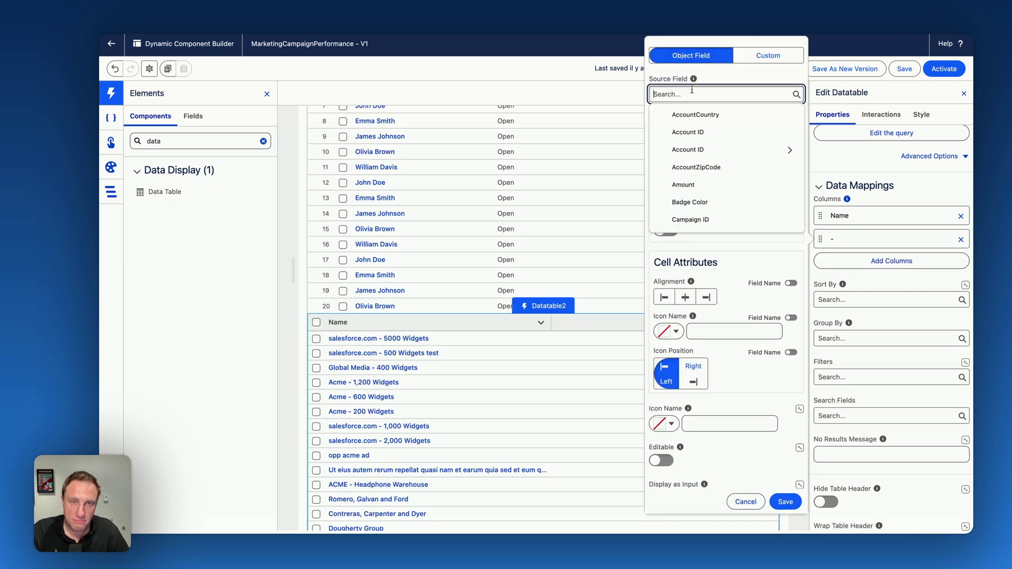
{"action": "type", "text": "amo"}
{"action": "left_click", "coordinate": [685, 114]}
{"action": "left_click", "coordinate": [723, 319]}
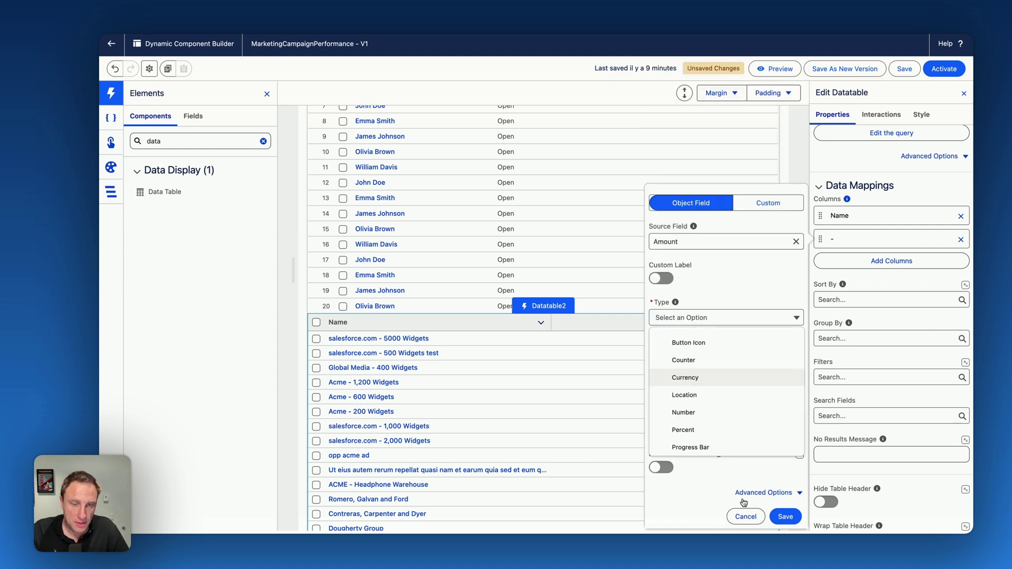
{"action": "left_click", "coordinate": [680, 377]}
{"action": "scroll", "coordinate": [661, 396], "scroll_direction": "down", "scroll_amount": 5}
{"action": "left_click", "coordinate": [662, 210]}
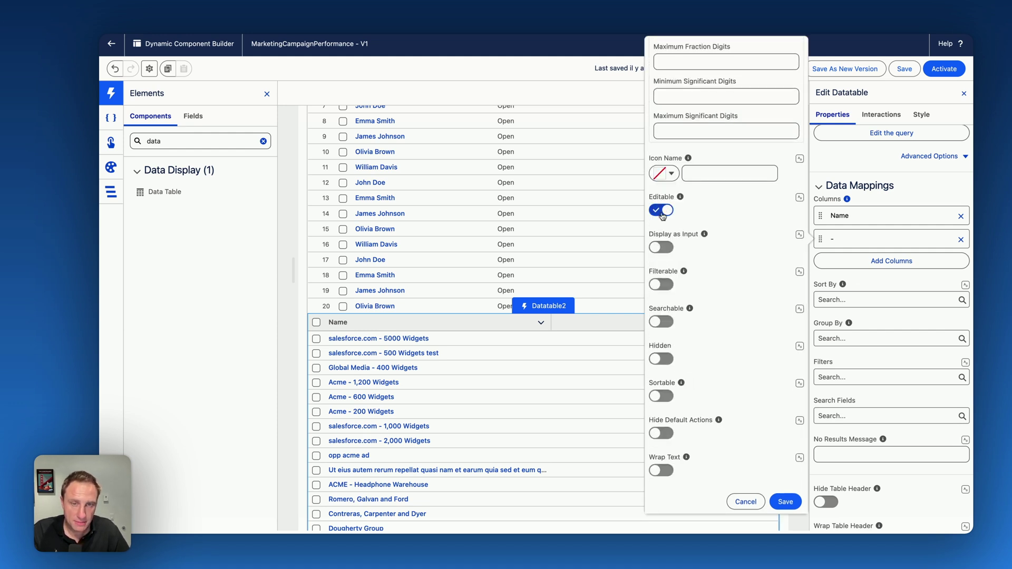
{"action": "left_click", "coordinate": [661, 285]}
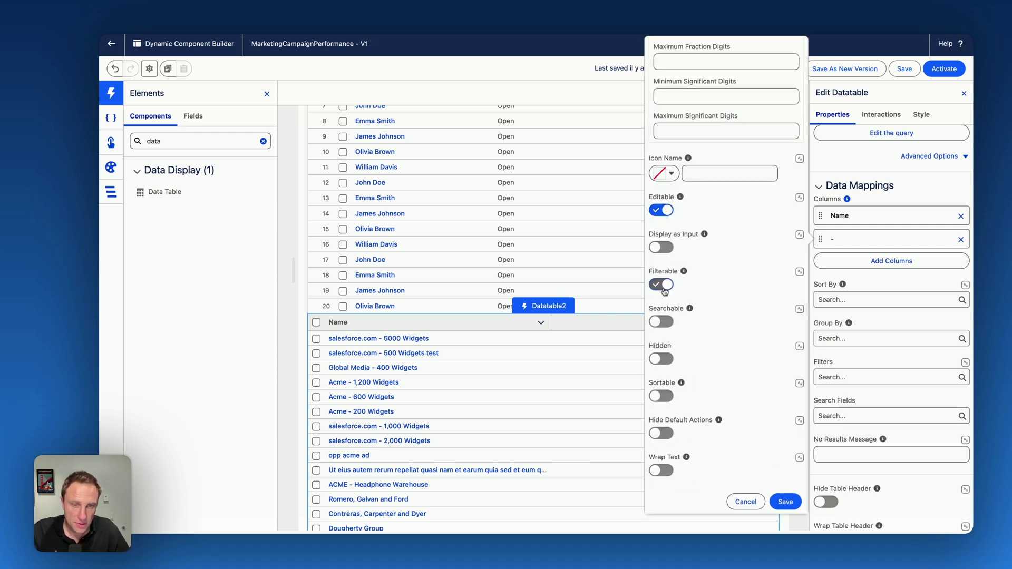
{"action": "left_click", "coordinate": [661, 321]}
{"action": "left_click", "coordinate": [784, 501]}
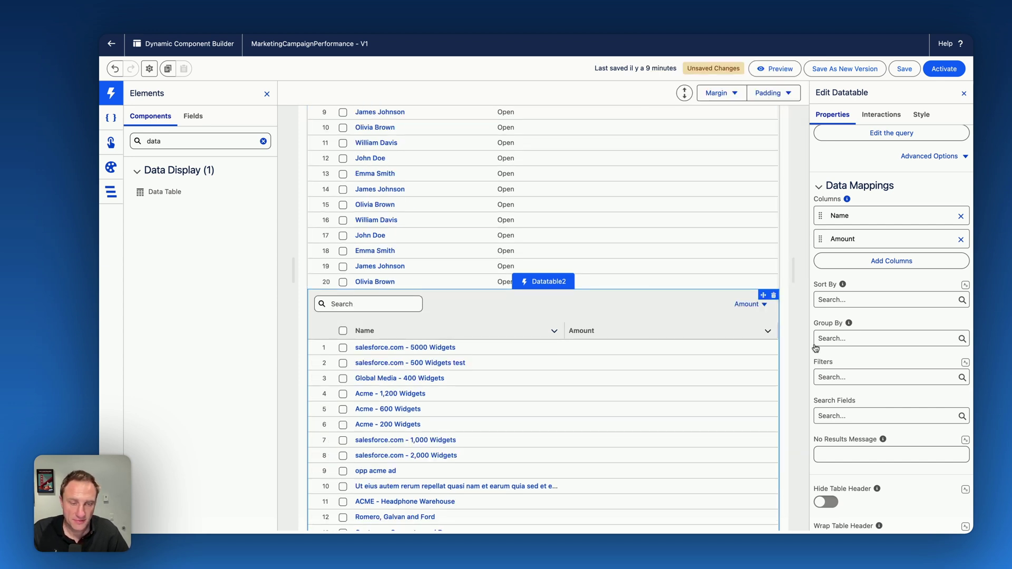
- Add a Probability (%) column shown as a Progress Bar with its value displayed
{"action": "left_click", "coordinate": [825, 261]}
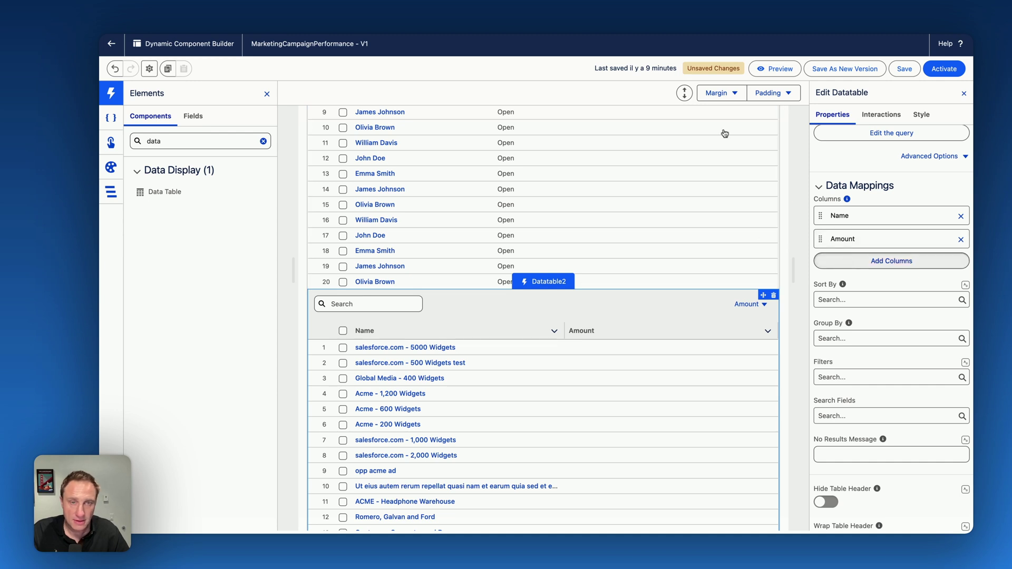
{"action": "scroll", "coordinate": [702, 167], "scroll_direction": "down", "scroll_amount": 15}
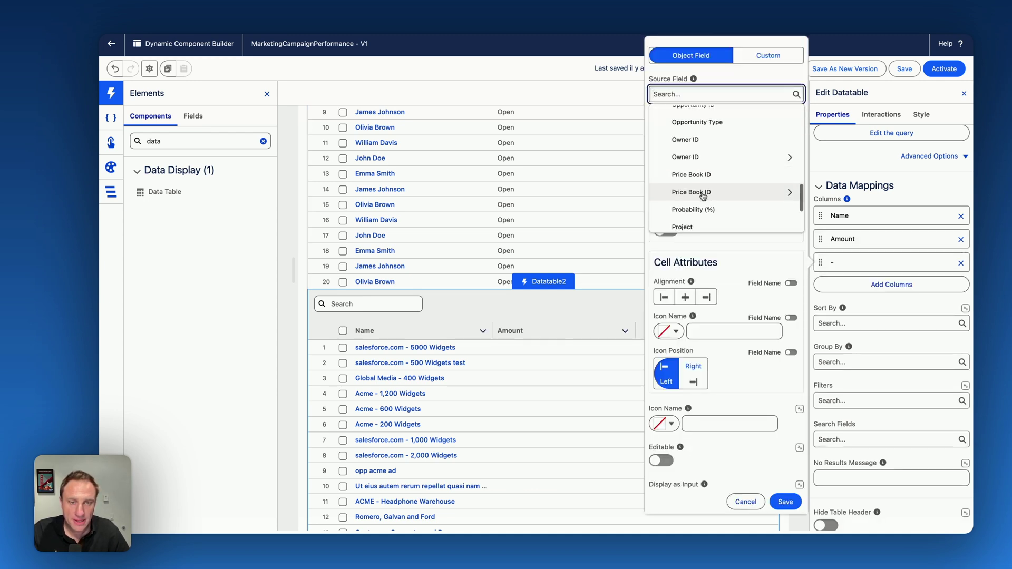
{"action": "left_click", "coordinate": [695, 180]}
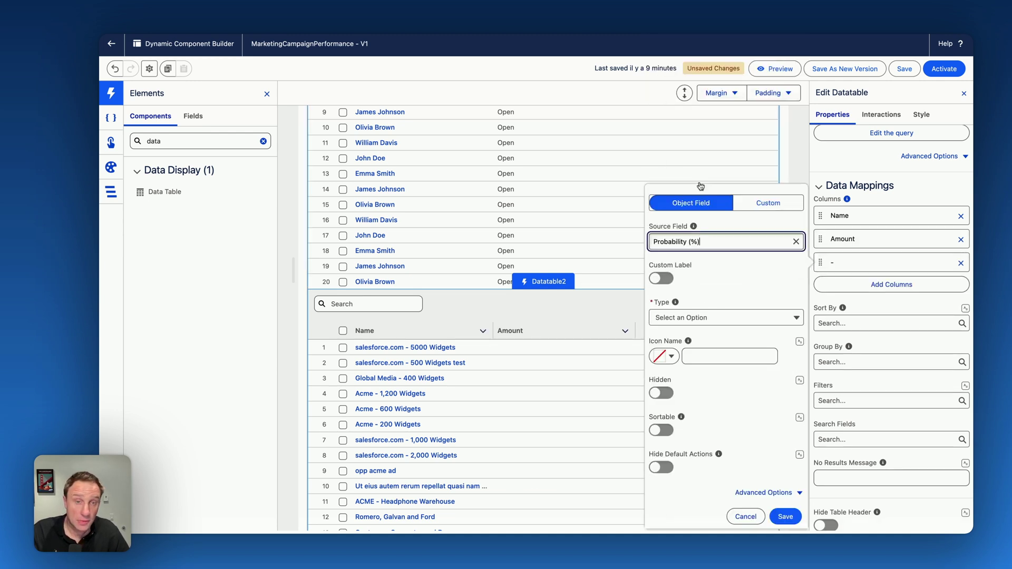
{"action": "left_click", "coordinate": [673, 316]}
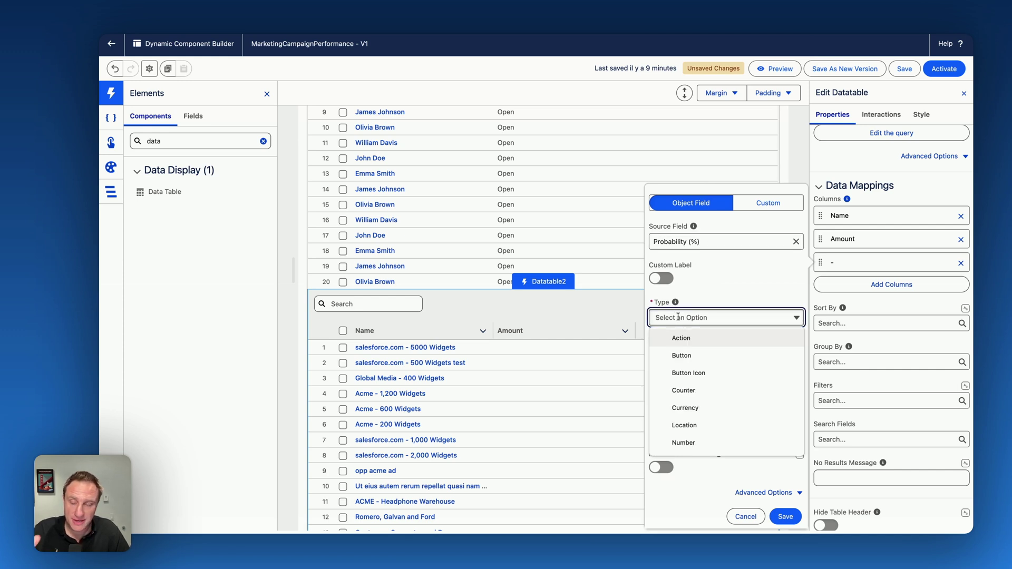
{"action": "scroll", "coordinate": [699, 376], "scroll_direction": "down", "scroll_amount": 5}
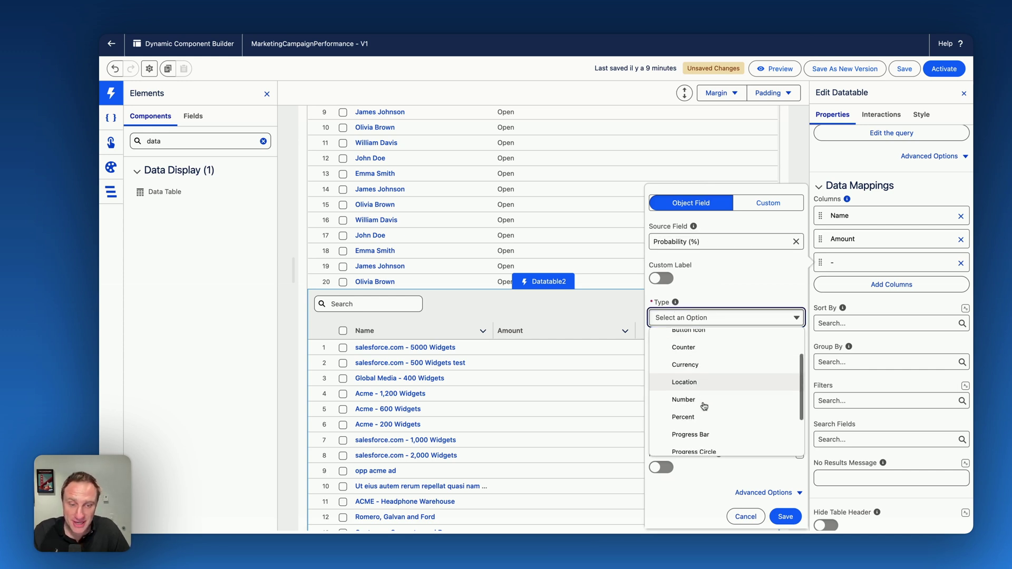
{"action": "left_click", "coordinate": [696, 377]}
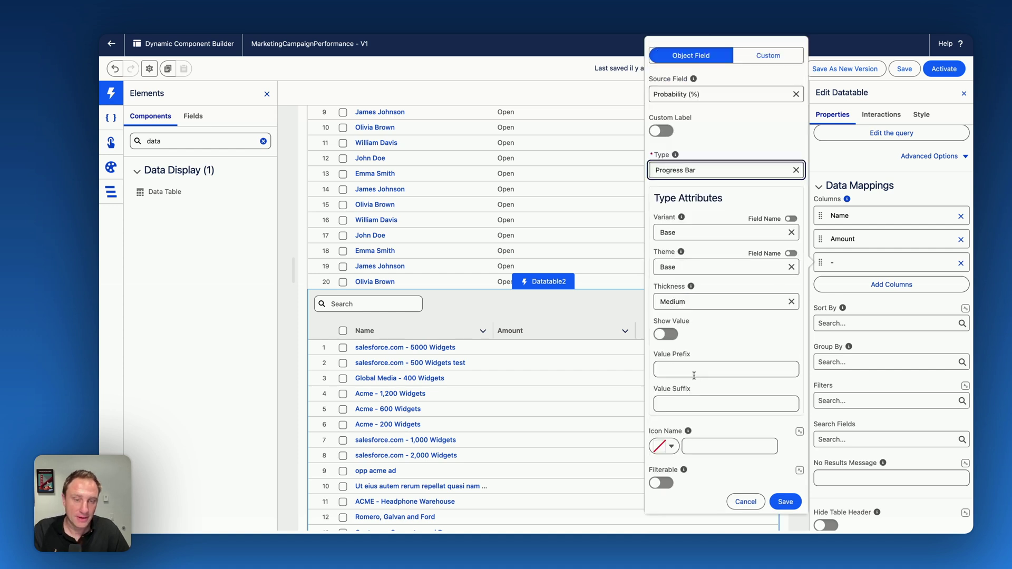
{"action": "left_click", "coordinate": [666, 334]}
{"action": "scroll", "coordinate": [728, 343], "scroll_direction": "down", "scroll_amount": 5}
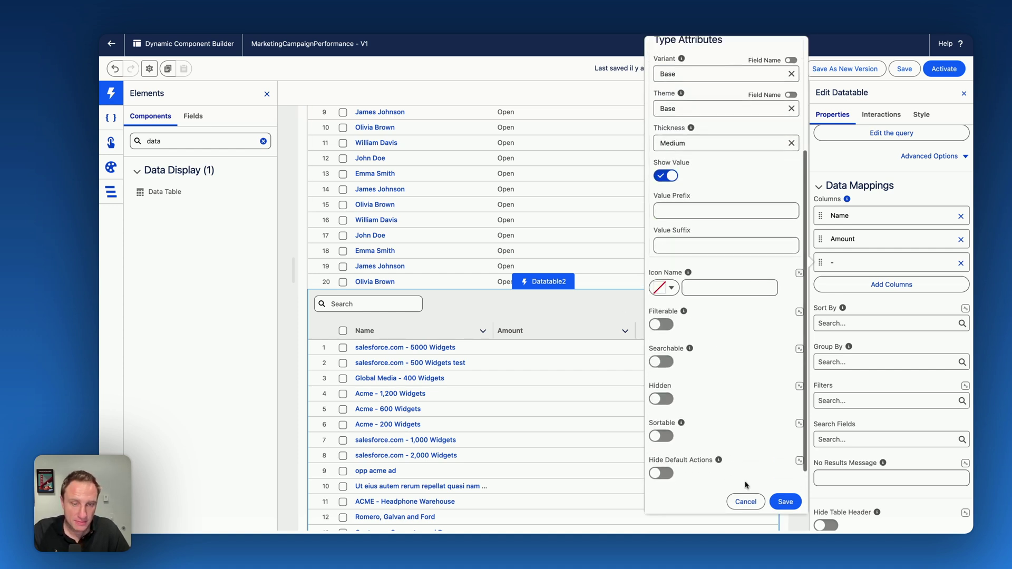
{"action": "left_click", "coordinate": [784, 501]}
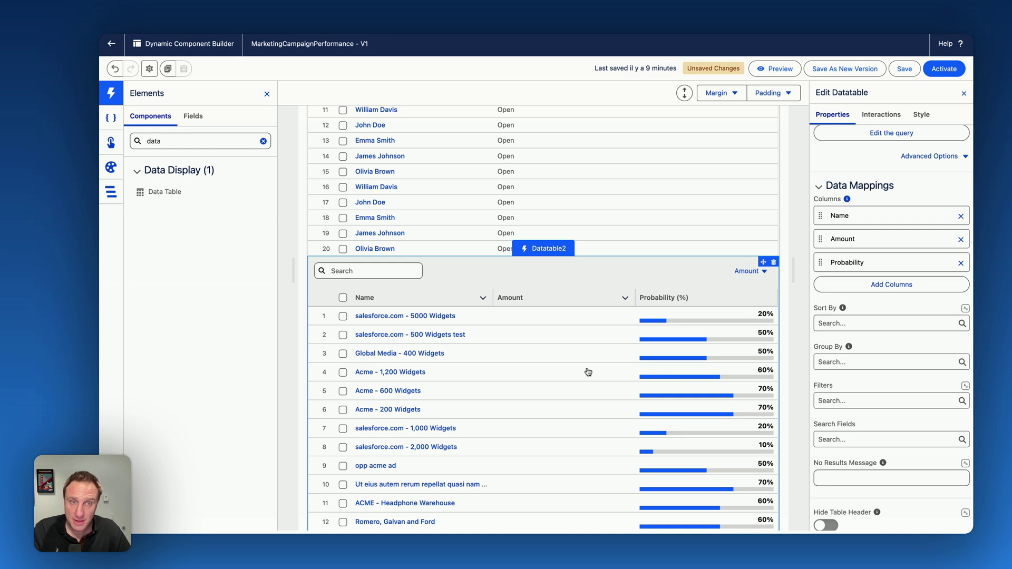
- Show Datatable2 only when all conditions are met: InputChoiceSet1 Value equals opportunities
{"action": "scroll", "coordinate": [896, 427], "scroll_direction": "down", "scroll_amount": 15}
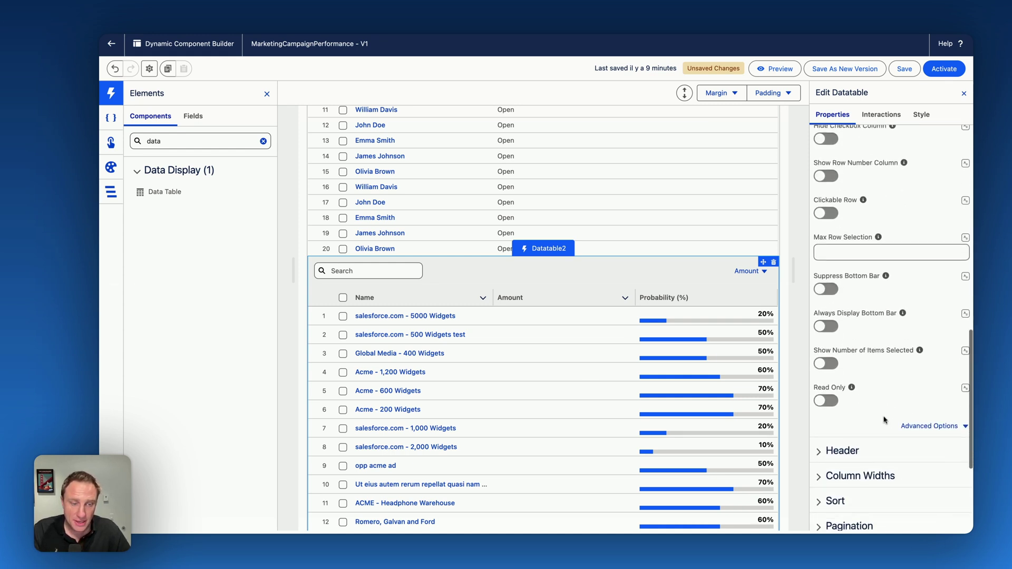
{"action": "left_click", "coordinate": [880, 503]}
{"action": "scroll", "coordinate": [885, 493], "scroll_direction": "down", "scroll_amount": 2}
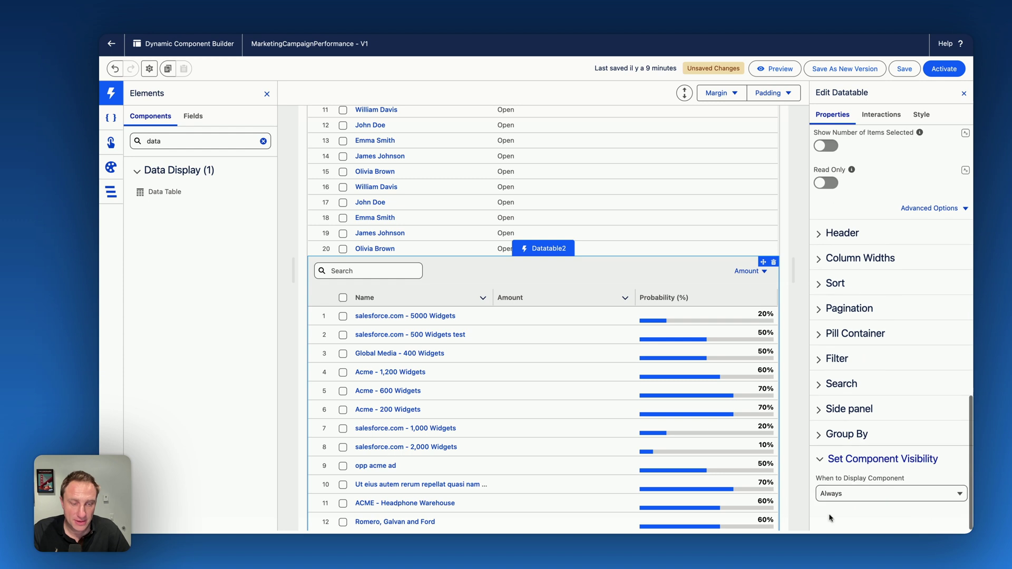
{"action": "left_click", "coordinate": [841, 499]}
{"action": "scroll", "coordinate": [842, 506], "scroll_direction": "down", "scroll_amount": 2}
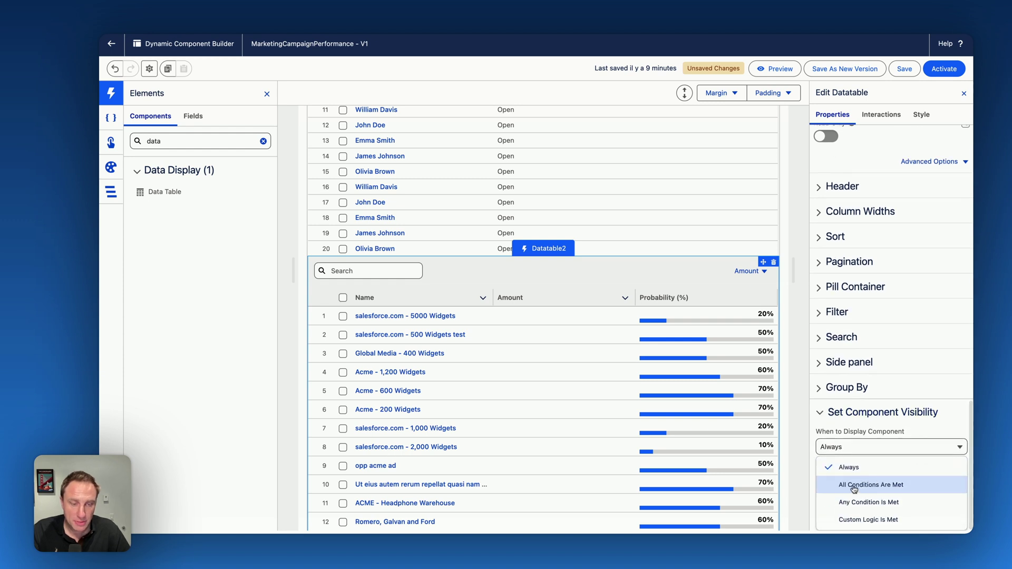
{"action": "left_click", "coordinate": [842, 483]}
{"action": "left_click", "coordinate": [838, 500]}
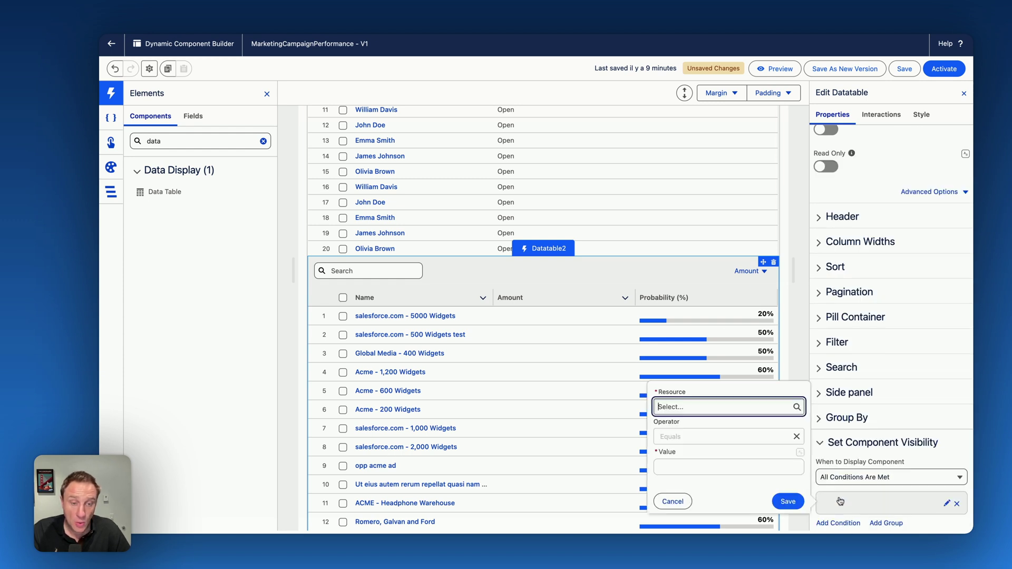
{"action": "left_click", "coordinate": [709, 408]}
{"action": "scroll", "coordinate": [733, 514], "scroll_direction": "down", "scroll_amount": 3}
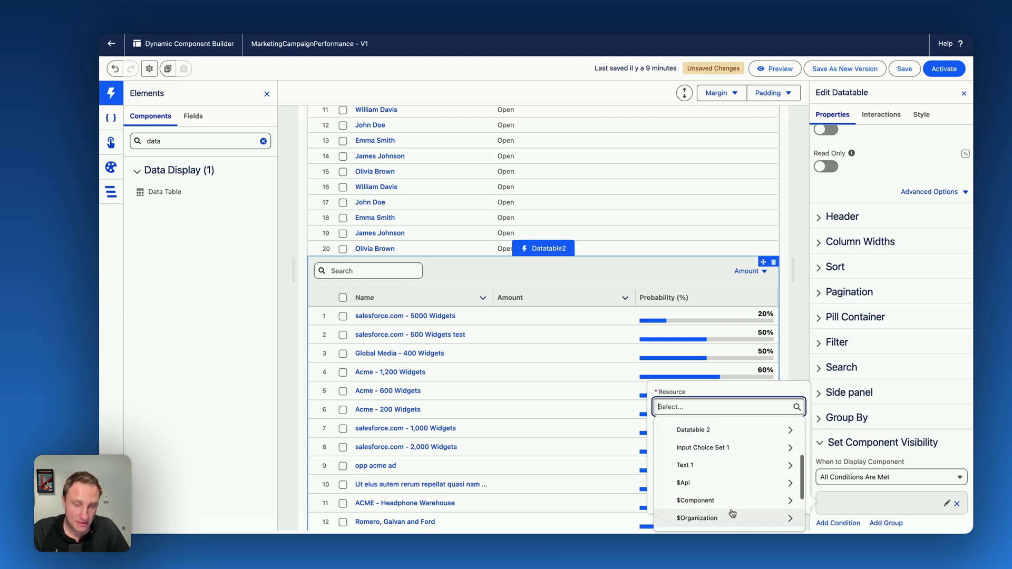
{"action": "left_click", "coordinate": [719, 445]}
{"action": "scroll", "coordinate": [711, 483], "scroll_direction": "down", "scroll_amount": 2}
{"action": "left_click", "coordinate": [699, 465]}
{"action": "left_click", "coordinate": [692, 467]}
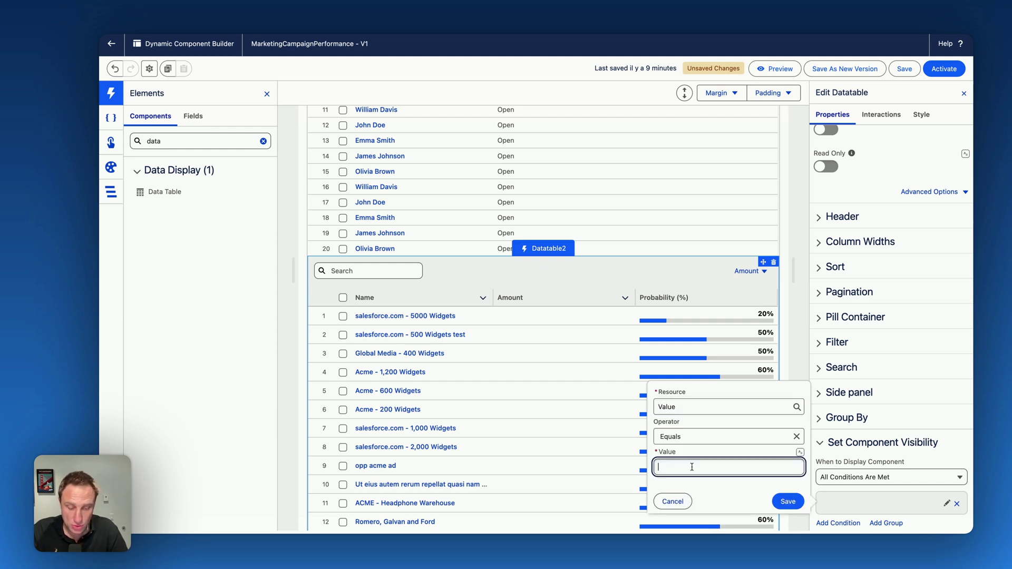
{"action": "type", "text": "opportunities"}
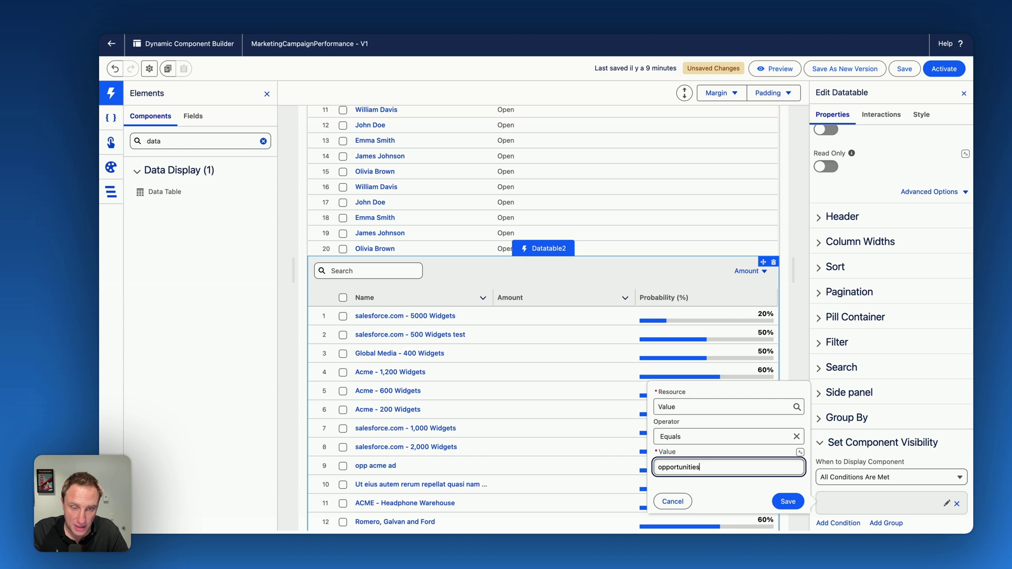
{"action": "left_click", "coordinate": [785, 502]}
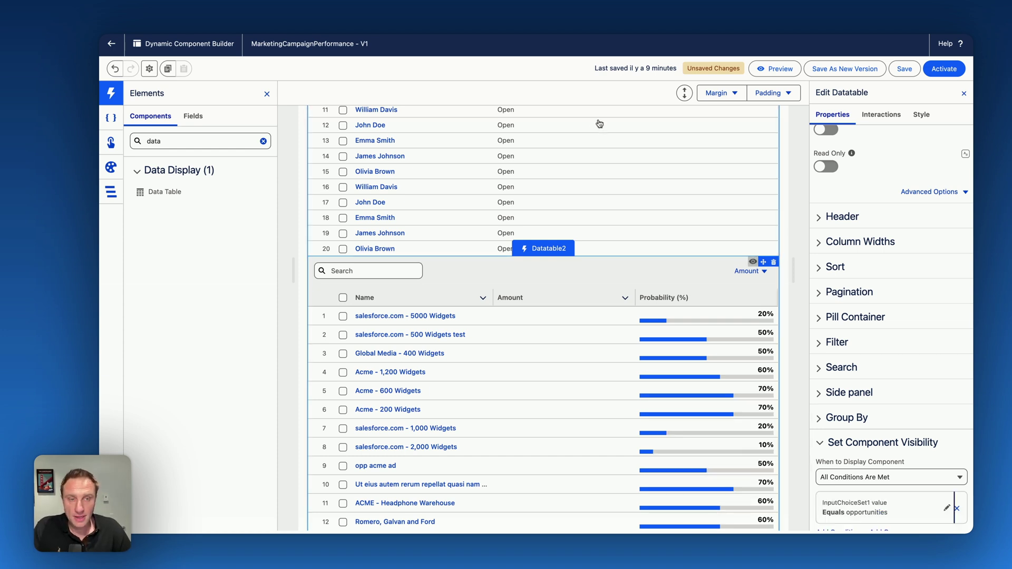
{"action": "left_click", "coordinate": [777, 69]}
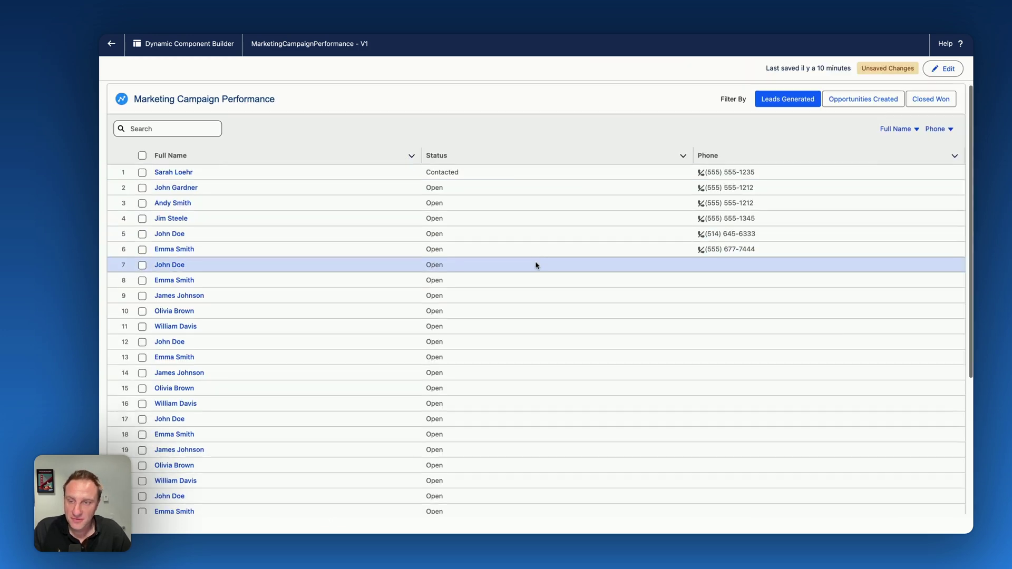
{"action": "scroll", "coordinate": [536, 265], "scroll_direction": "down", "scroll_amount": 5}
{"action": "scroll", "coordinate": [537, 262], "scroll_direction": "up", "scroll_amount": 5}
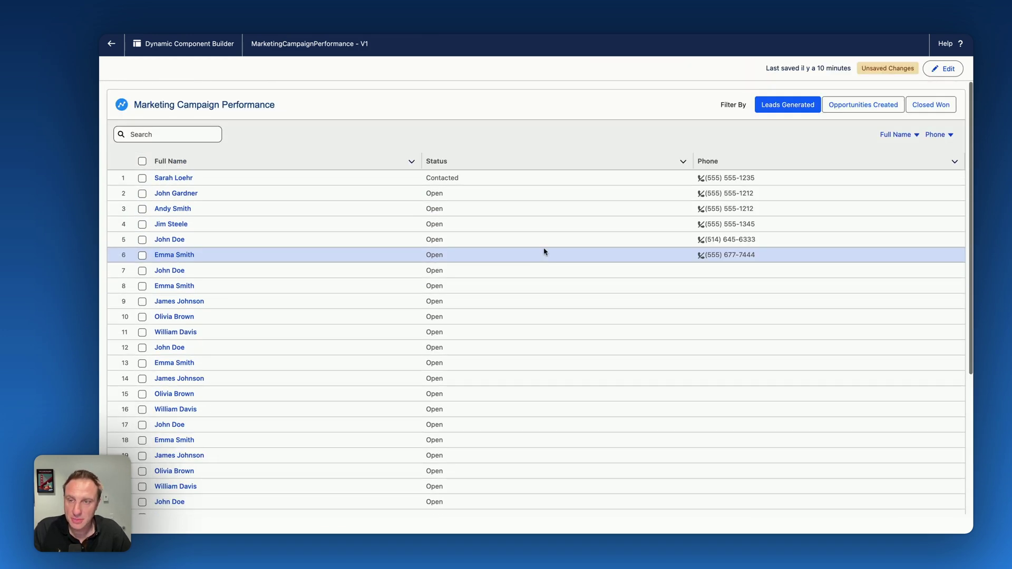
{"action": "left_click", "coordinate": [863, 104]}
{"action": "left_click", "coordinate": [796, 107]}
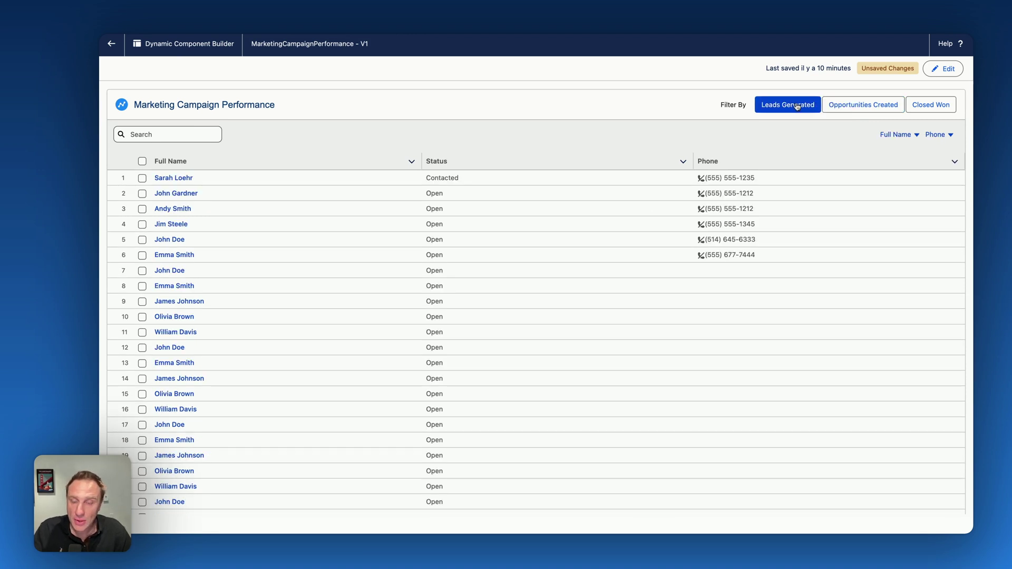
{"action": "left_click", "coordinate": [943, 73]}
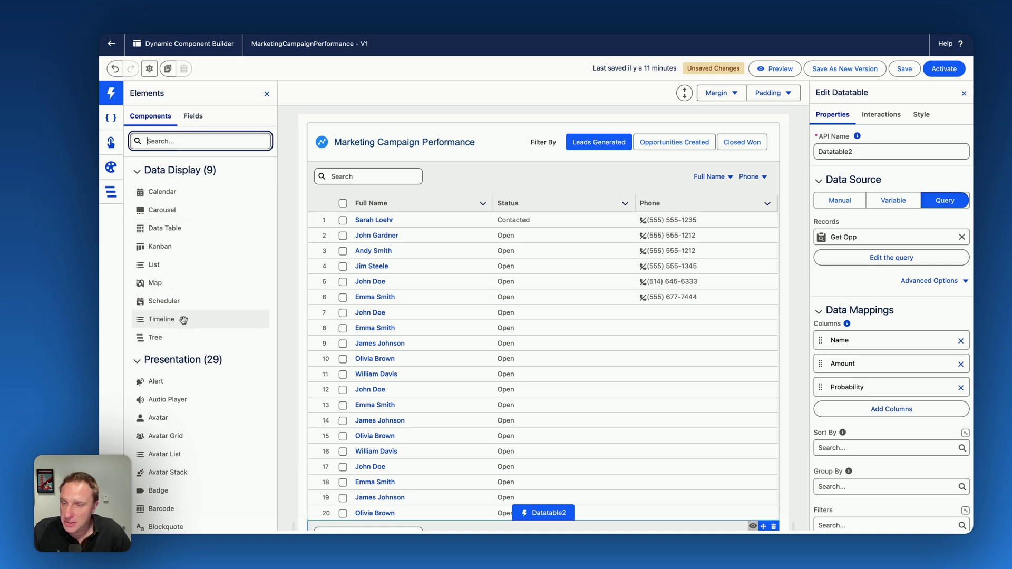
- Review the New Resource type options, close the dialog, and show the Interactions panel with its On Load section
{"action": "scroll", "coordinate": [183, 320], "scroll_direction": "down", "scroll_amount": 18}
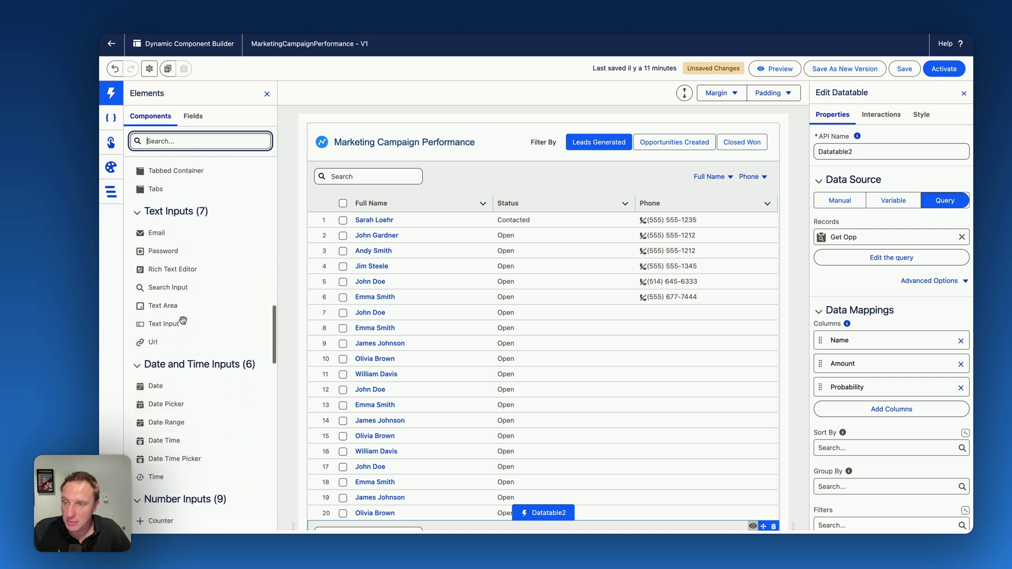
{"action": "scroll", "coordinate": [183, 320], "scroll_direction": "down", "scroll_amount": 1}
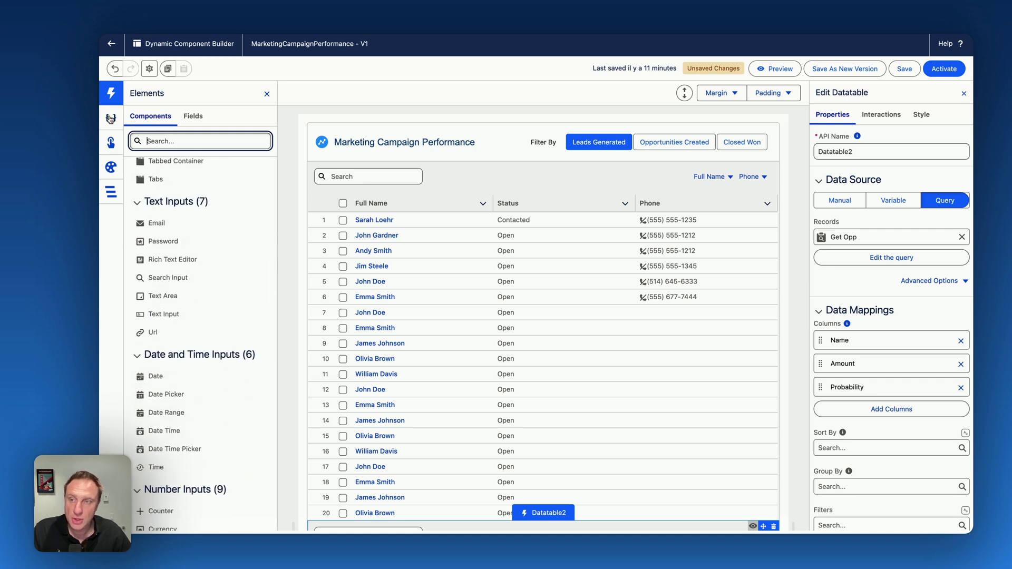
{"action": "left_click", "coordinate": [111, 118]}
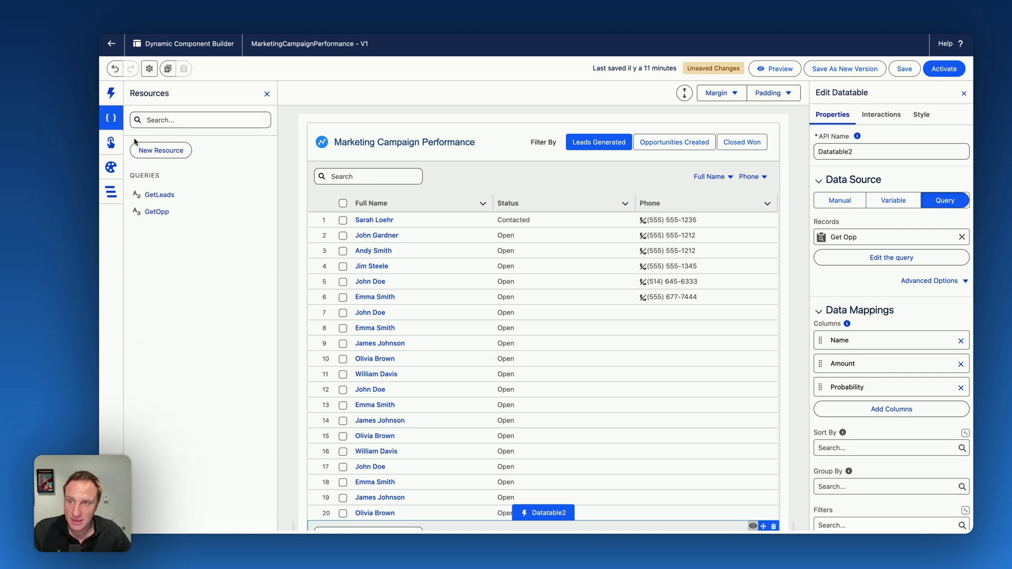
{"action": "left_click", "coordinate": [166, 152]}
{"action": "left_click", "coordinate": [443, 250]}
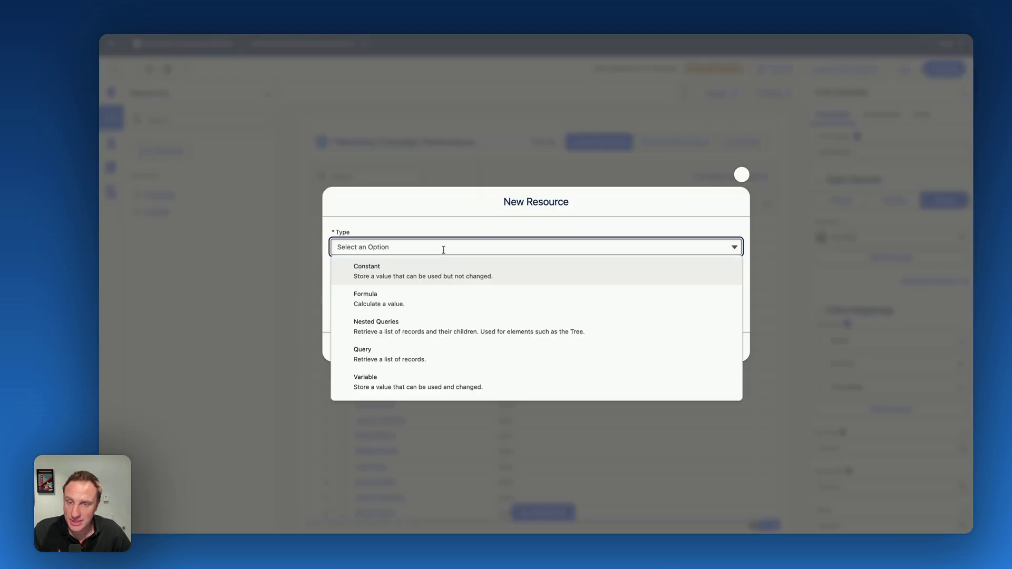
{"action": "left_click", "coordinate": [741, 174]}
{"action": "left_click", "coordinate": [112, 142]}
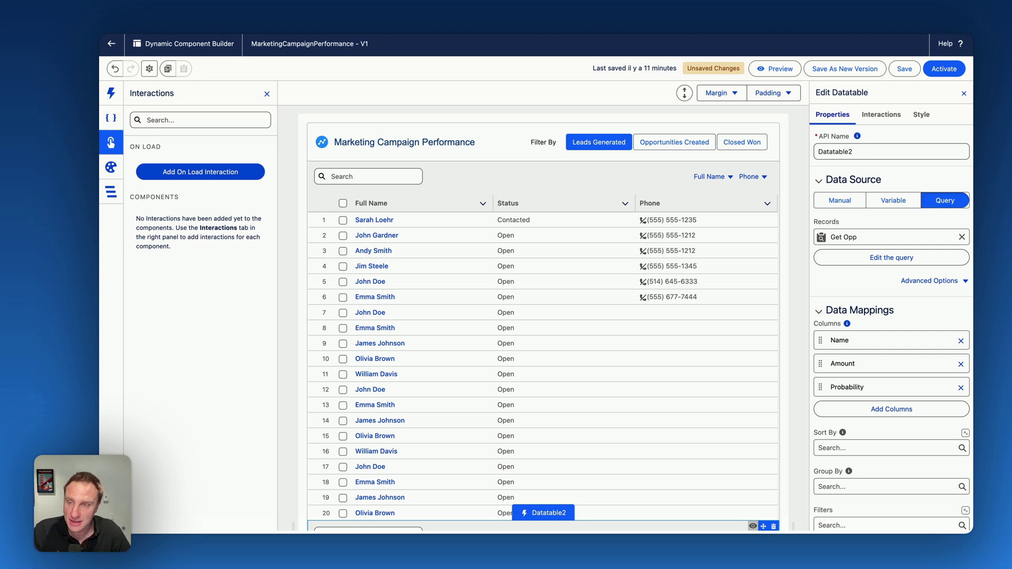
- After checking the Styles and Structure panels, save and activate MarketingCampaignPerformance
{"action": "left_click", "coordinate": [111, 165]}
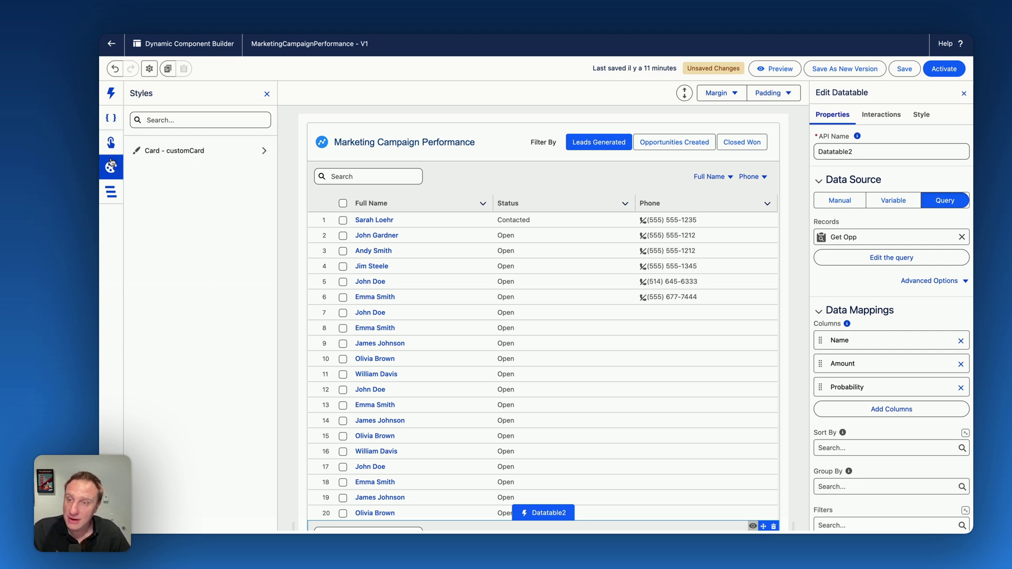
{"action": "left_click", "coordinate": [111, 191]}
{"action": "left_click", "coordinate": [111, 191]}
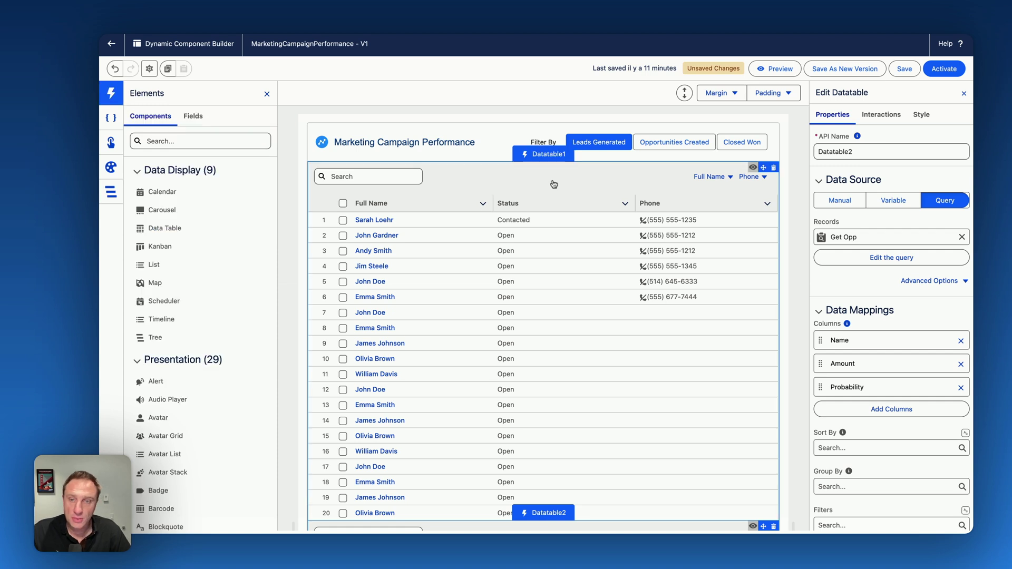
{"action": "left_click", "coordinate": [902, 69]}
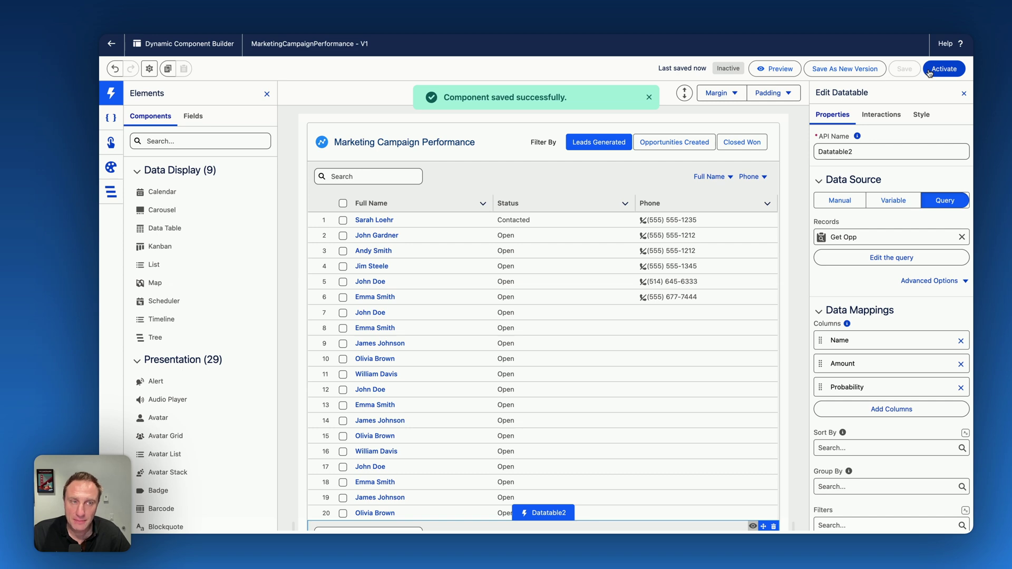
{"action": "left_click", "coordinate": [929, 72]}
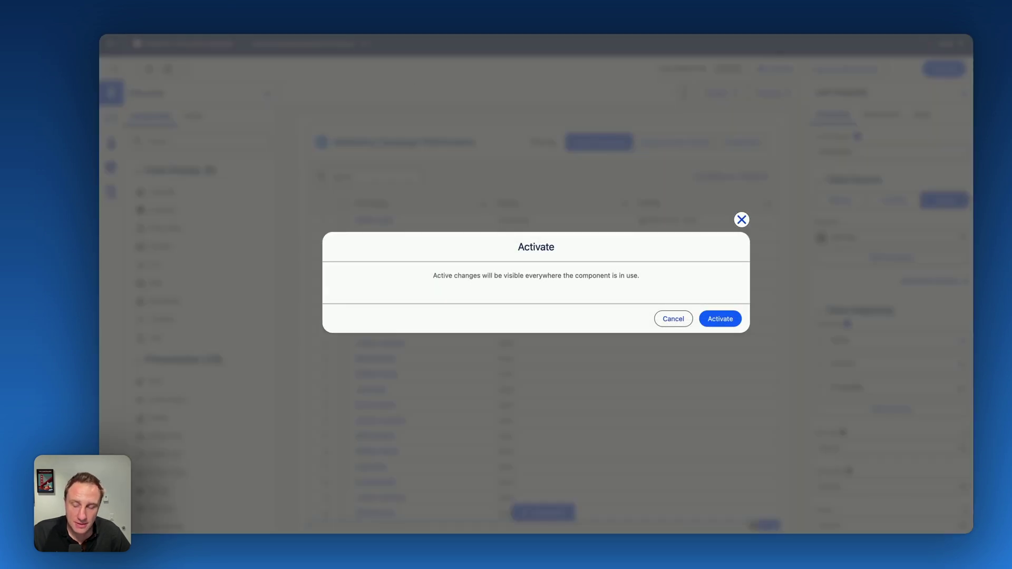
{"action": "left_click", "coordinate": [711, 319]}
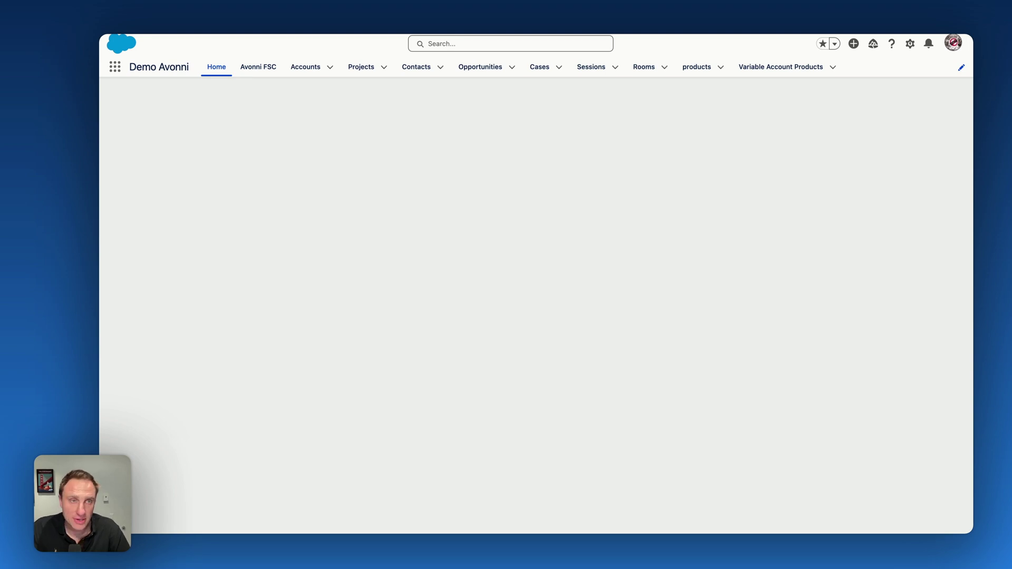
- Edit the Home page and place an Avonni Dynamic Component set to MarketingCampaignPerformance at the top
{"action": "left_click", "coordinate": [910, 44]}
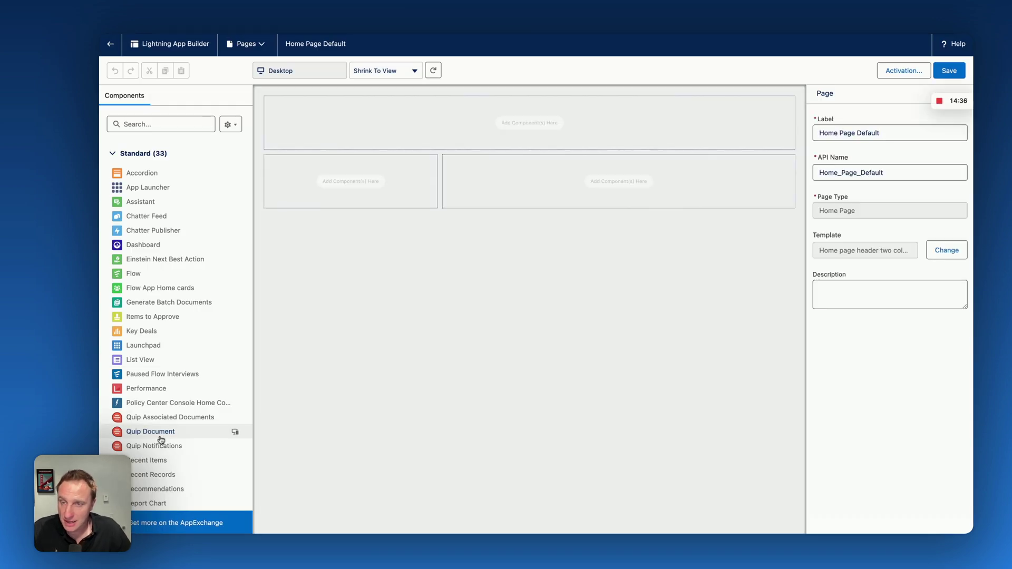
{"action": "scroll", "coordinate": [161, 440], "scroll_direction": "down", "scroll_amount": 5}
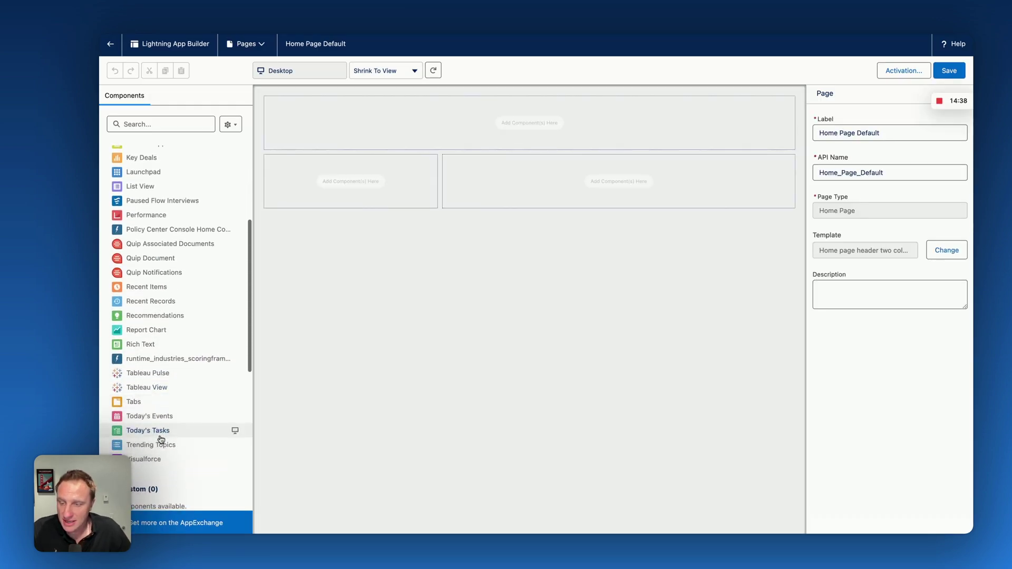
{"action": "scroll", "coordinate": [161, 440], "scroll_direction": "down", "scroll_amount": 2}
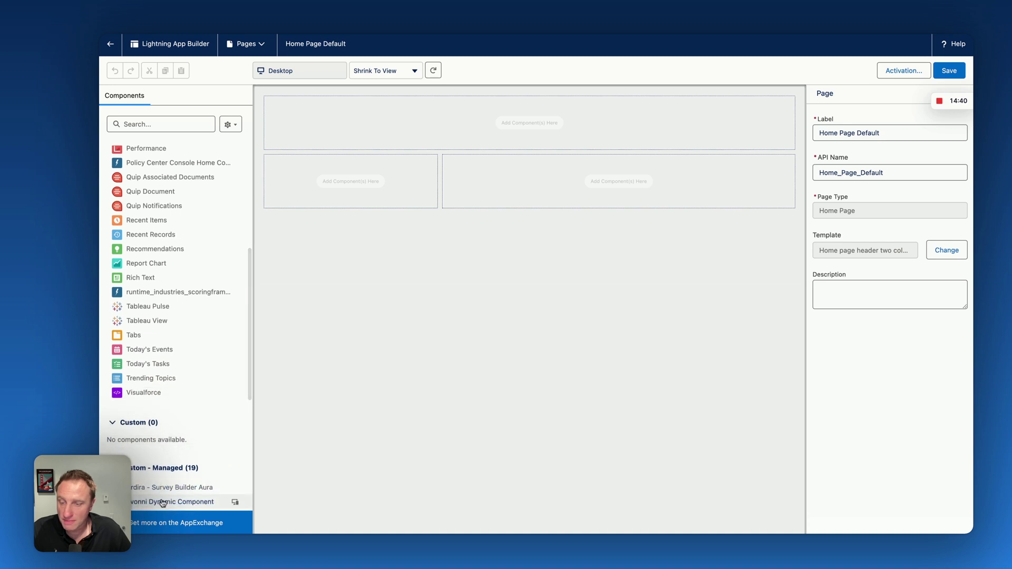
{"action": "left_click_drag", "start_coordinate": [162, 502], "coordinate": [482, 121]}
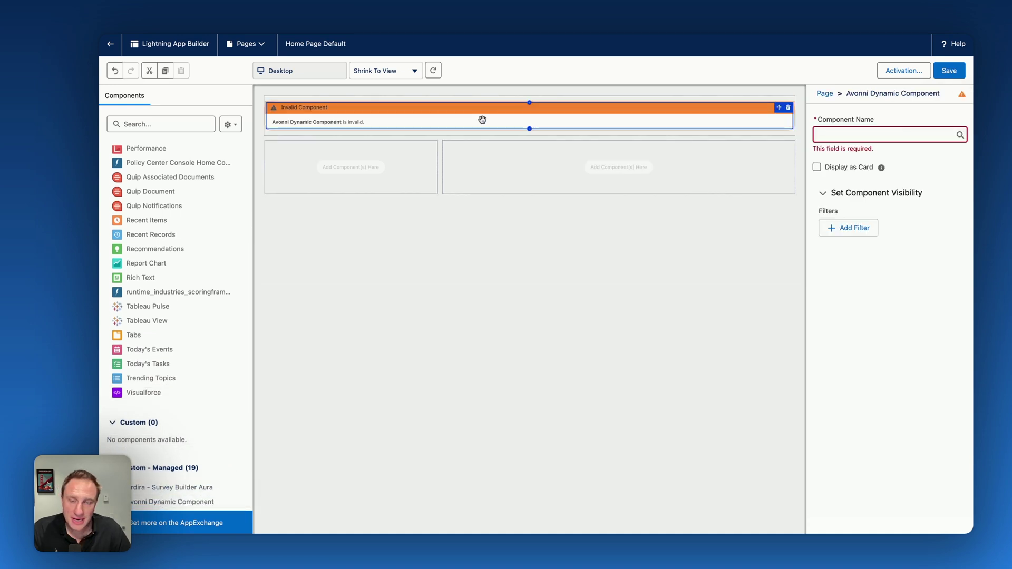
{"action": "left_click", "coordinate": [863, 134]}
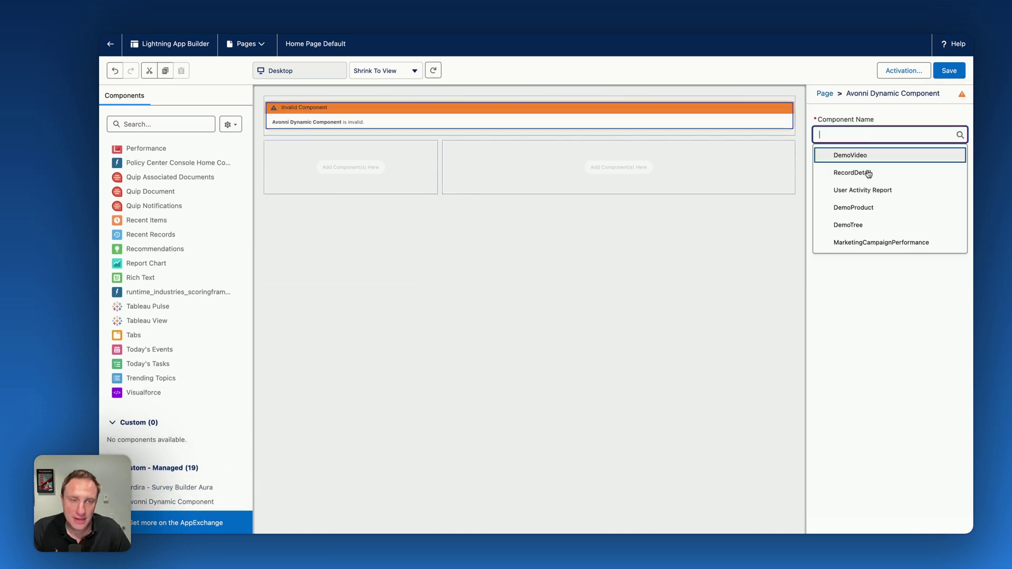
{"action": "left_click", "coordinate": [867, 243]}
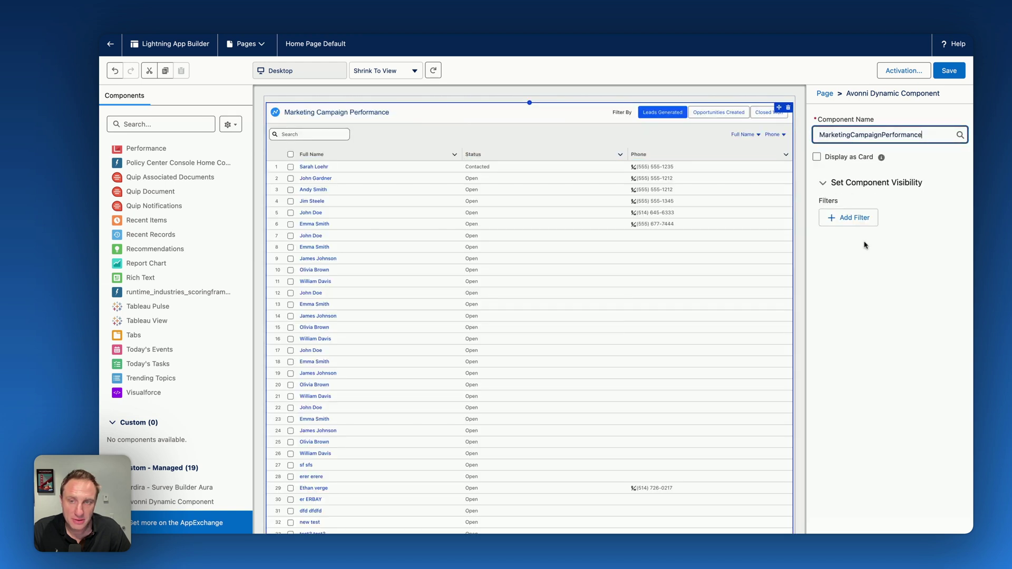
- Save the Home page, then test the Leads Generated, Opportunities Created and Closed Won filters
{"action": "left_click", "coordinate": [948, 72]}
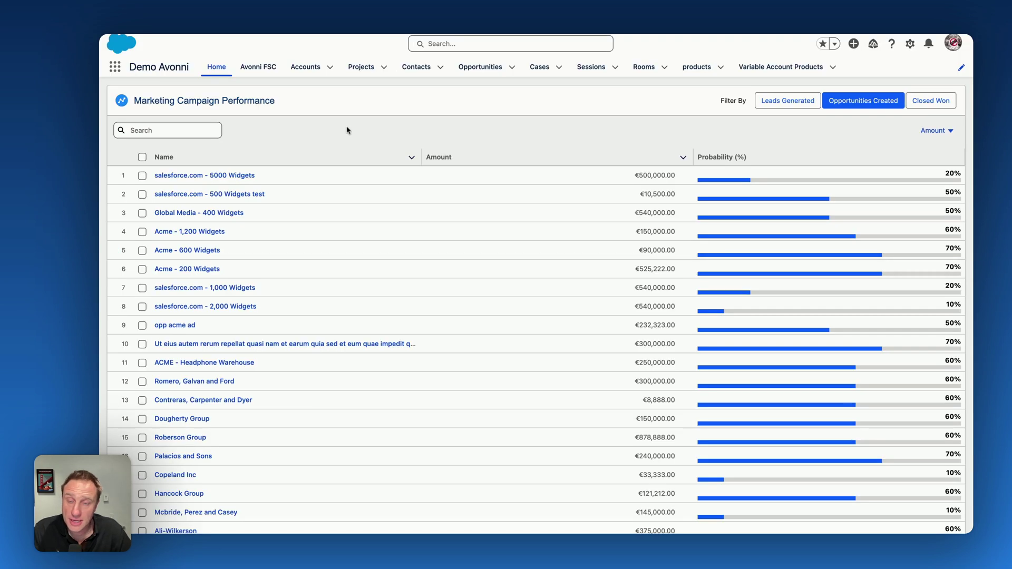
{"action": "left_click", "coordinate": [788, 102]}
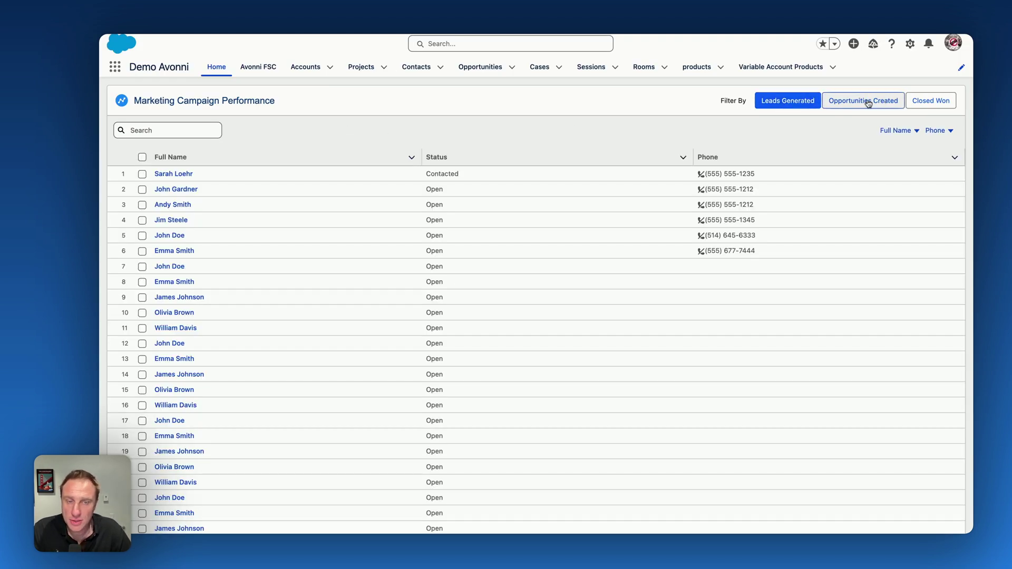
{"action": "left_click", "coordinate": [868, 102]}
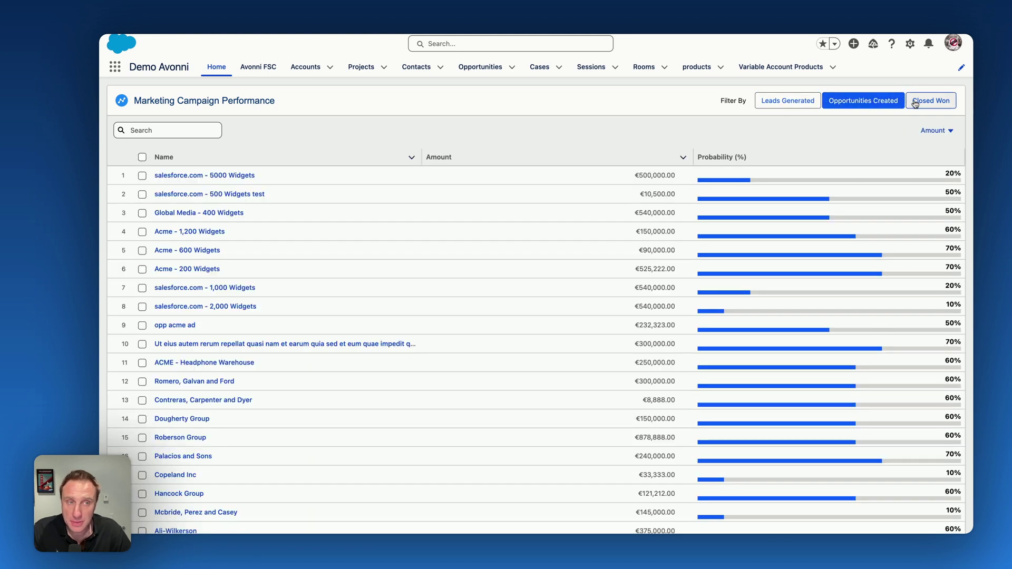
{"action": "left_click", "coordinate": [915, 104]}
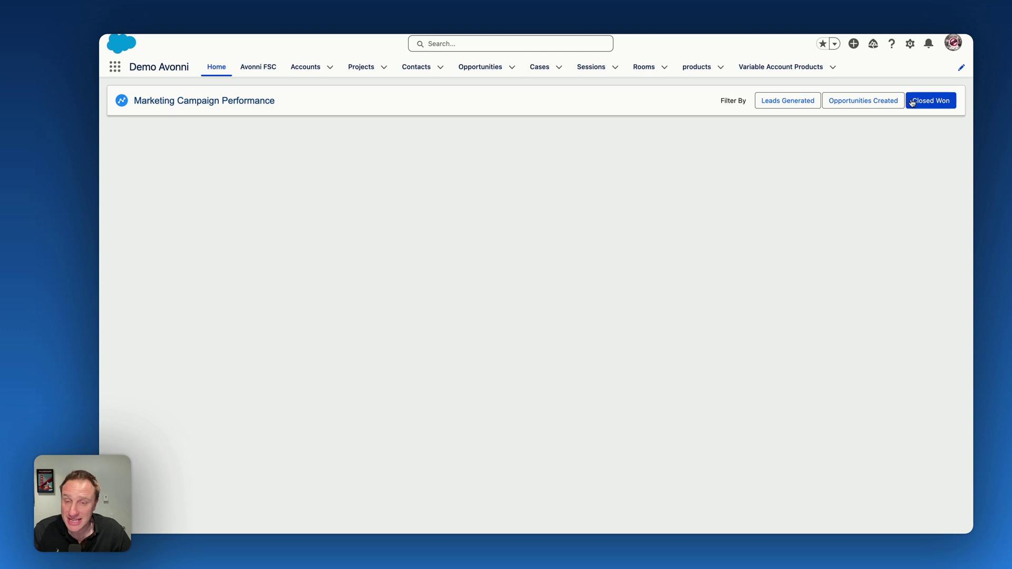
{"action": "left_click", "coordinate": [899, 100]}
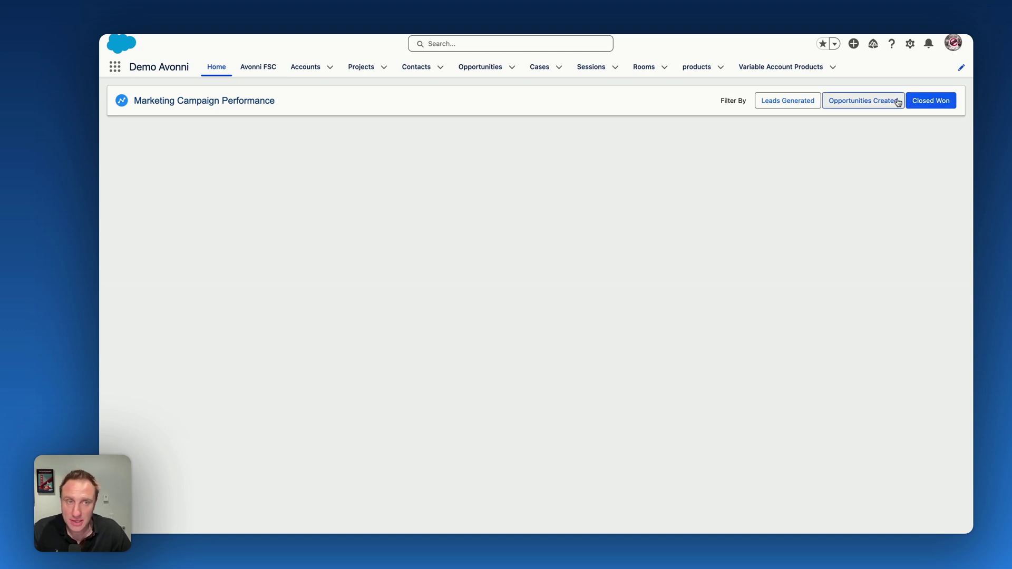
{"action": "left_click", "coordinate": [786, 100]}
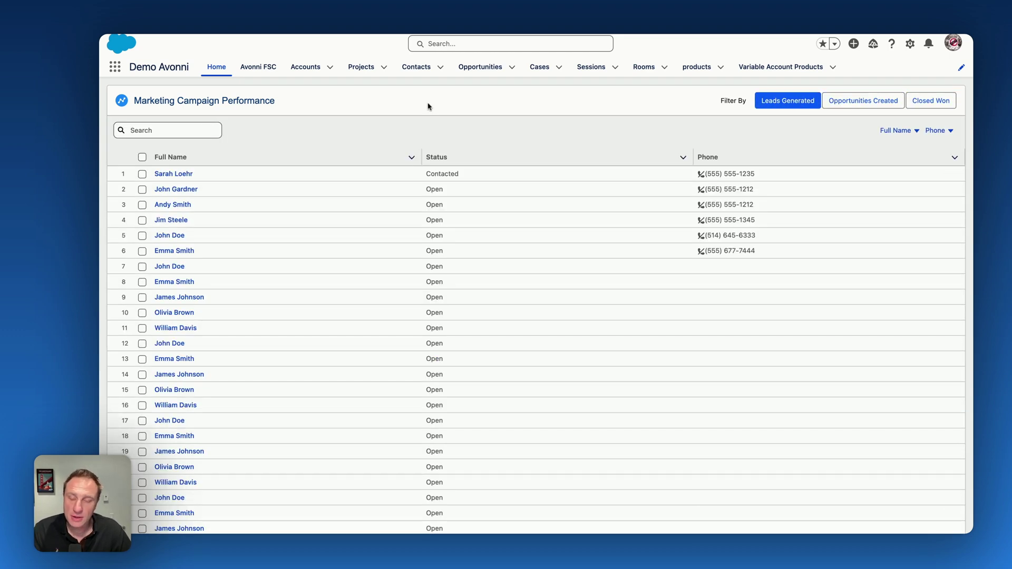